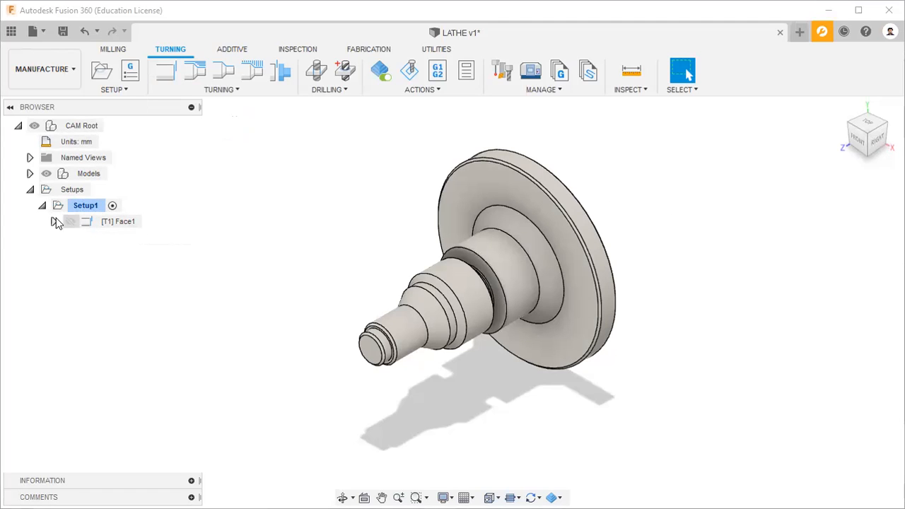
{"action": "left_click", "coordinate": [54, 221]}
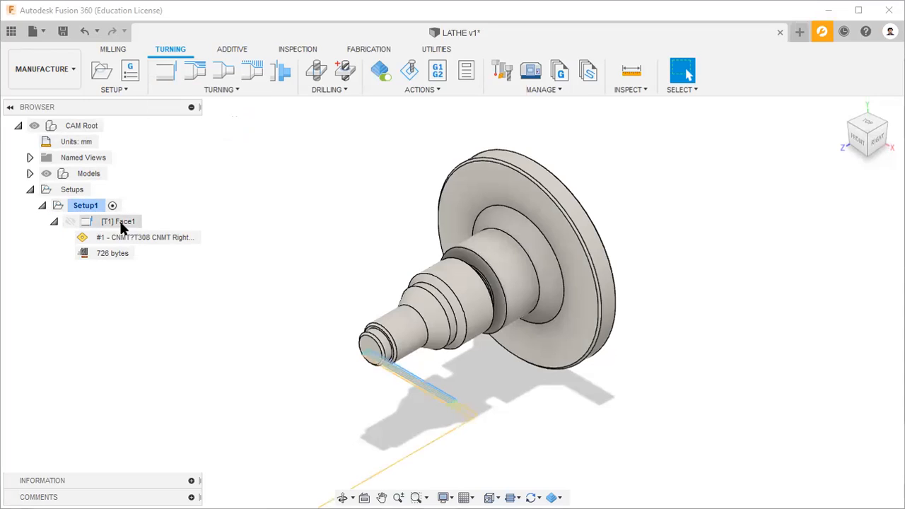
{"action": "left_click", "coordinate": [54, 221]}
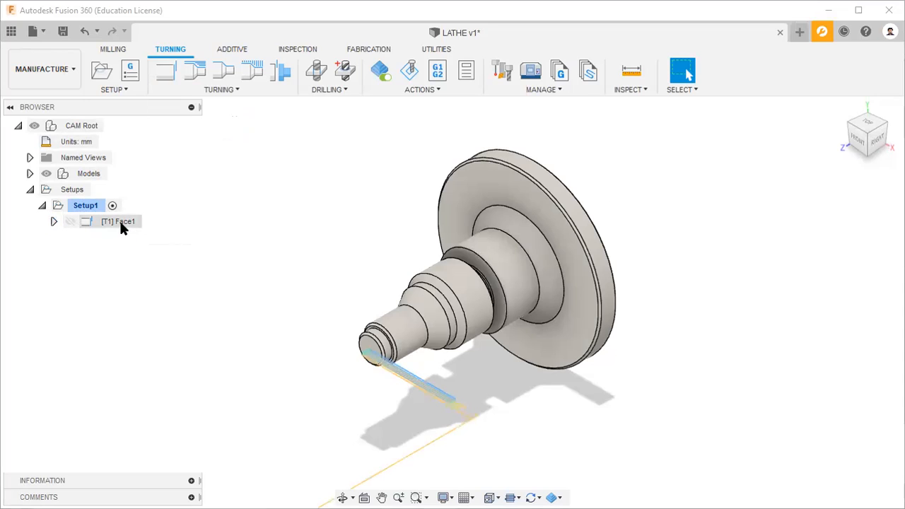
{"action": "left_click", "coordinate": [54, 222]}
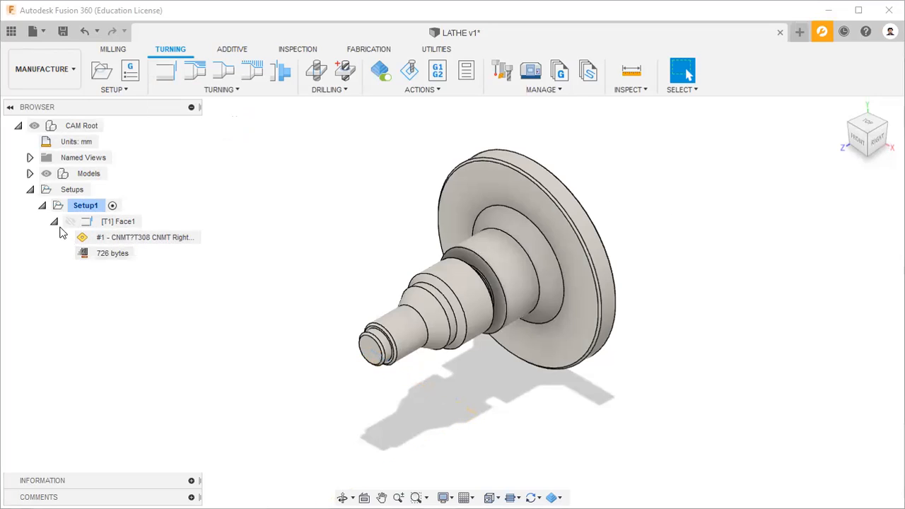
{"action": "left_click", "coordinate": [55, 222]}
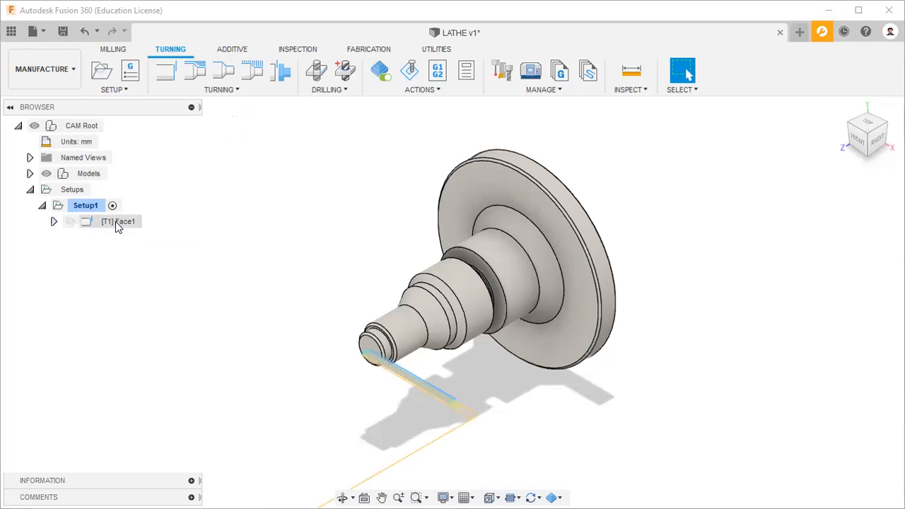
- Simulate the Face1 turning toolpath on the stock, play it through, and exit the simulation
{"action": "left_click", "coordinate": [118, 221]}
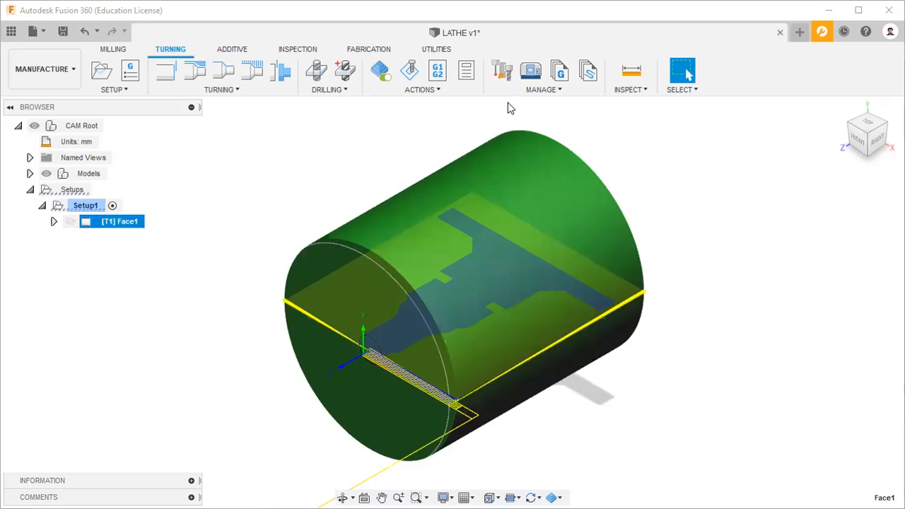
{"action": "left_click", "coordinate": [441, 92]}
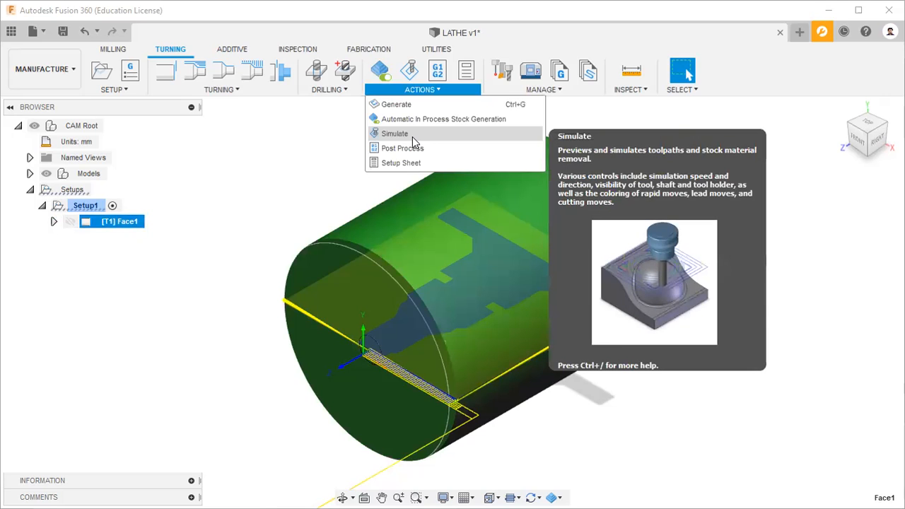
{"action": "left_click", "coordinate": [412, 134]}
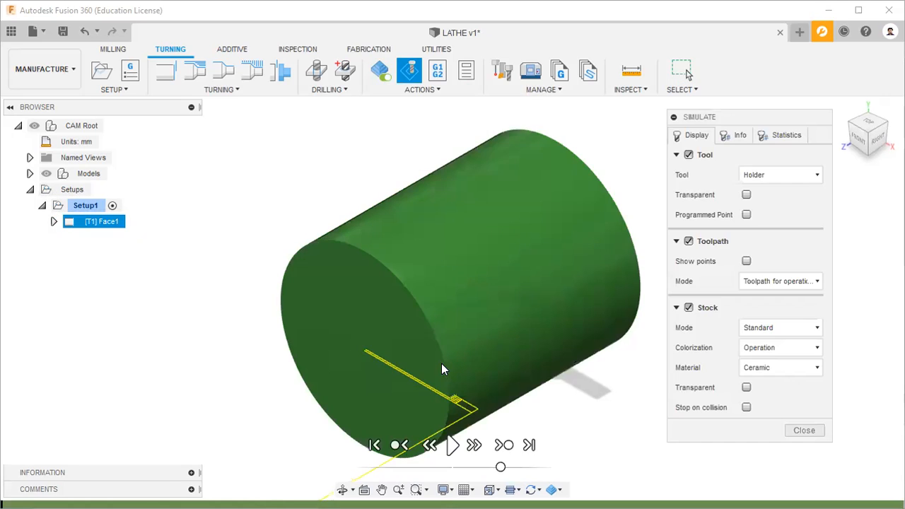
{"action": "left_click", "coordinate": [452, 444]}
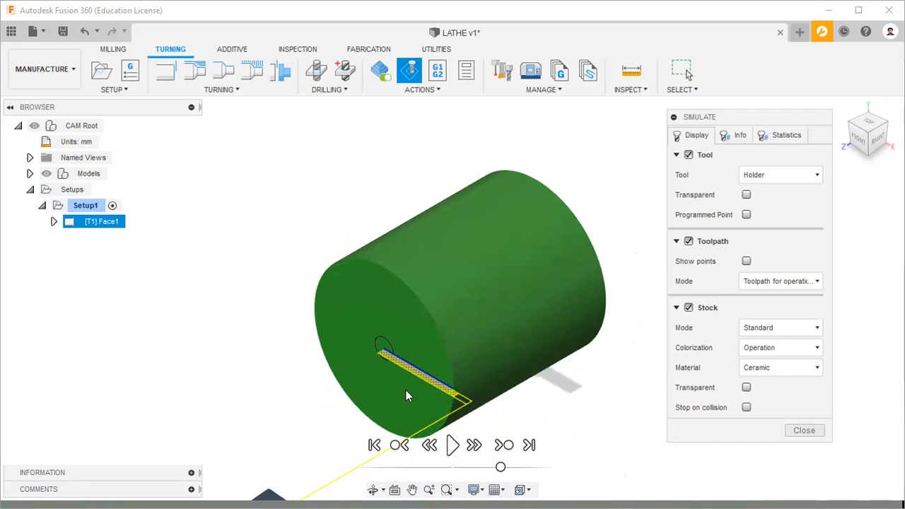
{"action": "left_click", "coordinate": [452, 444]}
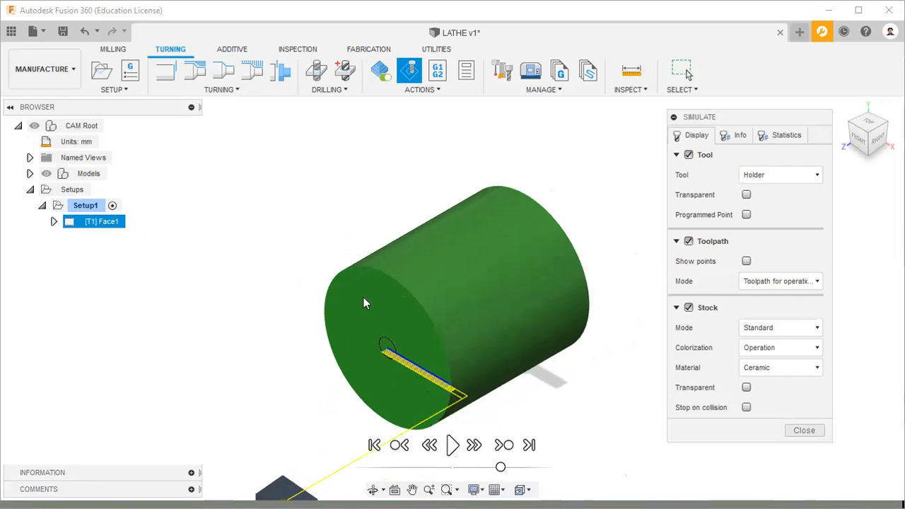
{"action": "left_click", "coordinate": [805, 432]}
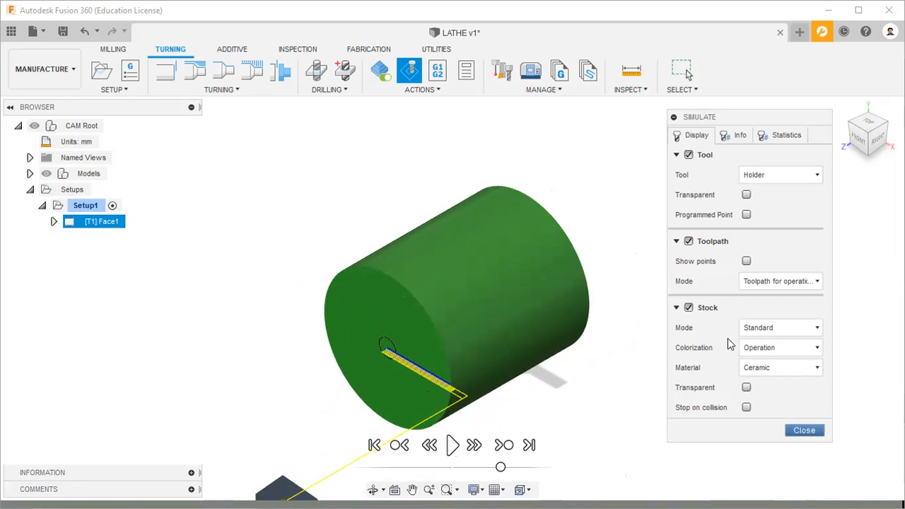
- Delete the Face1 operation from Setup1 and close the LATHE document without saving
{"action": "right_click", "coordinate": [111, 223]}
{"action": "left_click", "coordinate": [153, 336]}
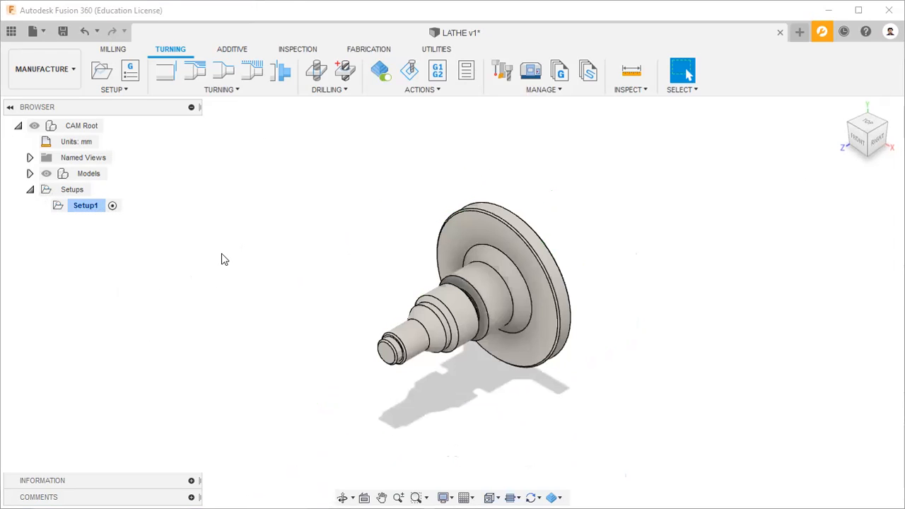
{"action": "left_click", "coordinate": [779, 32]}
{"action": "left_click", "coordinate": [442, 282]}
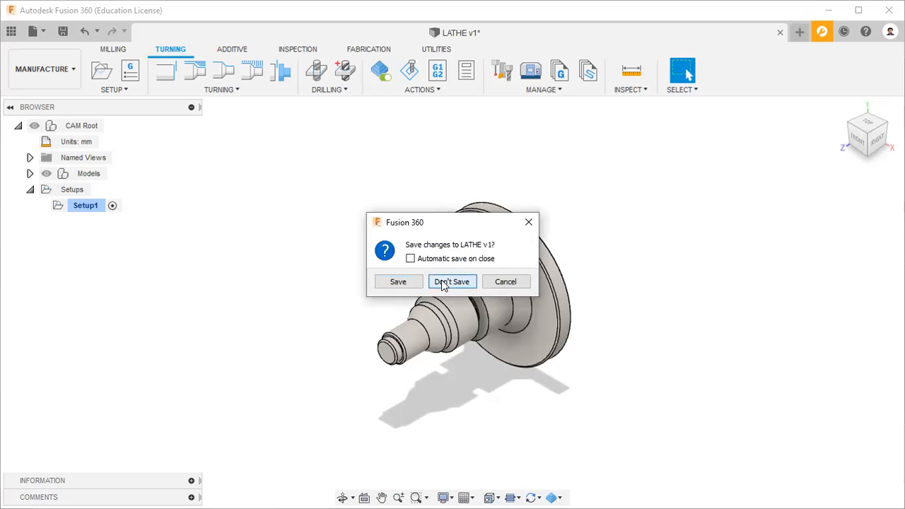
- Open the Tutorial6 sample model from the Tutorials folder of the CAM Samples project
{"action": "left_click", "coordinate": [11, 32]}
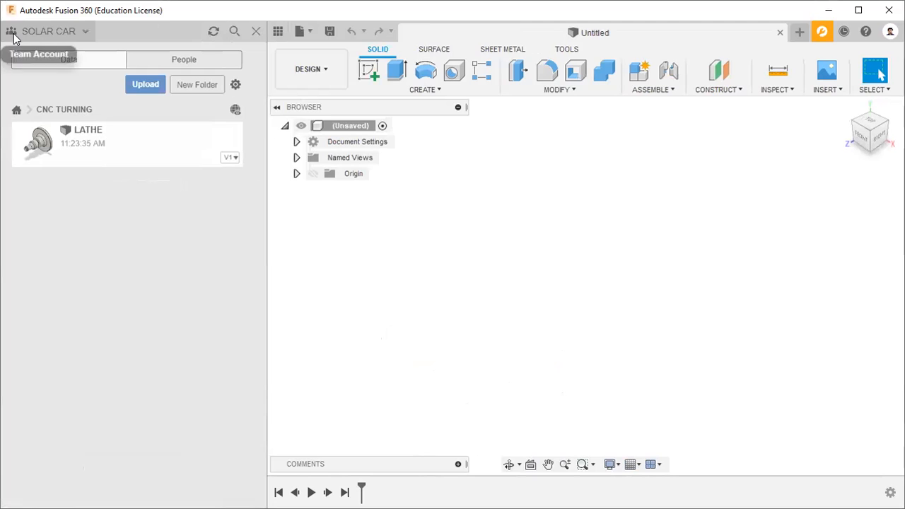
{"action": "left_click", "coordinate": [17, 111]}
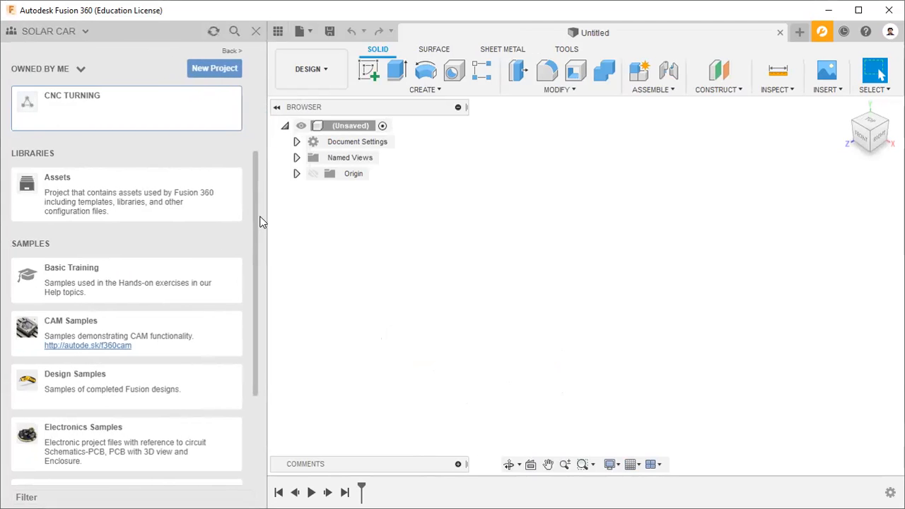
{"action": "left_click_drag", "start_coordinate": [256, 217], "coordinate": [259, 299]}
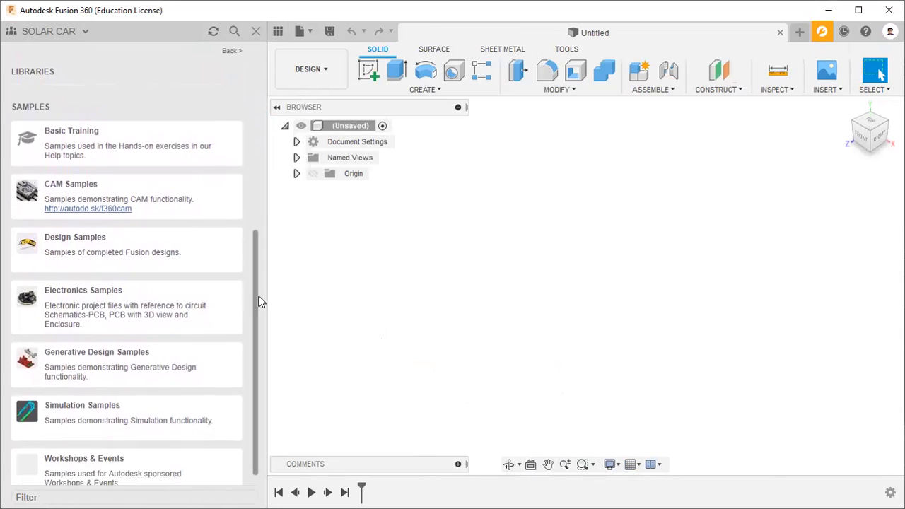
{"action": "left_click", "coordinate": [114, 189]}
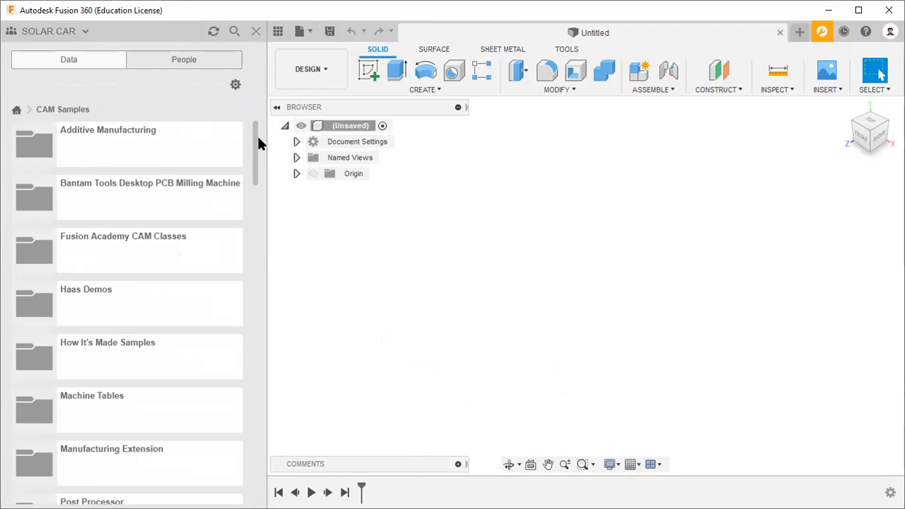
{"action": "left_click_drag", "start_coordinate": [253, 135], "coordinate": [208, 178]}
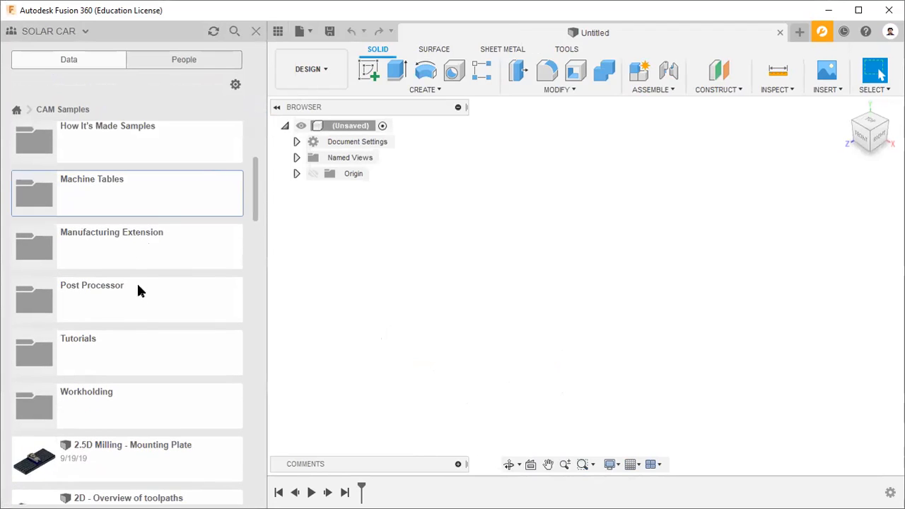
{"action": "left_click", "coordinate": [139, 341]}
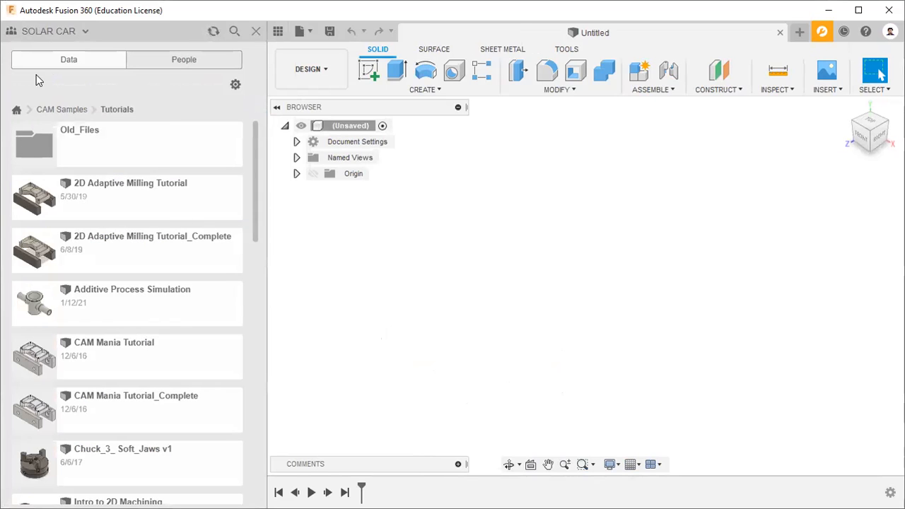
{"action": "left_click_drag", "start_coordinate": [252, 188], "coordinate": [252, 451]}
{"action": "scroll", "coordinate": [161, 447], "scroll_direction": "up", "scroll_amount": 1}
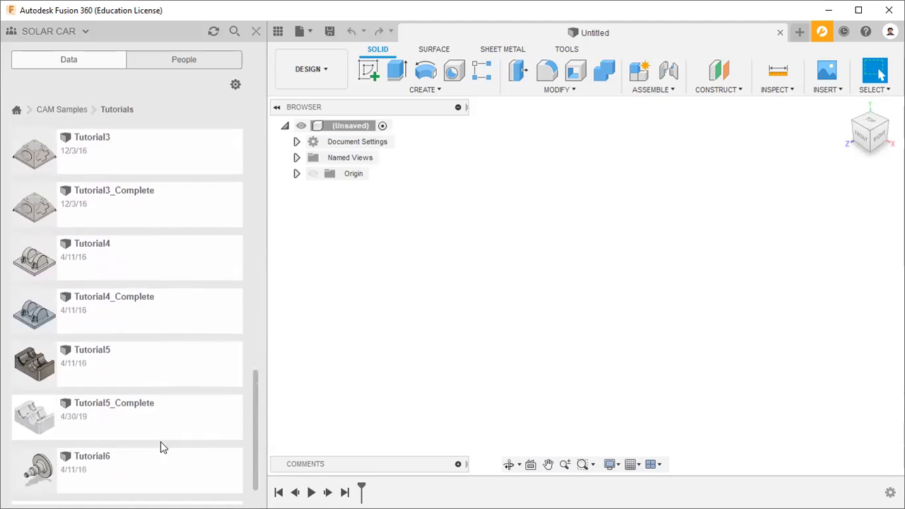
{"action": "double_click", "coordinate": [134, 461]}
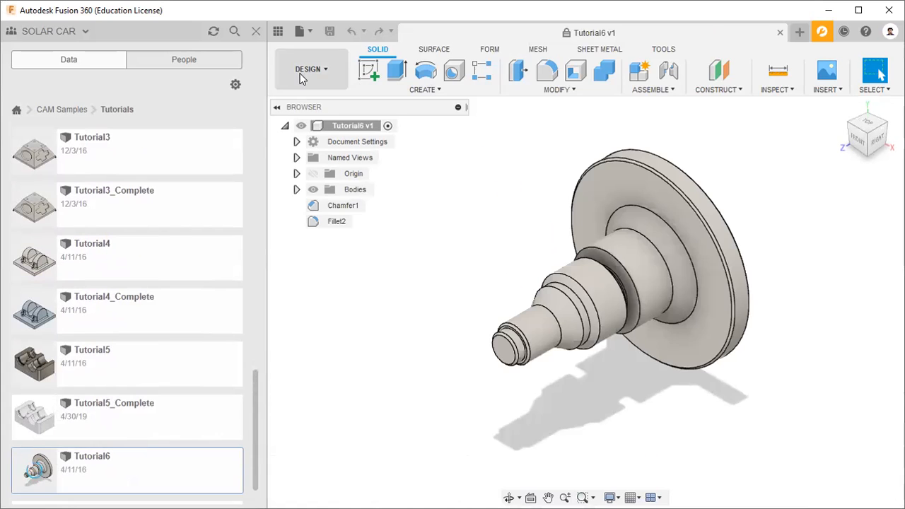
{"action": "left_click", "coordinate": [255, 32]}
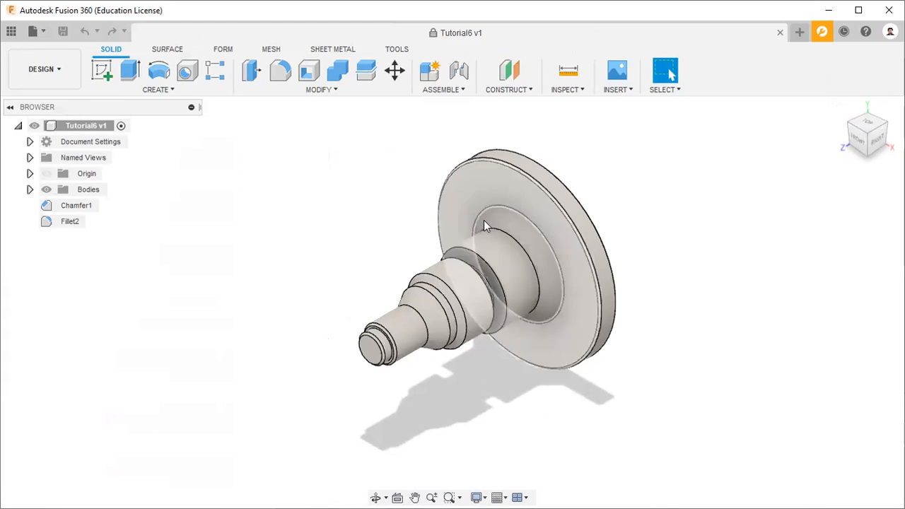
{"action": "left_click", "coordinate": [11, 31]}
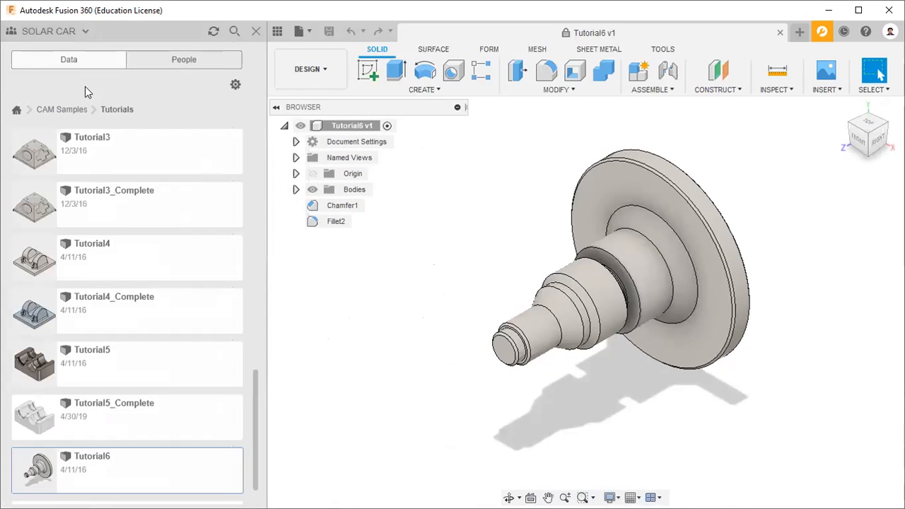
{"action": "left_click", "coordinate": [255, 34]}
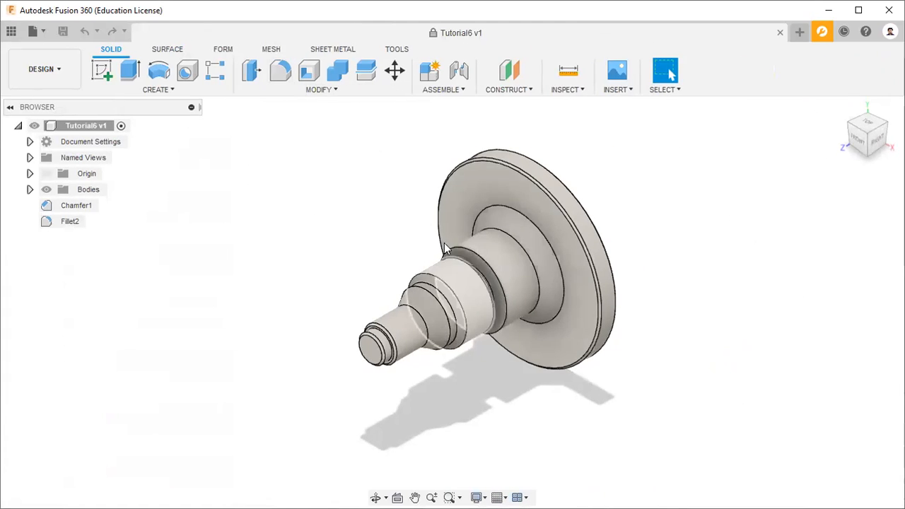
{"action": "left_click", "coordinate": [65, 69]}
{"action": "mouse_move", "coordinate": [56, 106]}
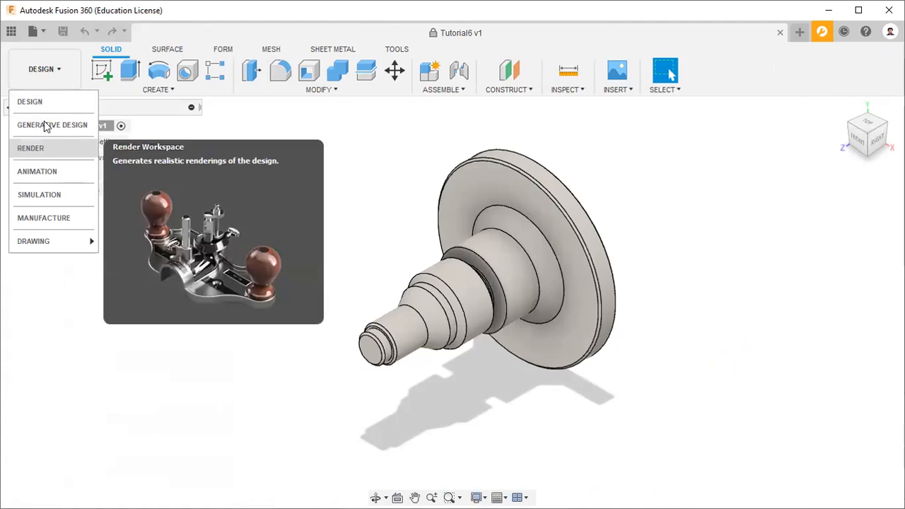
{"action": "left_click", "coordinate": [336, 209]}
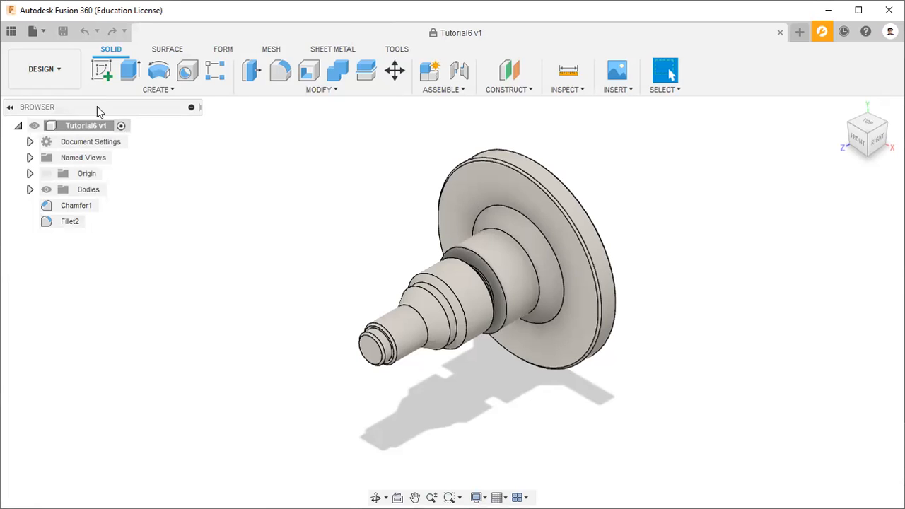
{"action": "left_click", "coordinate": [63, 80]}
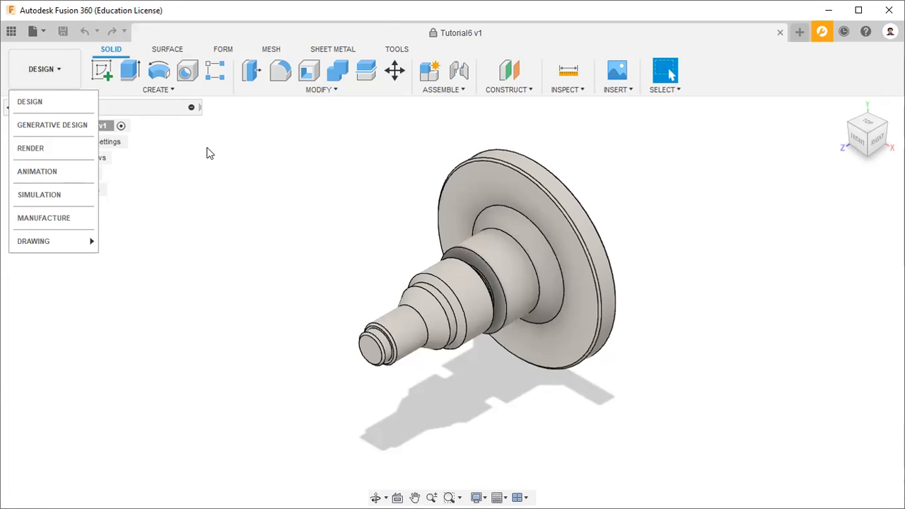
{"action": "left_click", "coordinate": [210, 152]}
- Switch the Tutorial6 model to the Manufacture workspace and return it to the Design workspace
{"action": "left_click", "coordinate": [63, 72]}
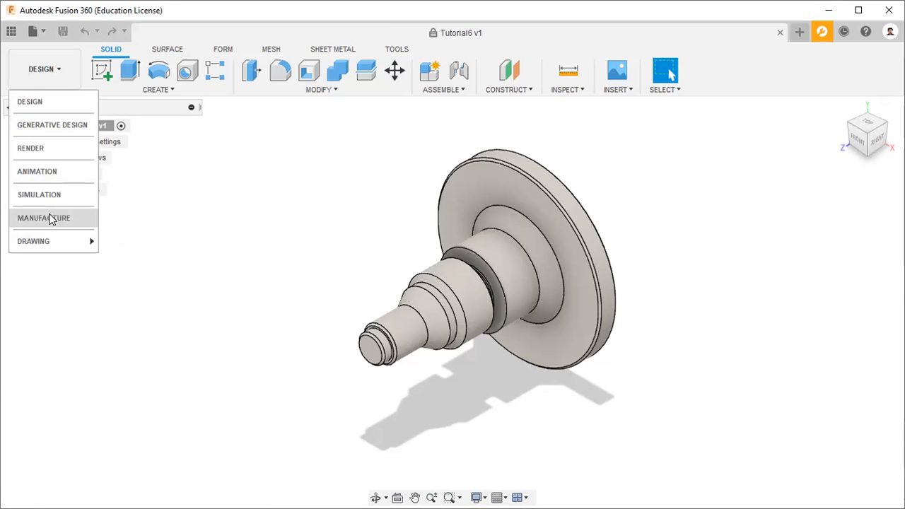
{"action": "left_click", "coordinate": [50, 220]}
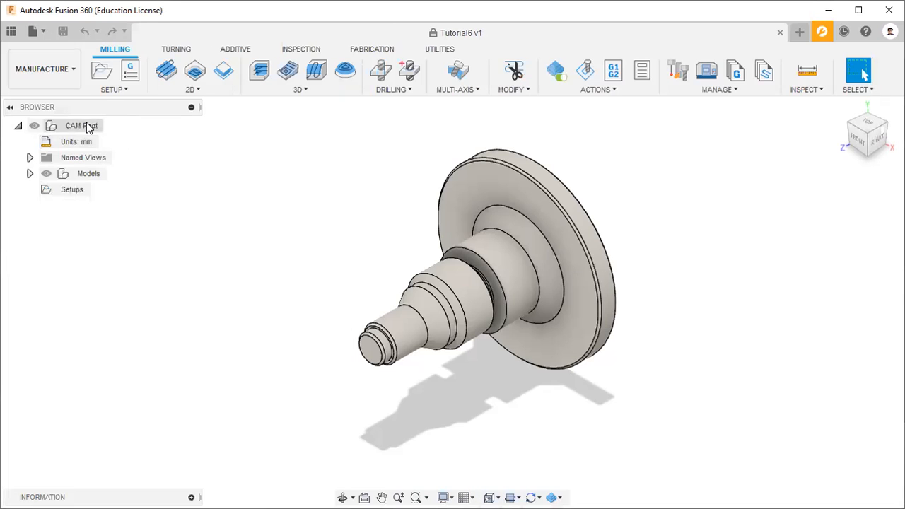
{"action": "left_click", "coordinate": [75, 75]}
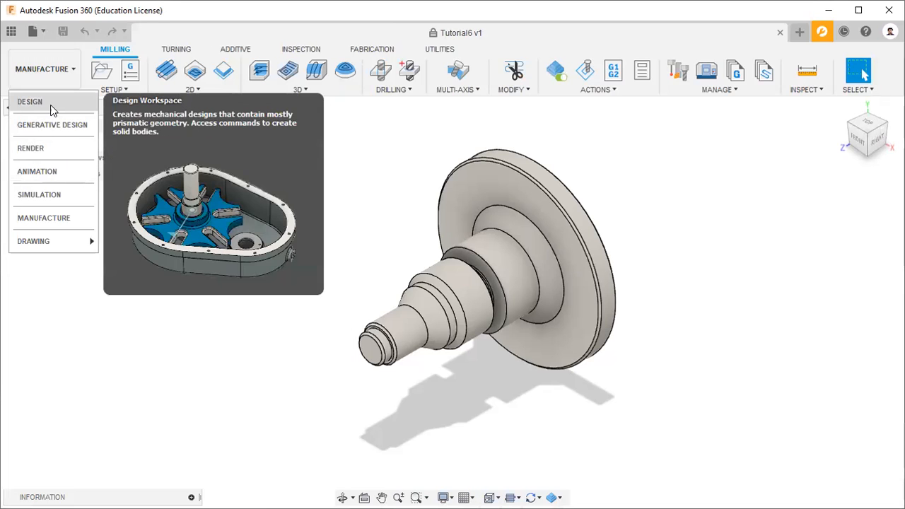
{"action": "left_click", "coordinate": [32, 102]}
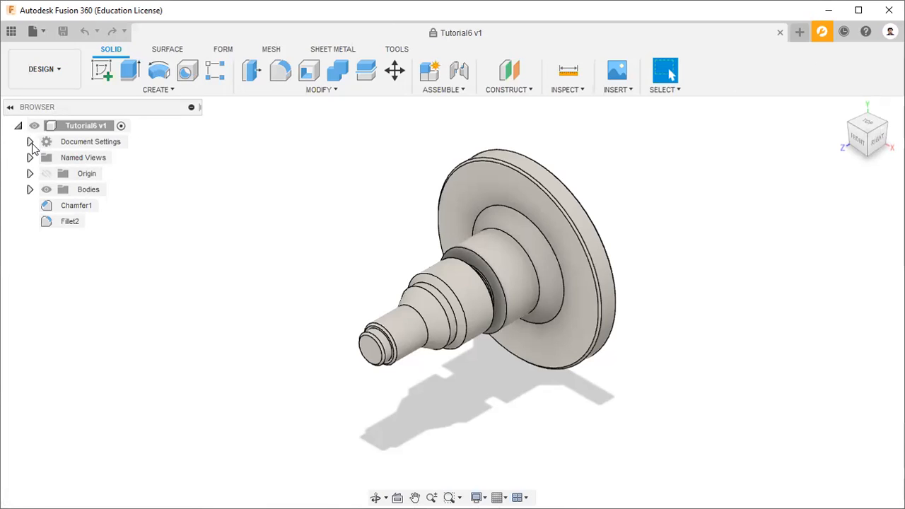
- Change the document's active units to Inch without making them the default
{"action": "left_click", "coordinate": [30, 142]}
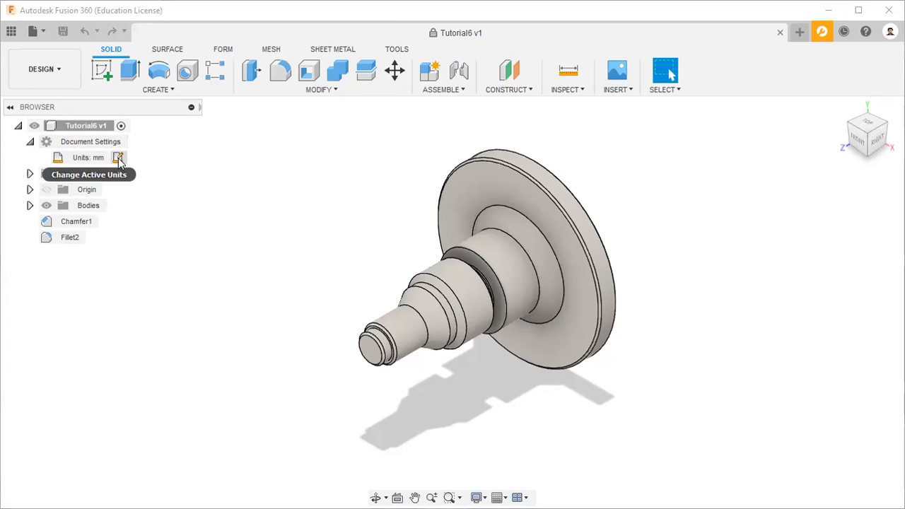
{"action": "left_click", "coordinate": [118, 158]}
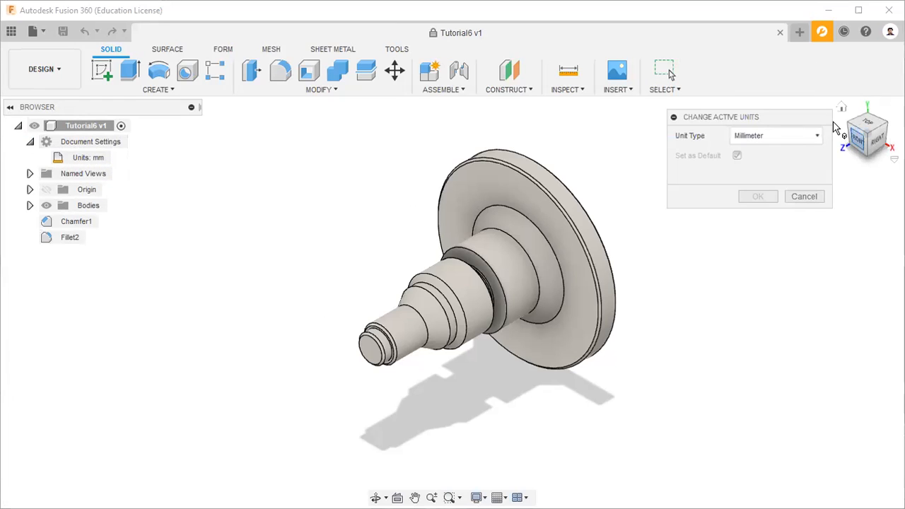
{"action": "left_click", "coordinate": [811, 134]}
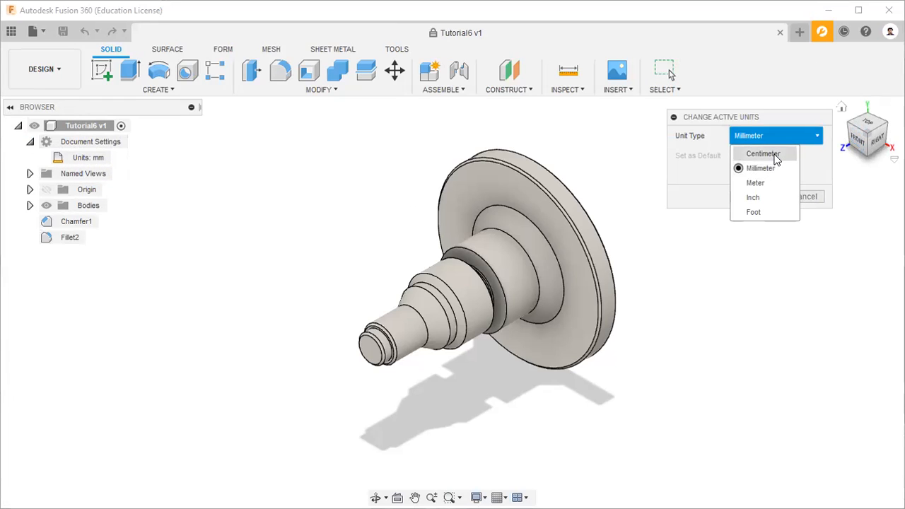
{"action": "left_click", "coordinate": [760, 198]}
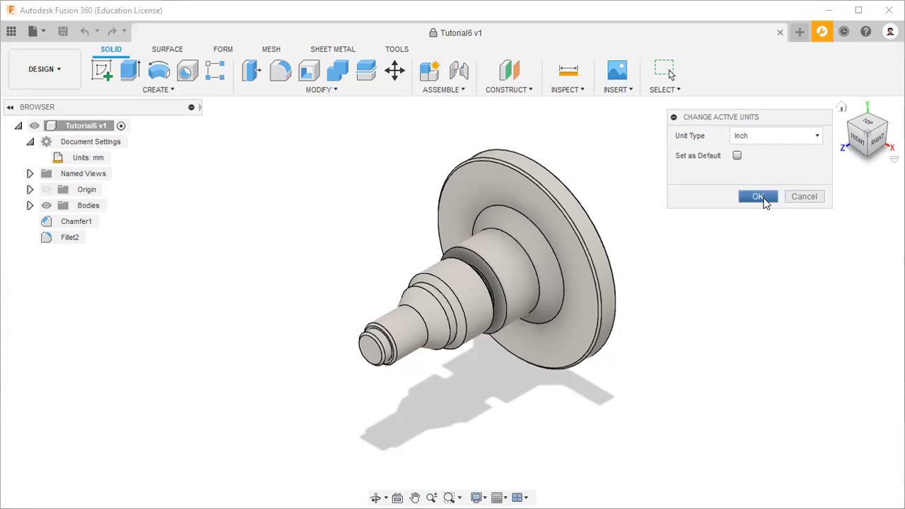
{"action": "left_click", "coordinate": [756, 196]}
{"action": "left_click", "coordinate": [758, 197]}
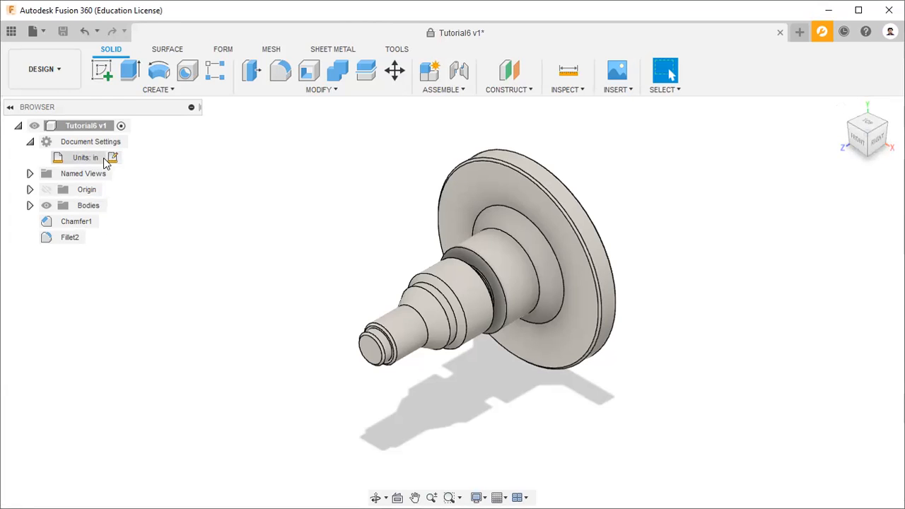
- Set the document's active units to Millimeter
{"action": "left_click", "coordinate": [754, 136]}
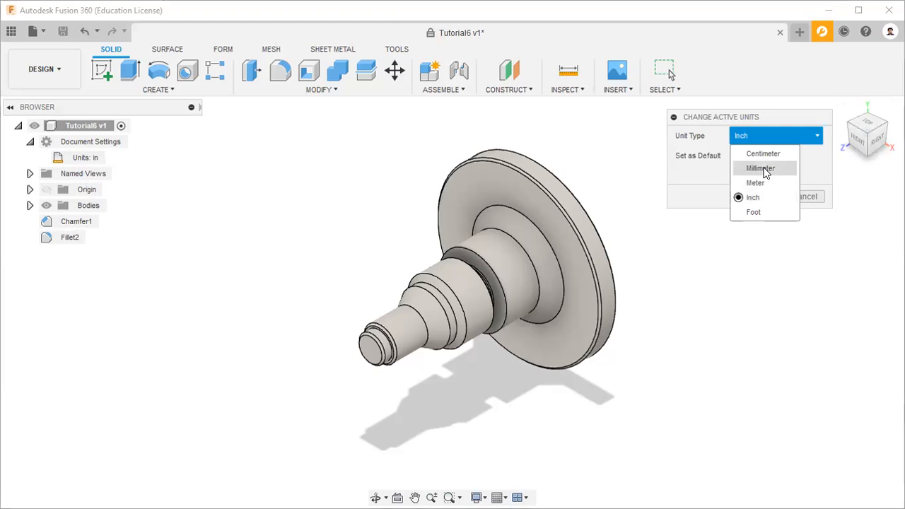
{"action": "left_click", "coordinate": [762, 168]}
{"action": "left_click", "coordinate": [759, 197]}
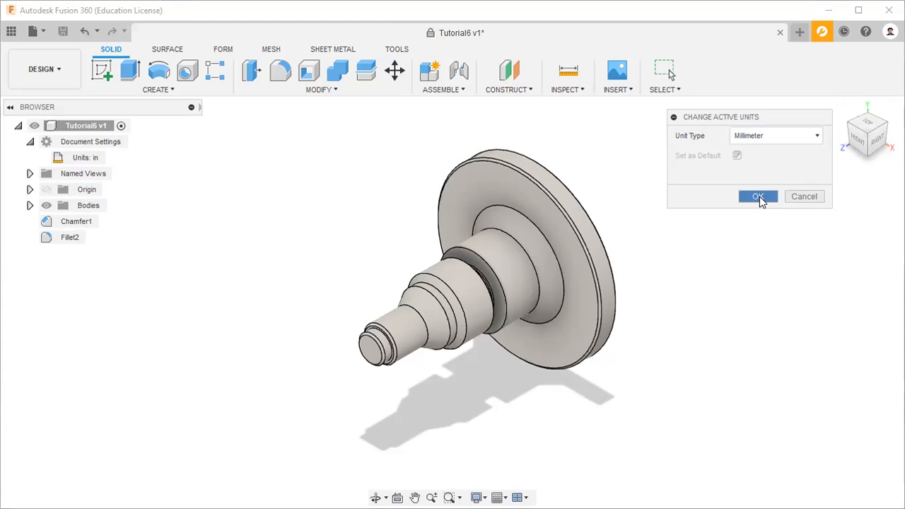
{"action": "left_click", "coordinate": [46, 71]}
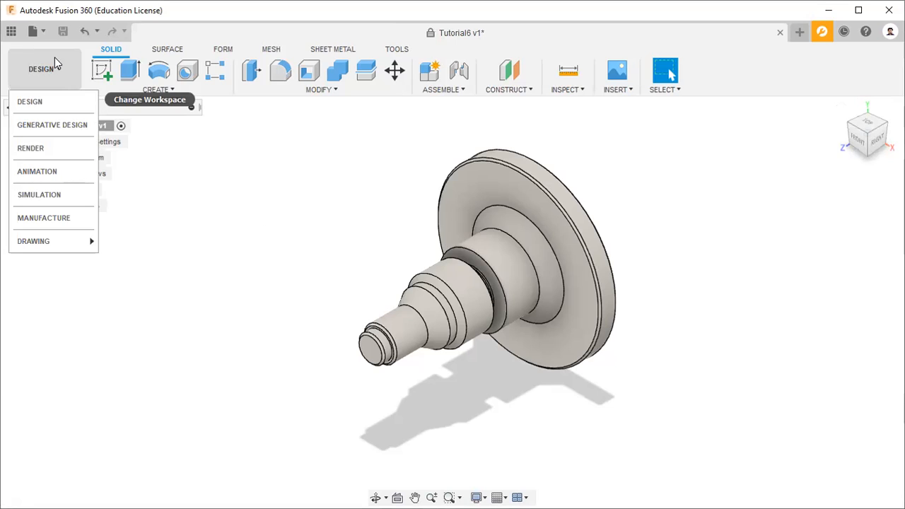
{"action": "left_click", "coordinate": [44, 33]}
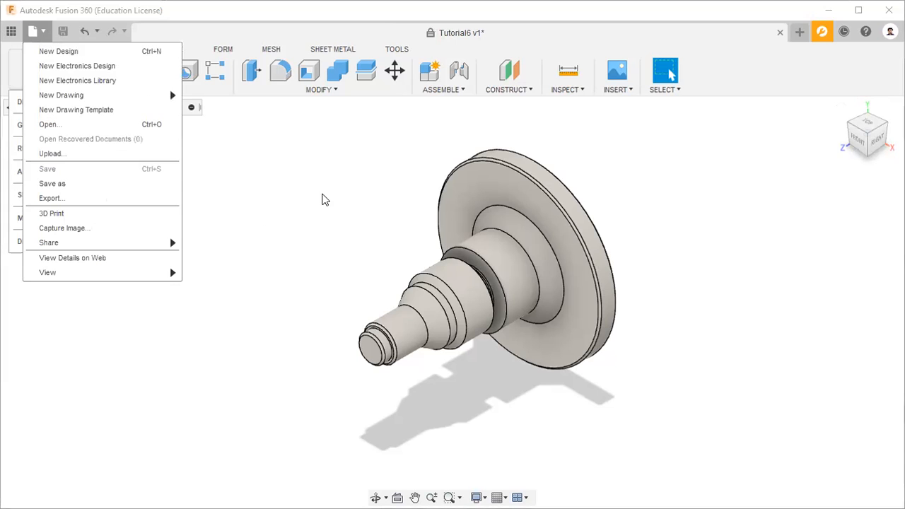
{"action": "left_click", "coordinate": [43, 33]}
{"action": "left_click", "coordinate": [42, 33]}
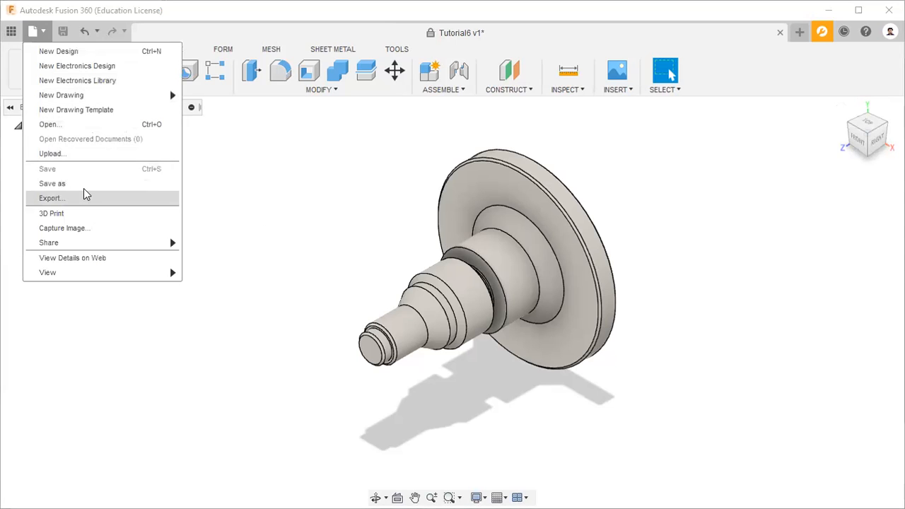
{"action": "left_click", "coordinate": [247, 157]}
- Create a new project named CNC FACING OPERATION in the project list
{"action": "left_click", "coordinate": [10, 32]}
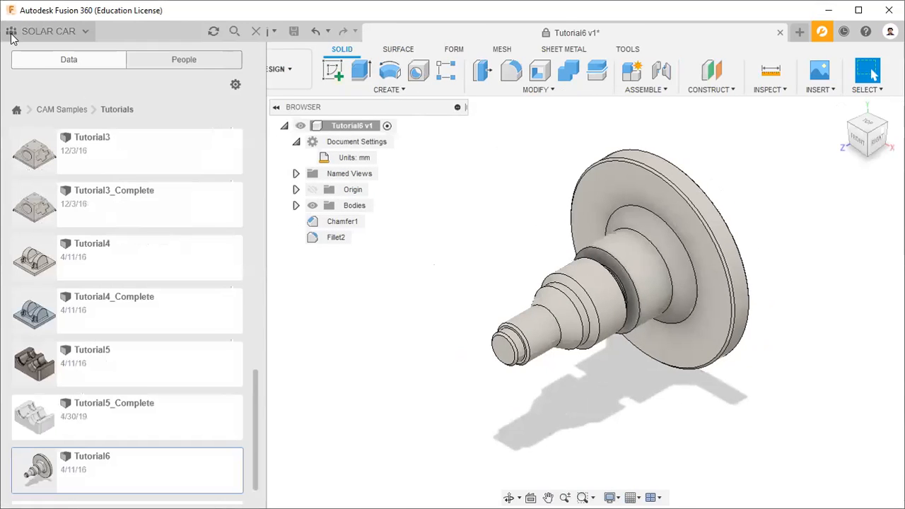
{"action": "left_click", "coordinate": [12, 111]}
{"action": "scroll", "coordinate": [225, 214], "scroll_direction": "up", "scroll_amount": 3}
{"action": "scroll", "coordinate": [220, 213], "scroll_direction": "up", "scroll_amount": 3}
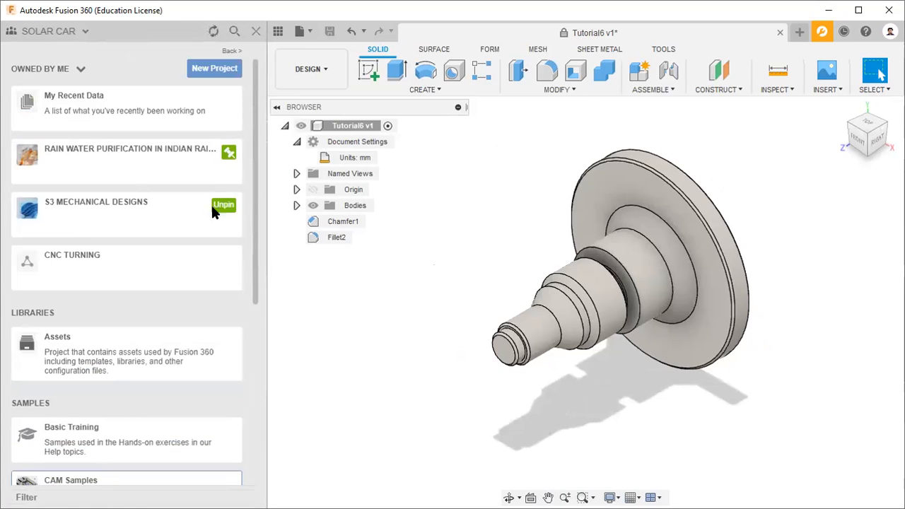
{"action": "left_click", "coordinate": [215, 69]}
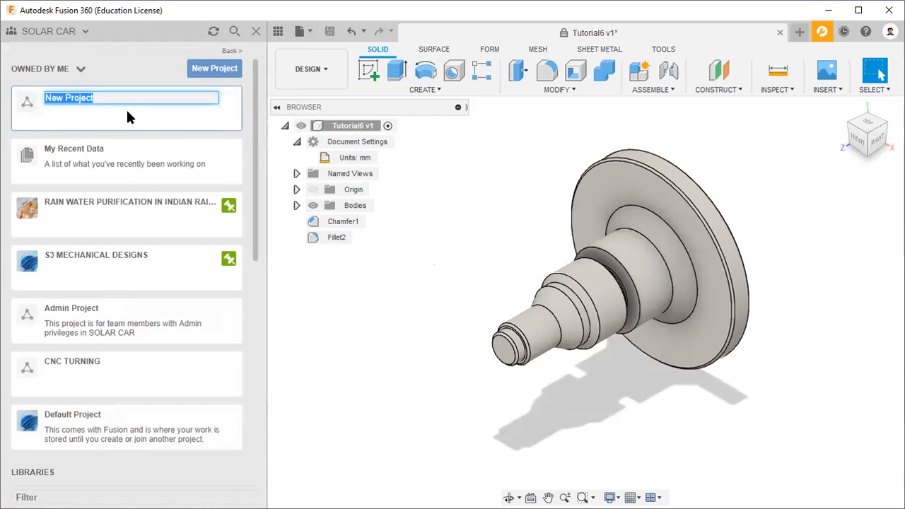
{"action": "key", "text": "BackSpace"}
{"action": "type", "text": "CNC FA"}
{"action": "type", "text": "C"}
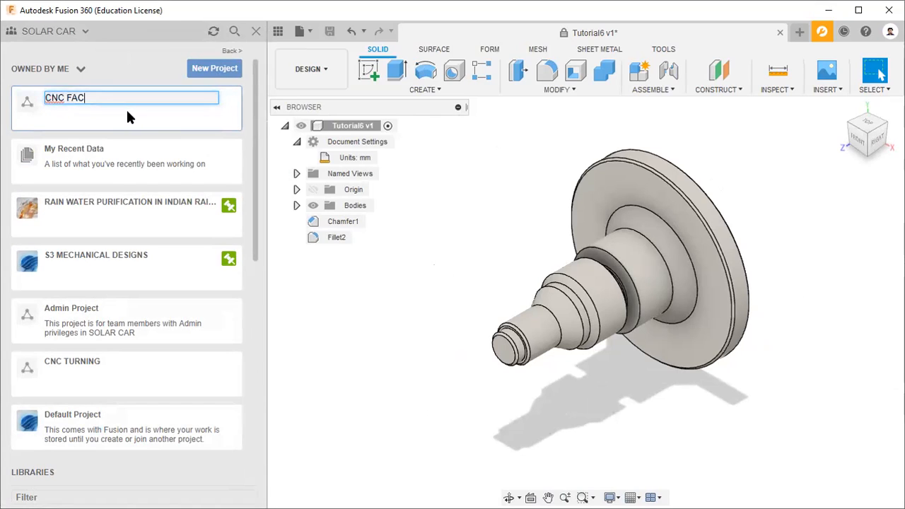
{"action": "type", "text": "ING OPERATION"}
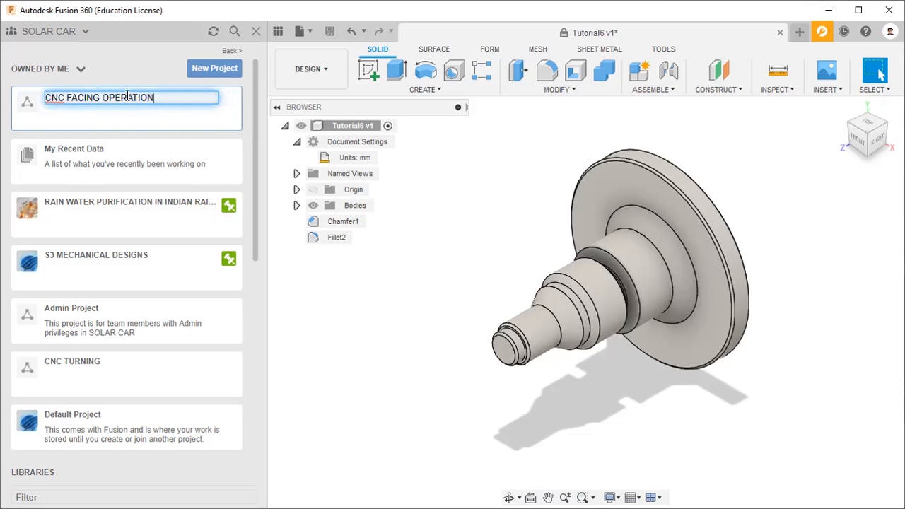
{"action": "key", "text": "Return"}
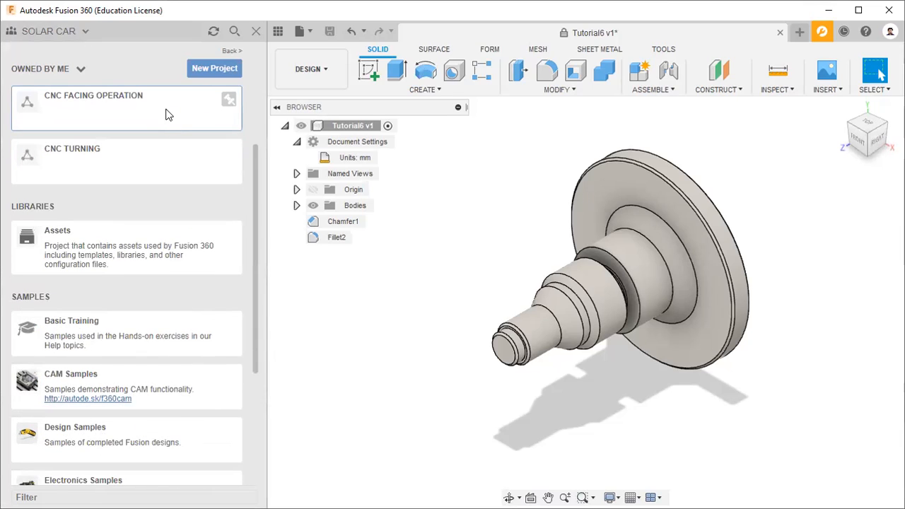
- Save a copy of the model as FACING OPERATION FILE in the CNC FACING OPERATION project
{"action": "left_click", "coordinate": [168, 115]}
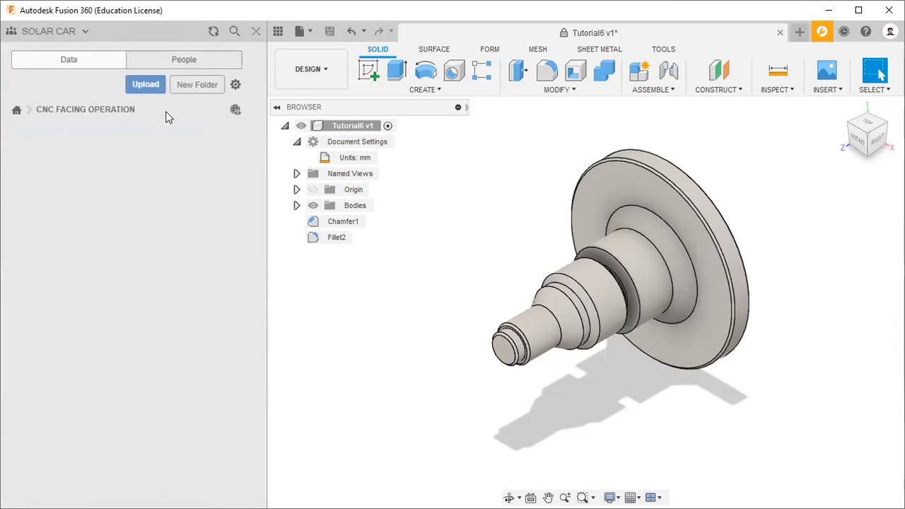
{"action": "left_click", "coordinate": [310, 33]}
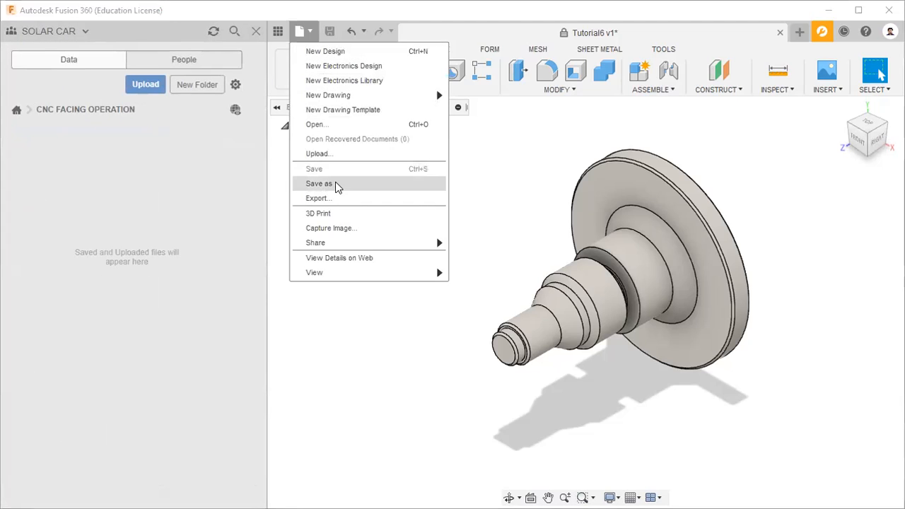
{"action": "left_click", "coordinate": [335, 183]}
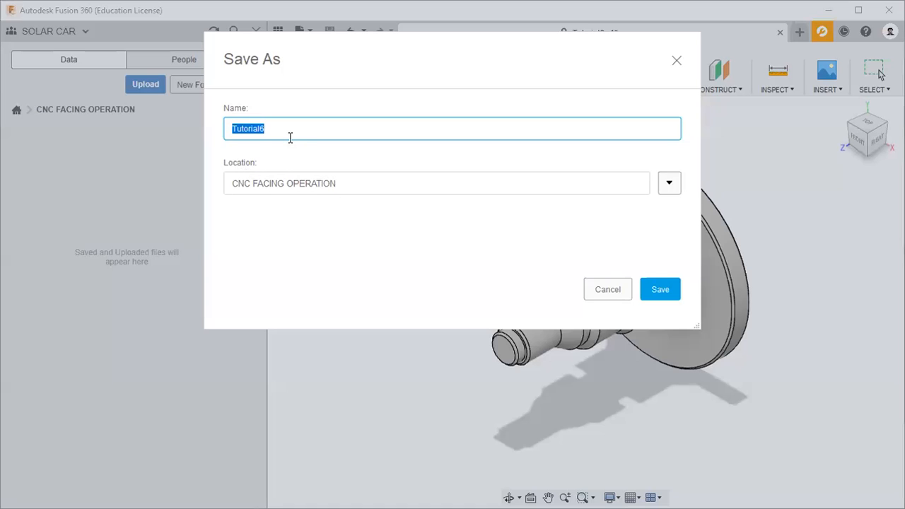
{"action": "type", "text": "FACING"}
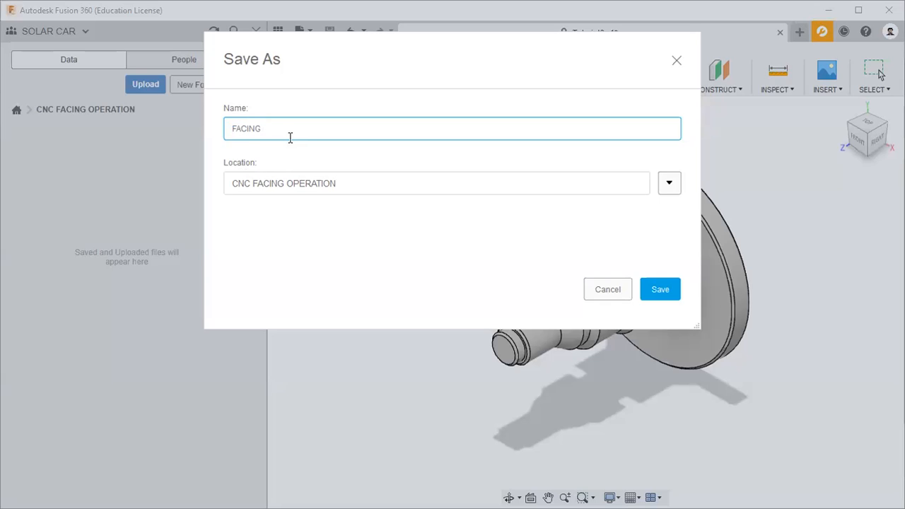
{"action": "type", "text": " OPERATION FILE"}
{"action": "left_click", "coordinate": [659, 289]}
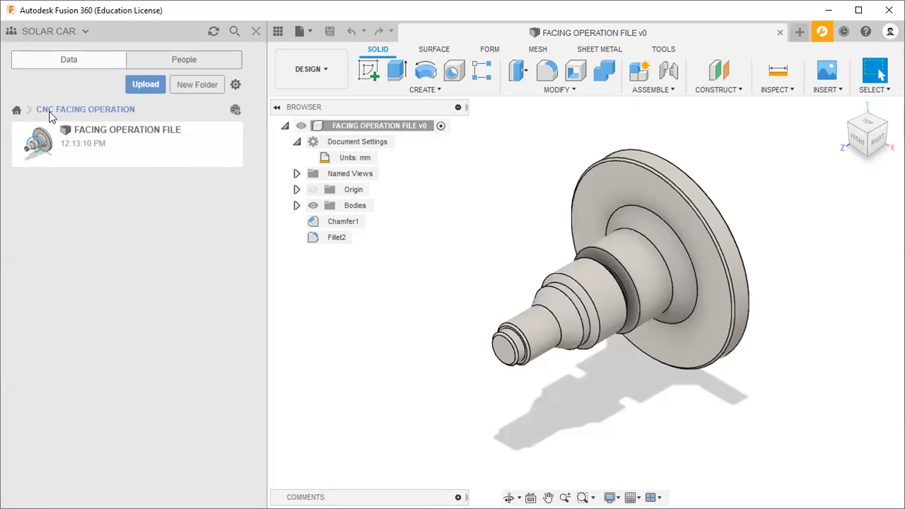
- Check the saved file inside the CNC FACING OPERATION project and close the project data view
{"action": "left_click", "coordinate": [17, 111]}
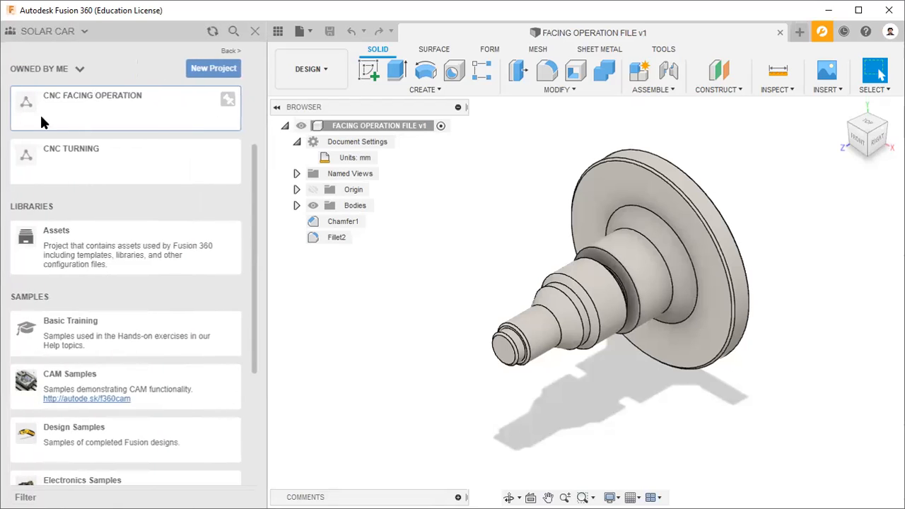
{"action": "left_click", "coordinate": [126, 103]}
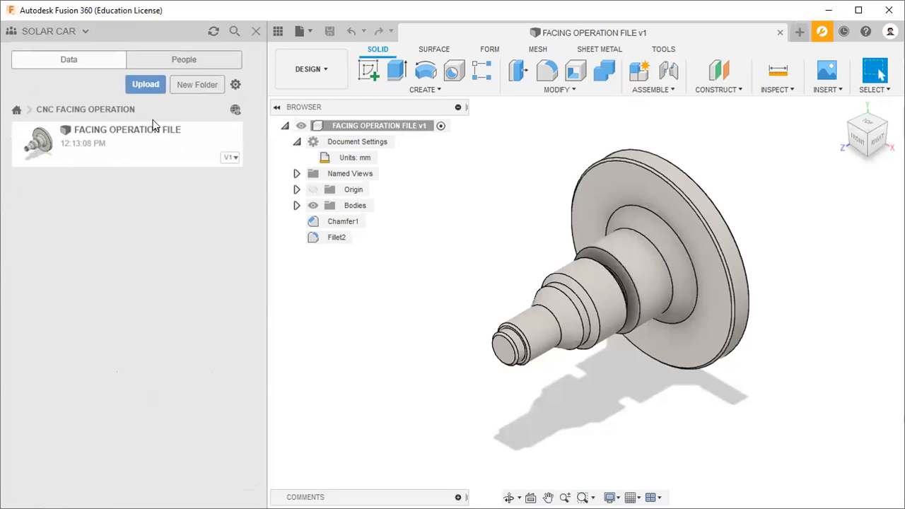
{"action": "left_click", "coordinate": [307, 31]}
{"action": "left_click", "coordinate": [256, 31]}
{"action": "left_click", "coordinate": [256, 31]}
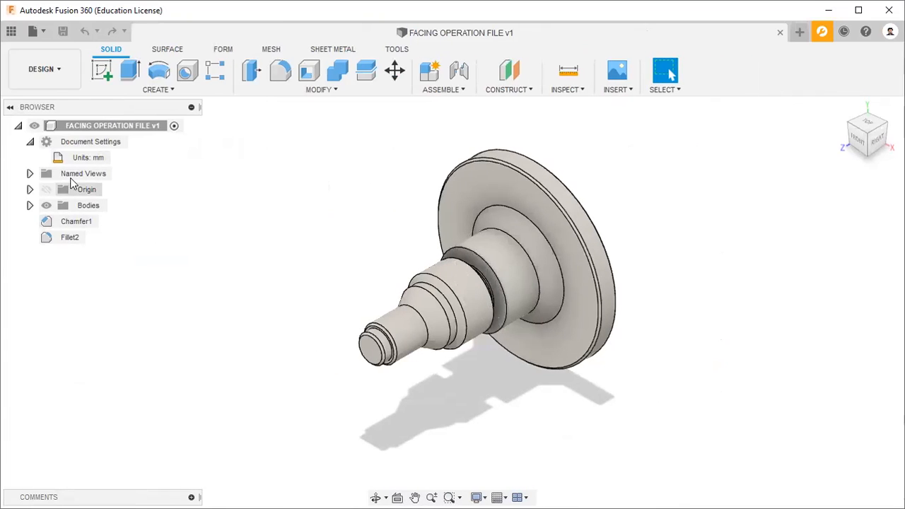
- Switch the model to the Manufacture workspace and review the available unit types without changing them
{"action": "left_click", "coordinate": [62, 70]}
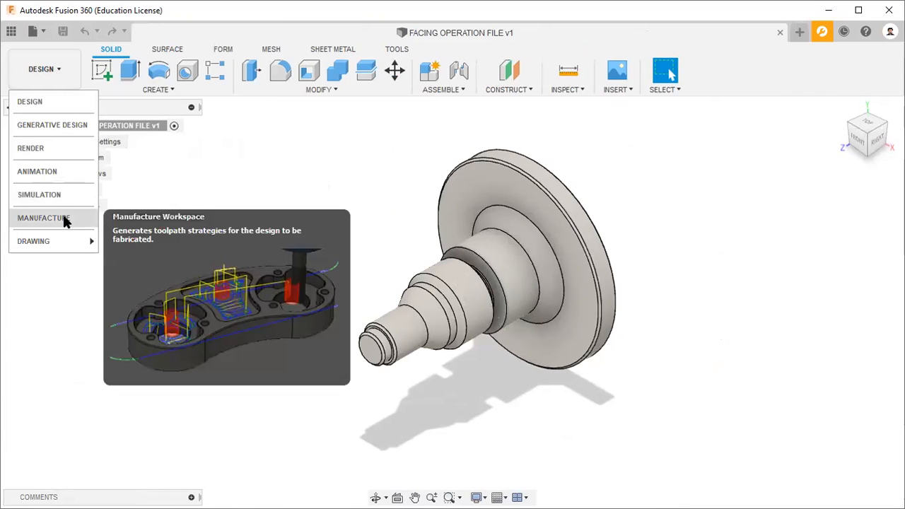
{"action": "left_click", "coordinate": [63, 218]}
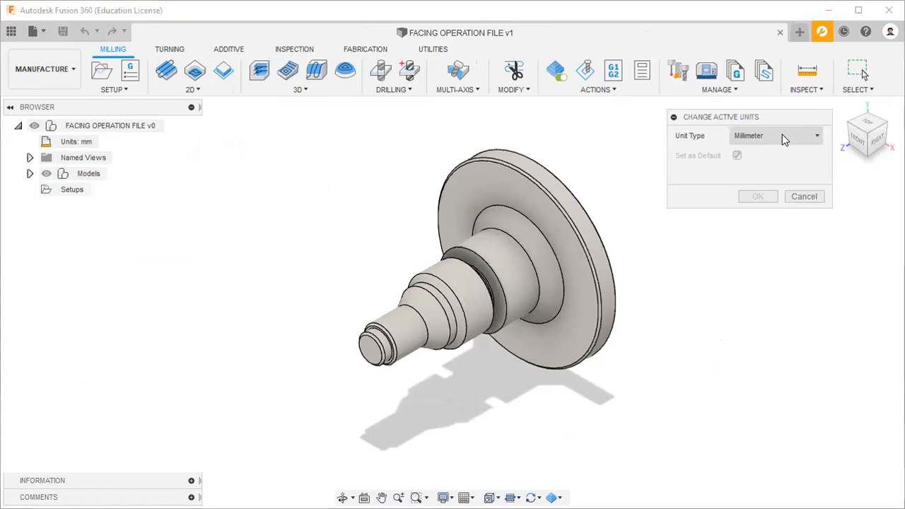
{"action": "left_click", "coordinate": [784, 139]}
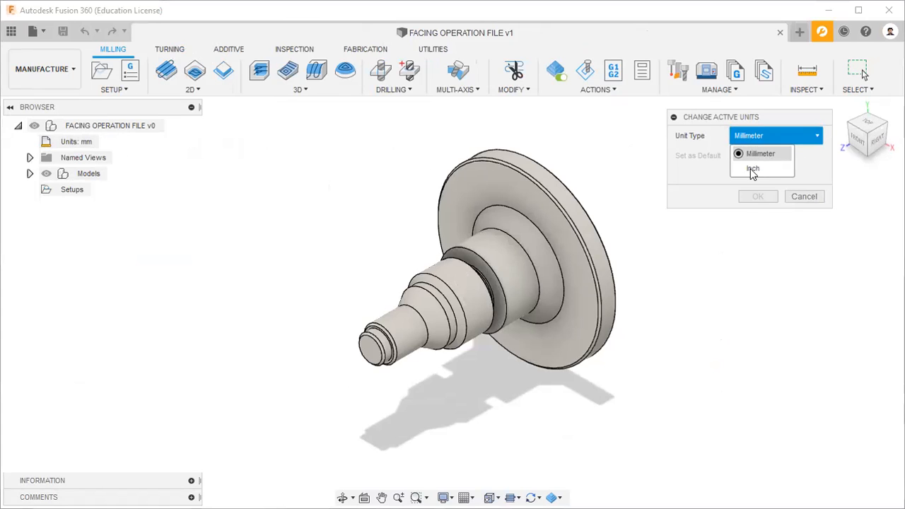
{"action": "left_click", "coordinate": [797, 200]}
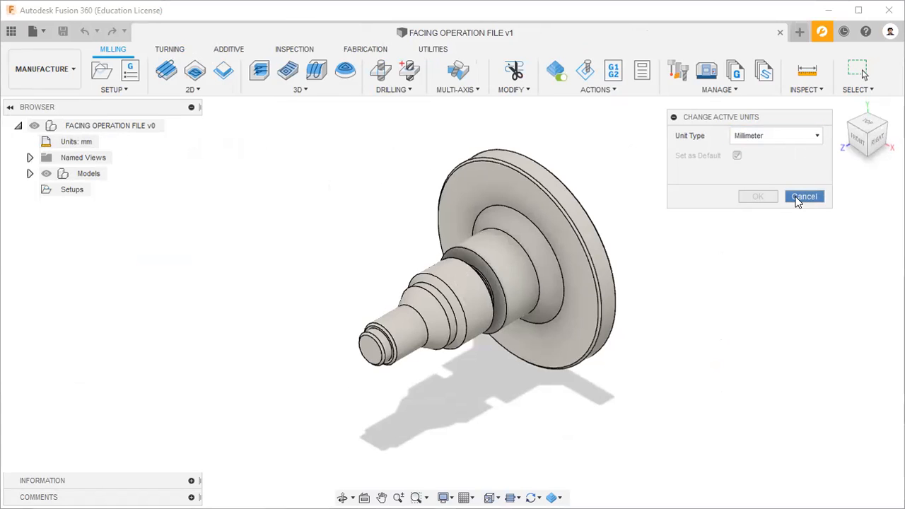
{"action": "left_click", "coordinate": [804, 197]}
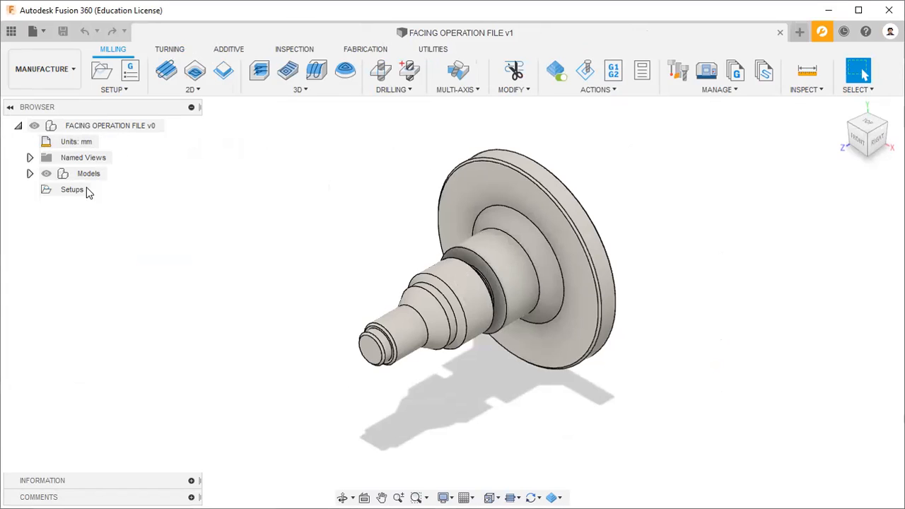
- Start a new manufacturing setup for the part and review its setup, stock and program settings
{"action": "left_click", "coordinate": [127, 89]}
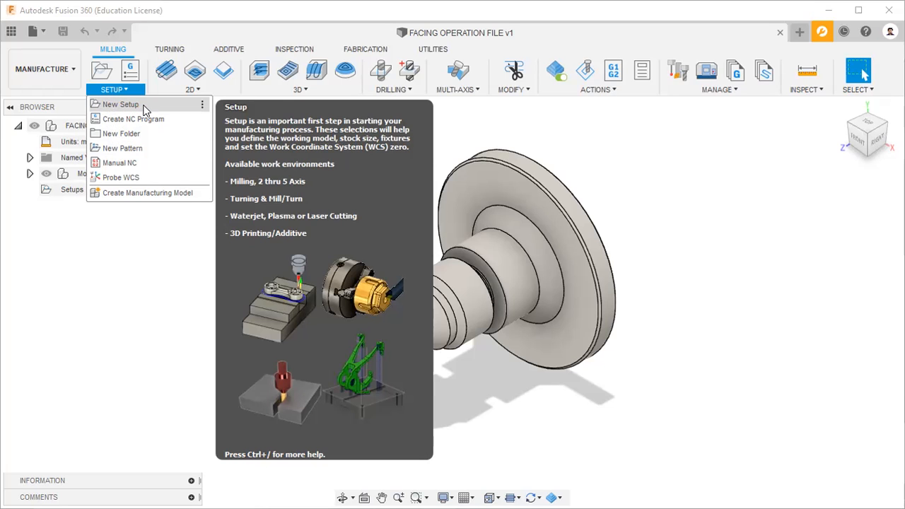
{"action": "left_click", "coordinate": [145, 110]}
{"action": "left_click_drag", "start_coordinate": [698, 37], "coordinate": [722, 81]}
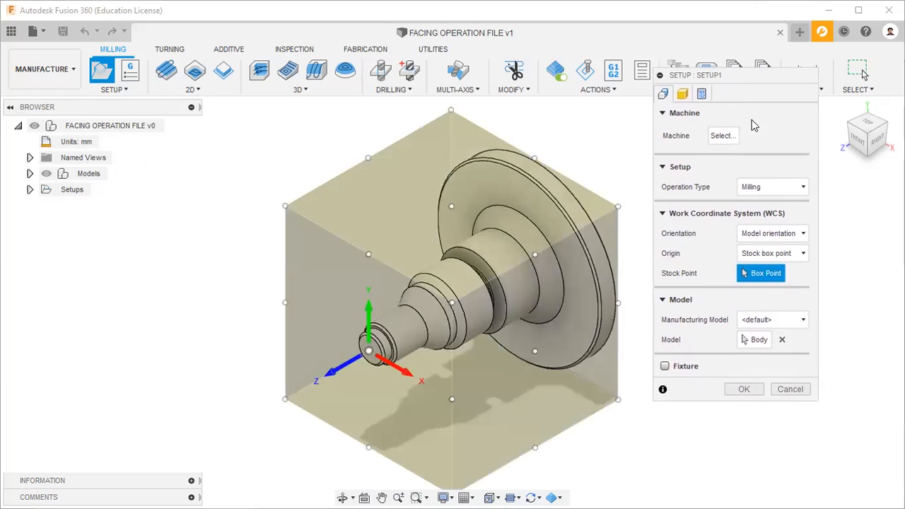
{"action": "left_click", "coordinate": [683, 94]}
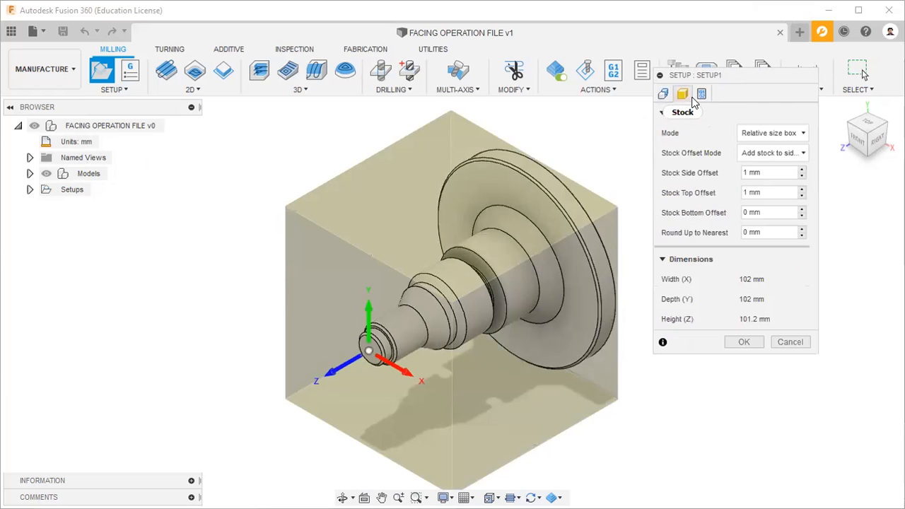
{"action": "left_click", "coordinate": [702, 94]}
{"action": "left_click", "coordinate": [663, 95]}
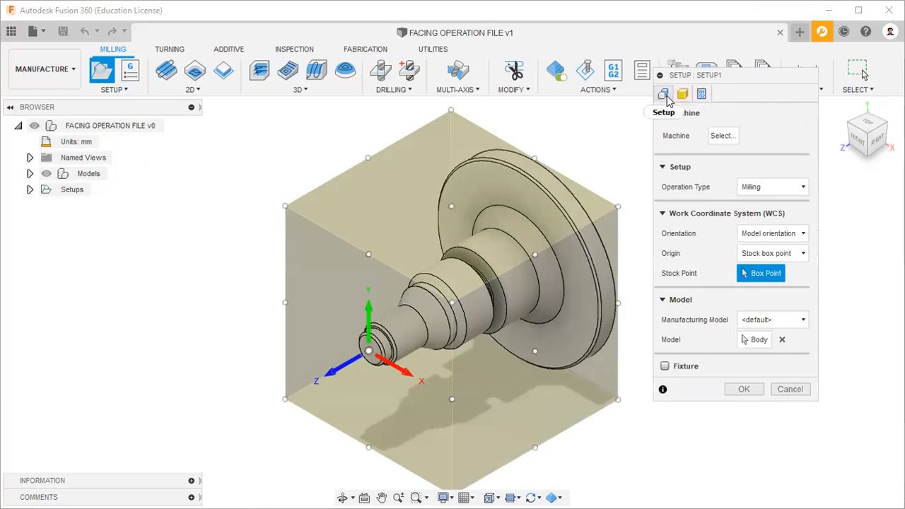
{"action": "left_click", "coordinate": [683, 94]}
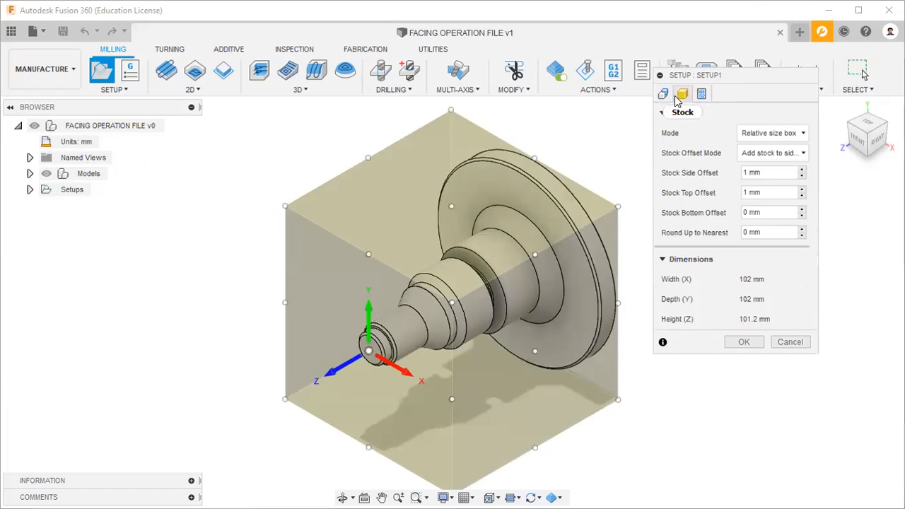
{"action": "left_click", "coordinate": [702, 99]}
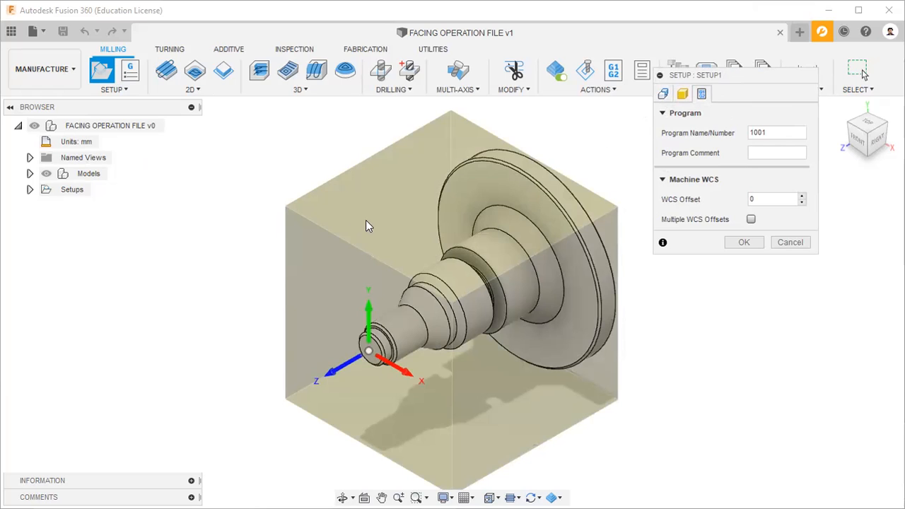
{"action": "left_click", "coordinate": [664, 94]}
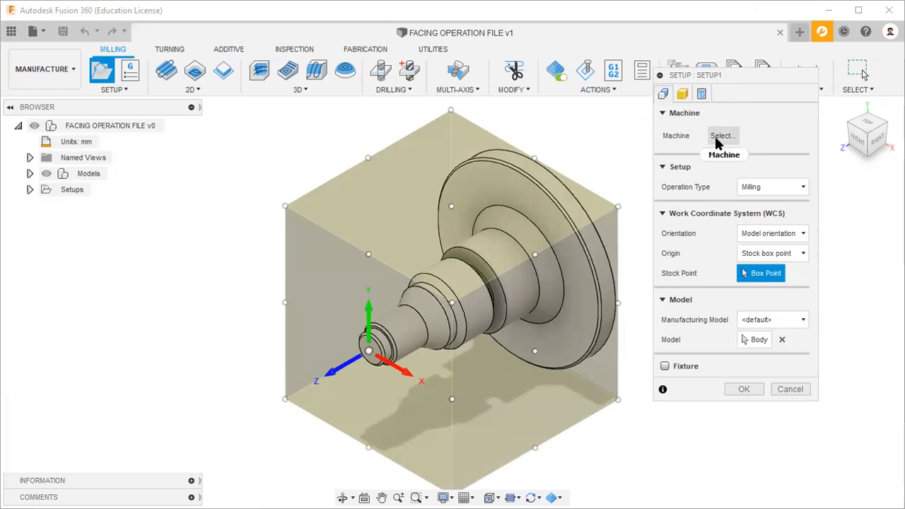
- Review the machine library filtered in turn by additive, cutting, milling and turning capability, and close it without choosing a machine
{"action": "left_click", "coordinate": [720, 141]}
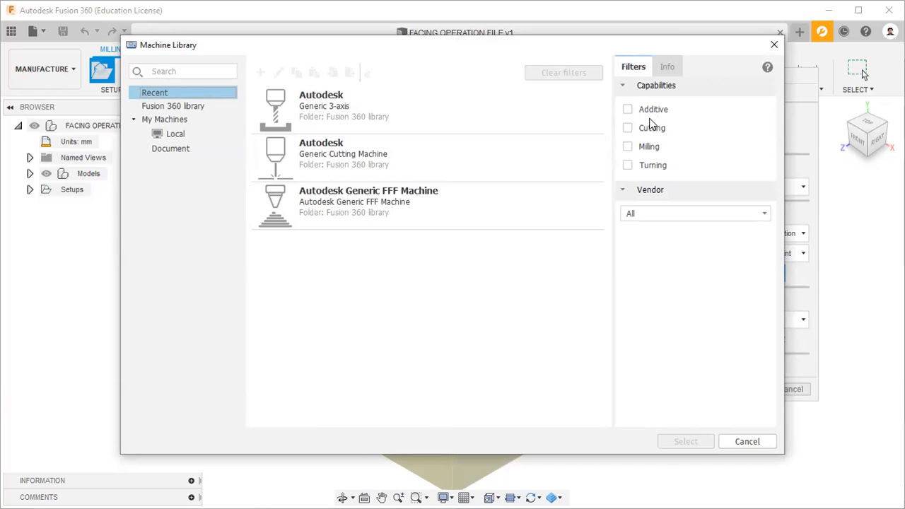
{"action": "left_click", "coordinate": [629, 110]}
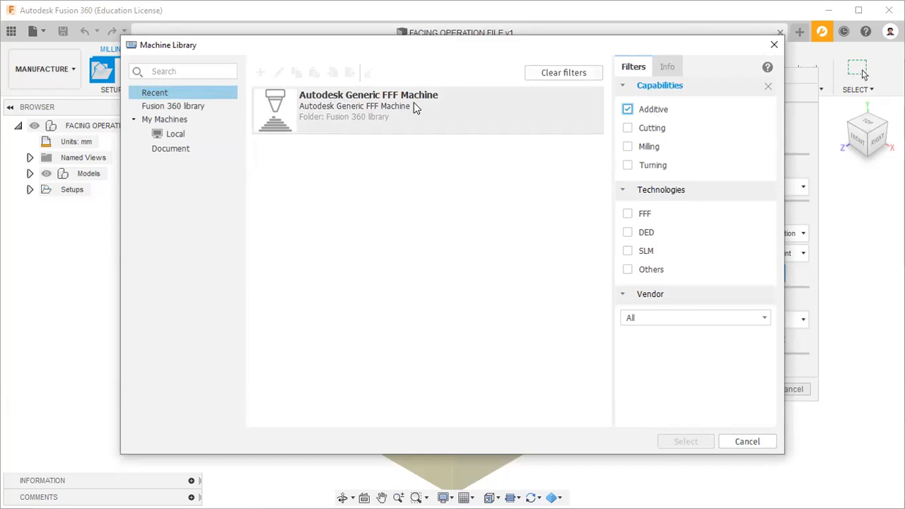
{"action": "left_click", "coordinate": [628, 111]}
{"action": "left_click", "coordinate": [628, 128]}
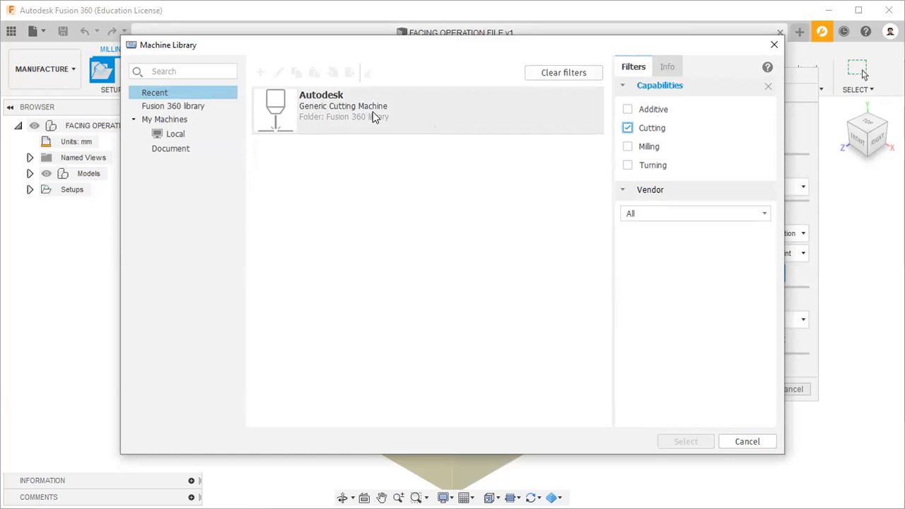
{"action": "left_click", "coordinate": [628, 128]}
{"action": "left_click", "coordinate": [628, 146]}
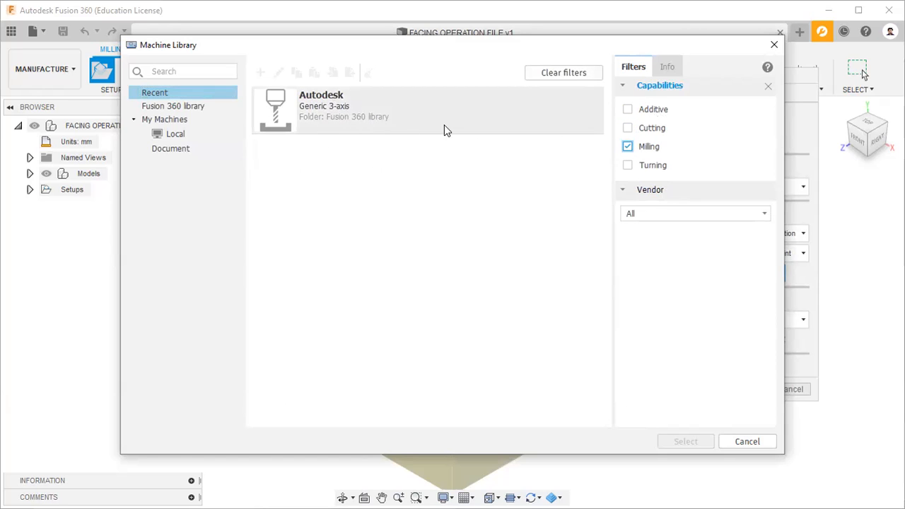
{"action": "left_click", "coordinate": [628, 147]}
{"action": "left_click", "coordinate": [628, 165]}
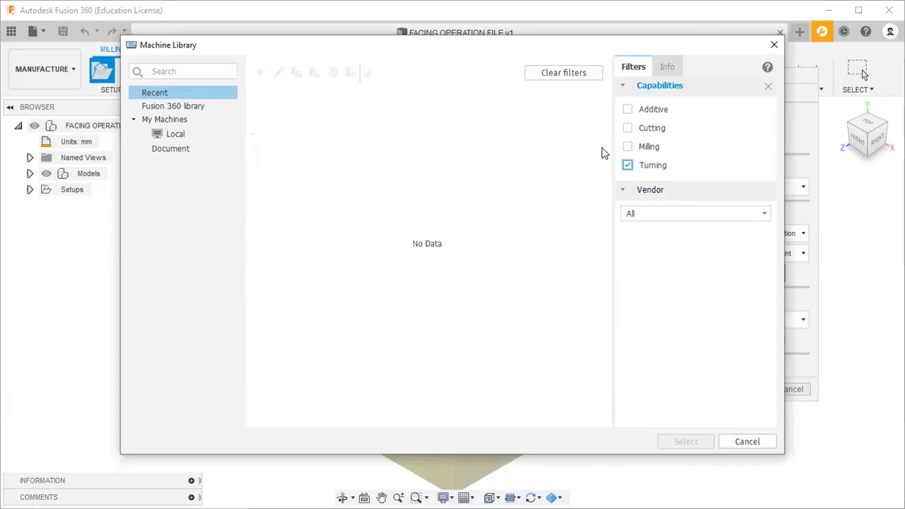
{"action": "left_click", "coordinate": [628, 165]}
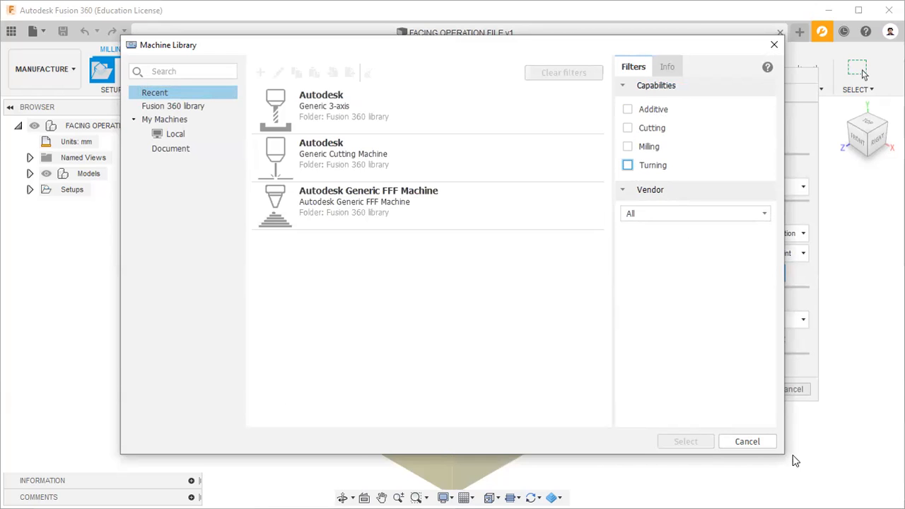
{"action": "left_click", "coordinate": [754, 444]}
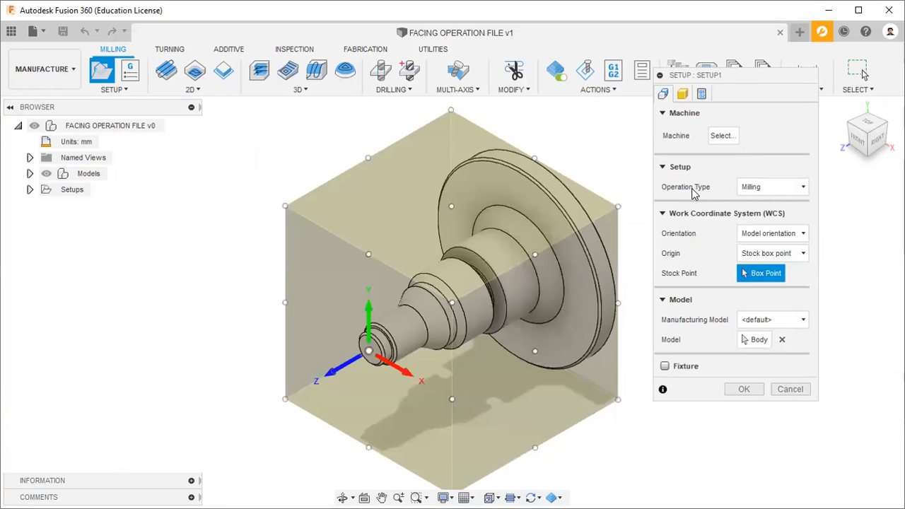
- Set the setup's operation type to Turning or mill/turn and collapse the Machine and Setup sections
{"action": "left_click", "coordinate": [778, 191]}
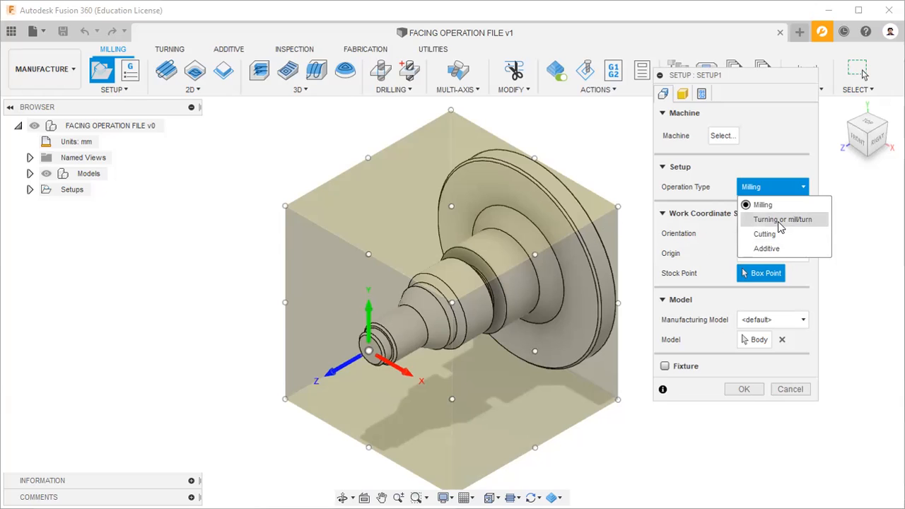
{"action": "left_click", "coordinate": [780, 220]}
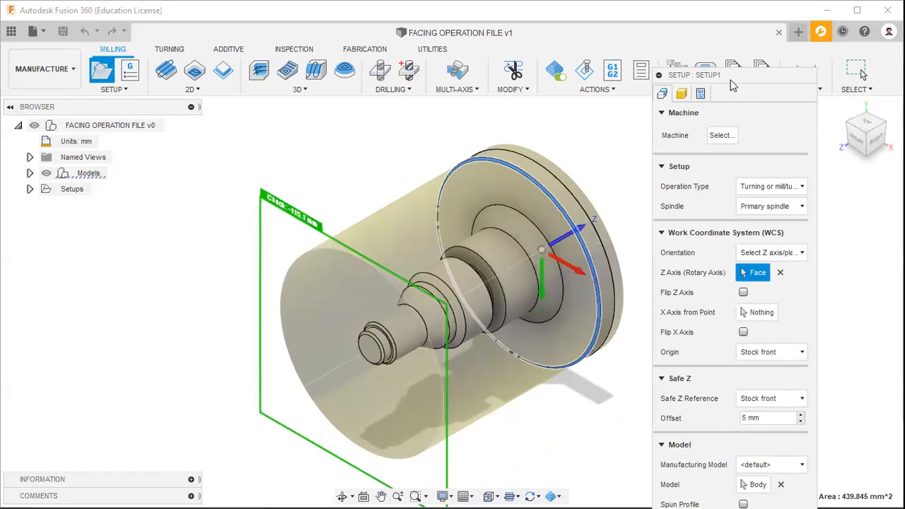
{"action": "left_click_drag", "start_coordinate": [734, 85], "coordinate": [697, 37]}
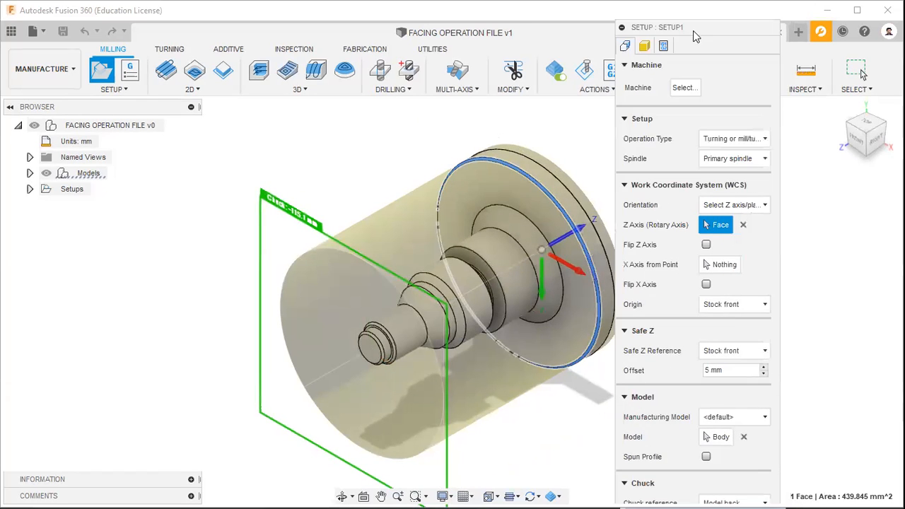
{"action": "left_click", "coordinate": [625, 65]}
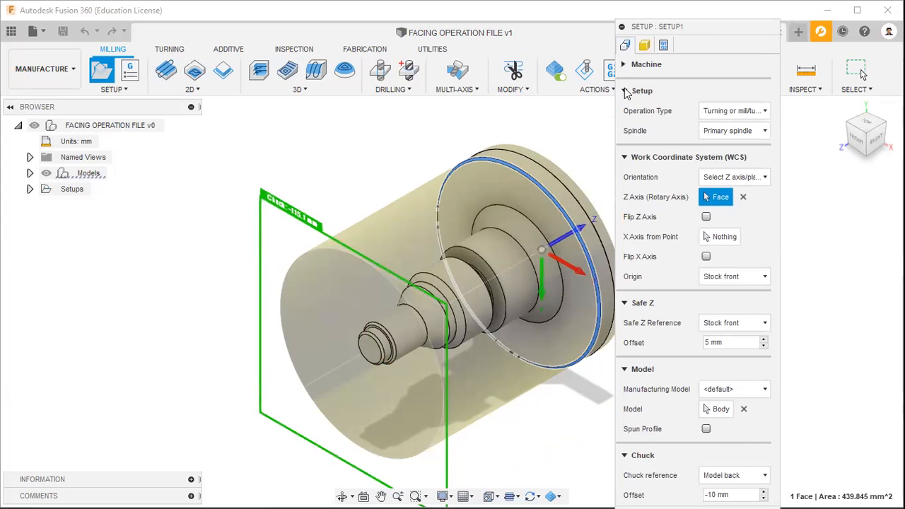
{"action": "left_click", "coordinate": [625, 92]}
{"action": "left_click_drag", "start_coordinate": [703, 34], "coordinate": [719, 6]}
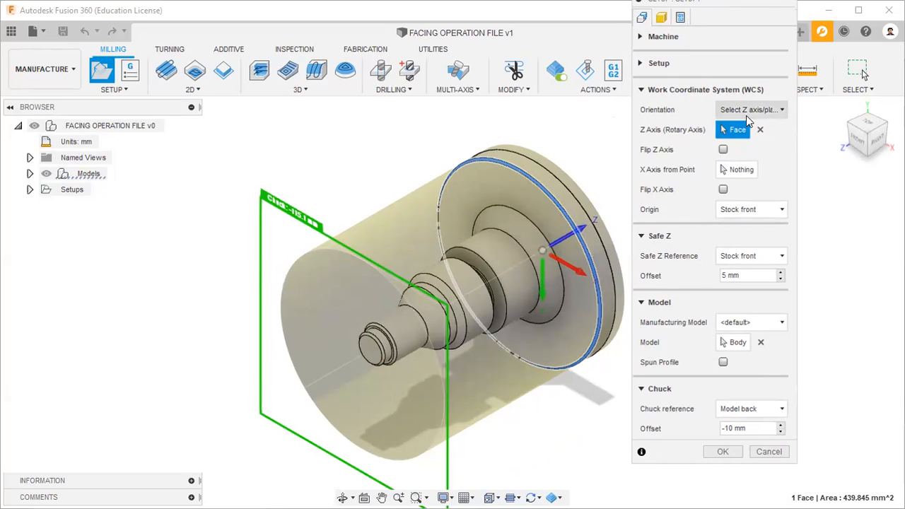
- Review the work coordinate system's orientation options and examine the part's Z and X axes from above and in the home view
{"action": "left_click", "coordinate": [769, 115]}
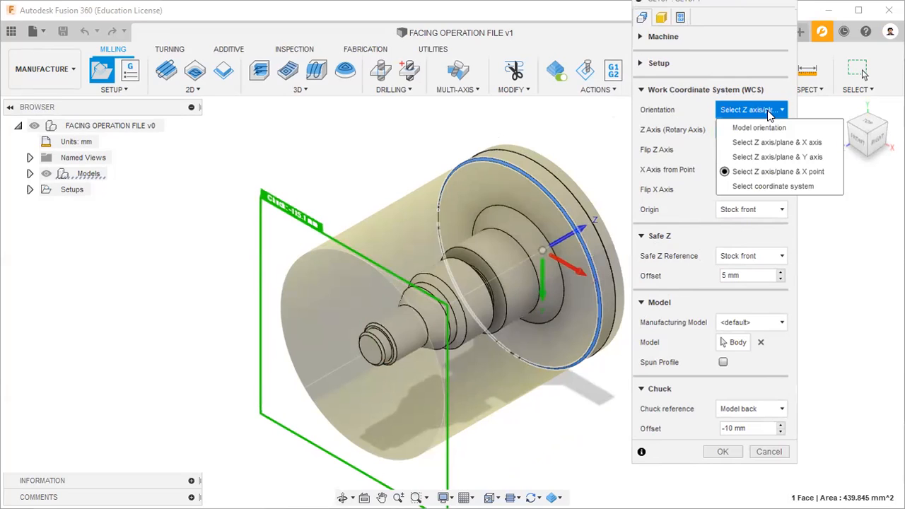
{"action": "left_click", "coordinate": [677, 136]}
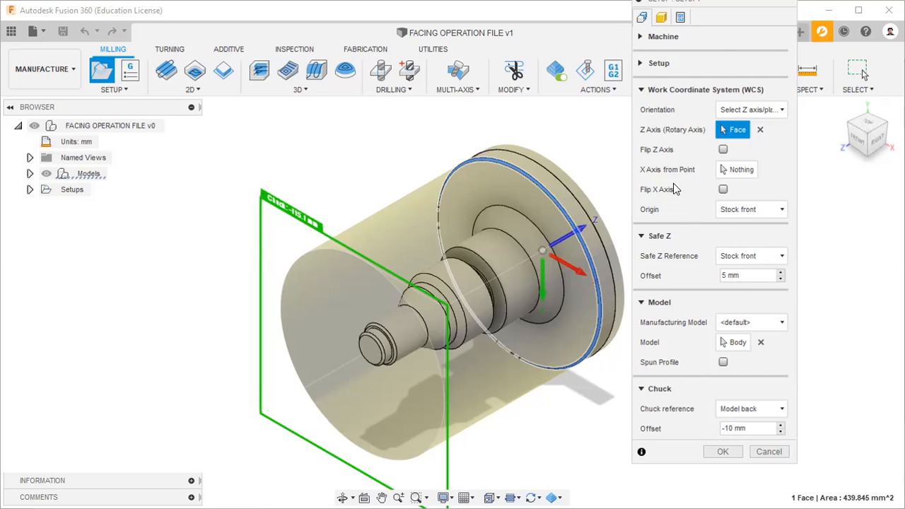
{"action": "scroll", "coordinate": [525, 261], "scroll_direction": "down", "scroll_amount": 3}
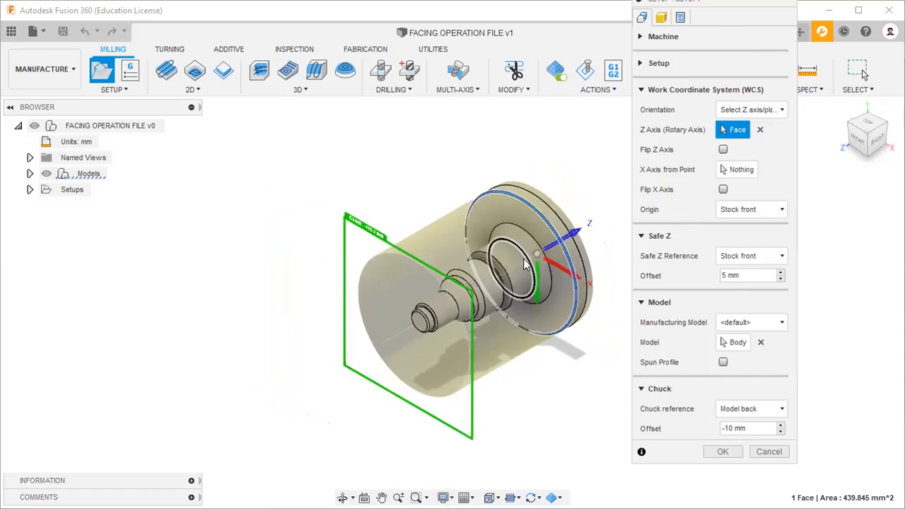
{"action": "left_click", "coordinate": [869, 129]}
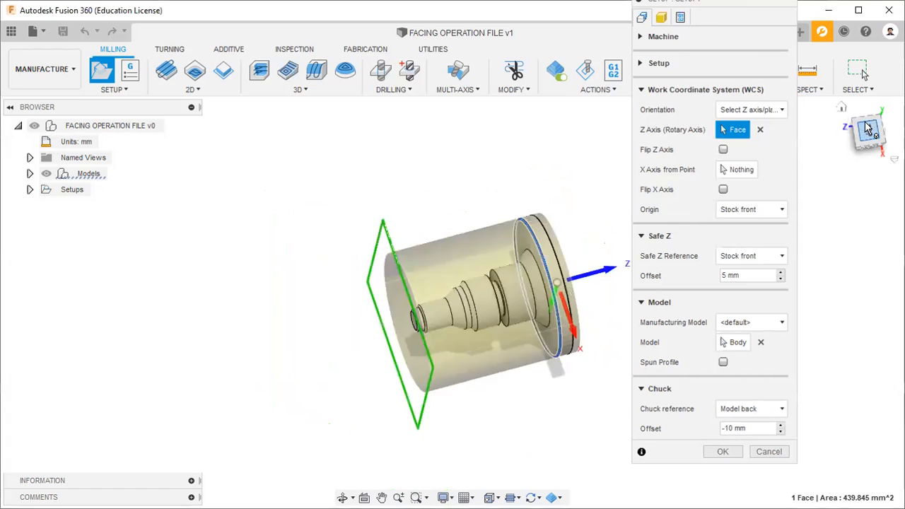
{"action": "left_click", "coordinate": [842, 108]}
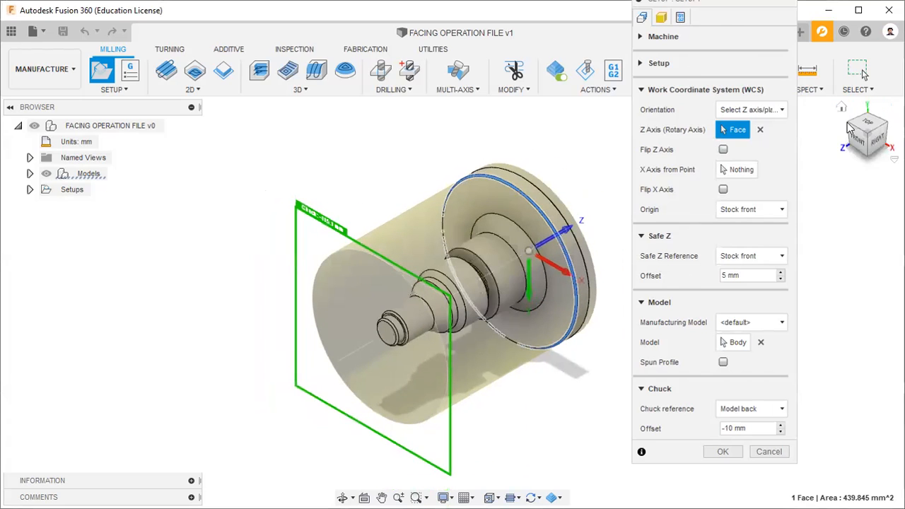
{"action": "left_click", "coordinate": [851, 127]}
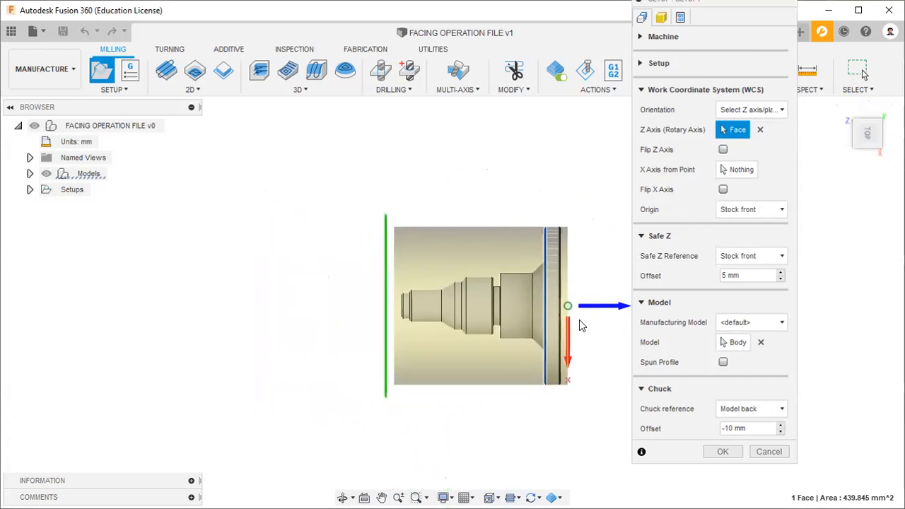
{"action": "left_click_drag", "start_coordinate": [714, 10], "coordinate": [833, 26]}
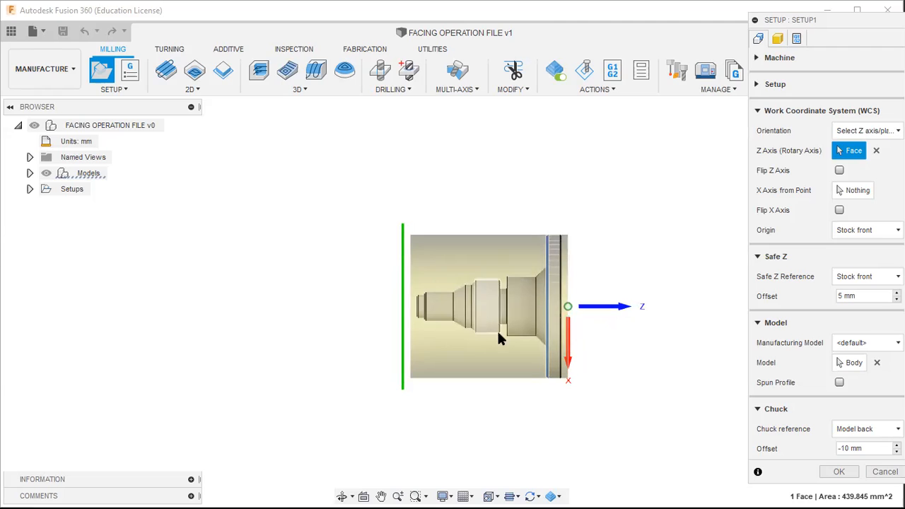
{"action": "left_click_drag", "start_coordinate": [823, 24], "coordinate": [718, 11]}
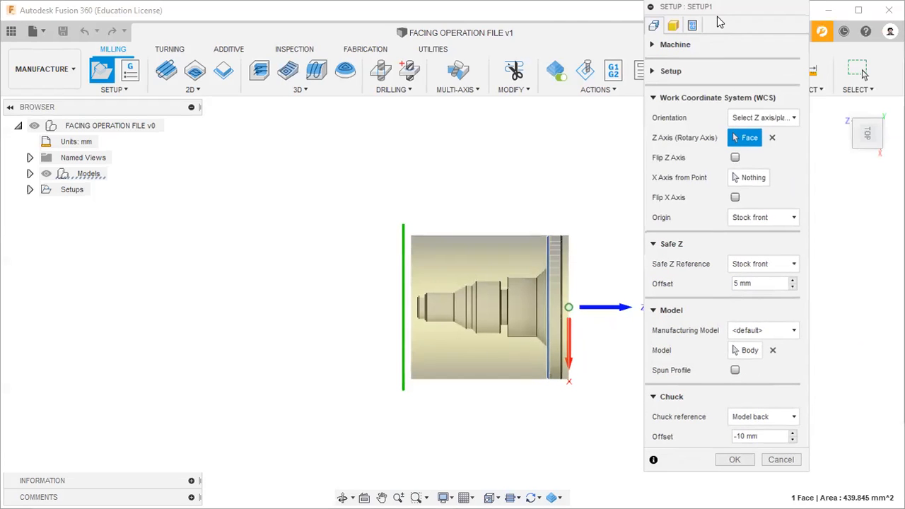
{"action": "left_click", "coordinate": [841, 110]}
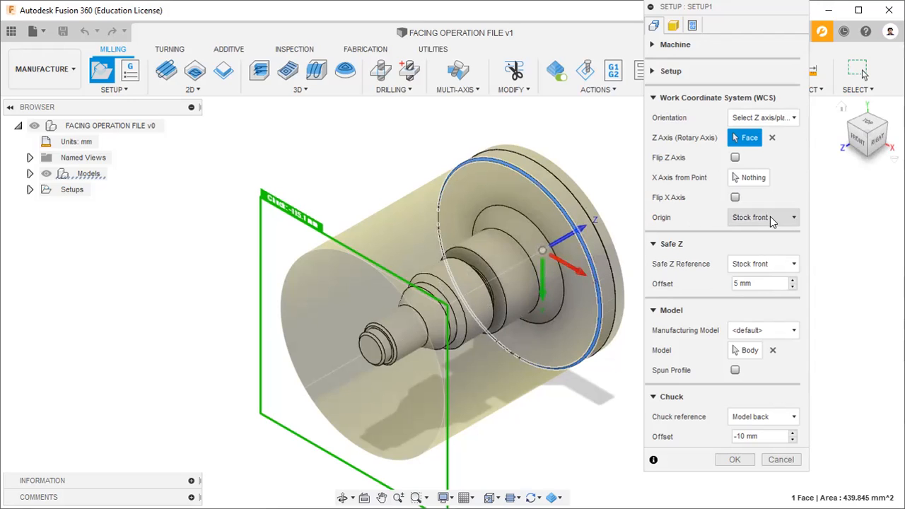
- Set the Safe Z offset from the stock front to 150 mm
{"action": "double_click", "coordinate": [737, 283]}
{"action": "type", "text": "1 "}
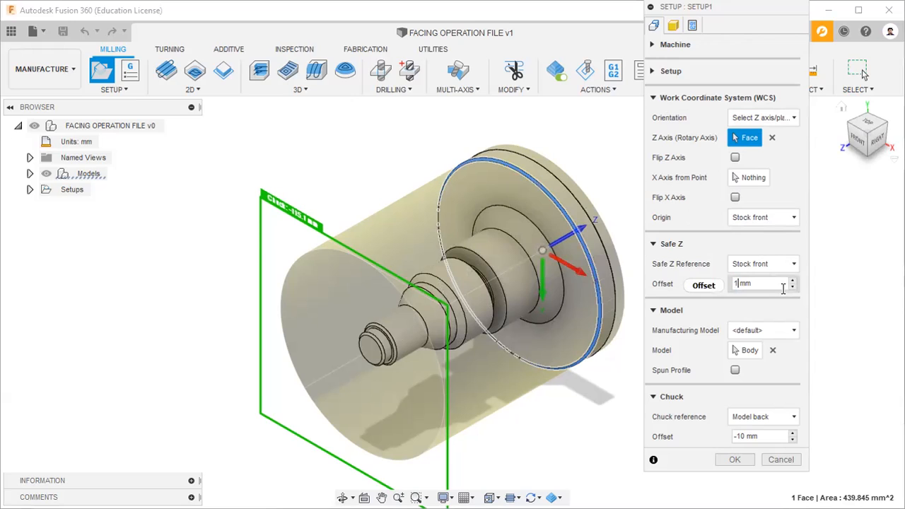
{"action": "type", "text": "50"}
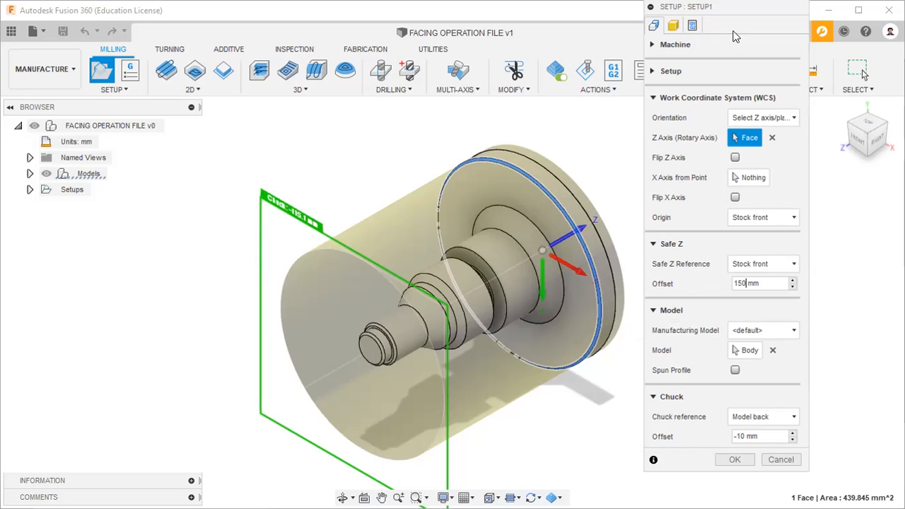
{"action": "left_click_drag", "start_coordinate": [729, 10], "coordinate": [733, 2]}
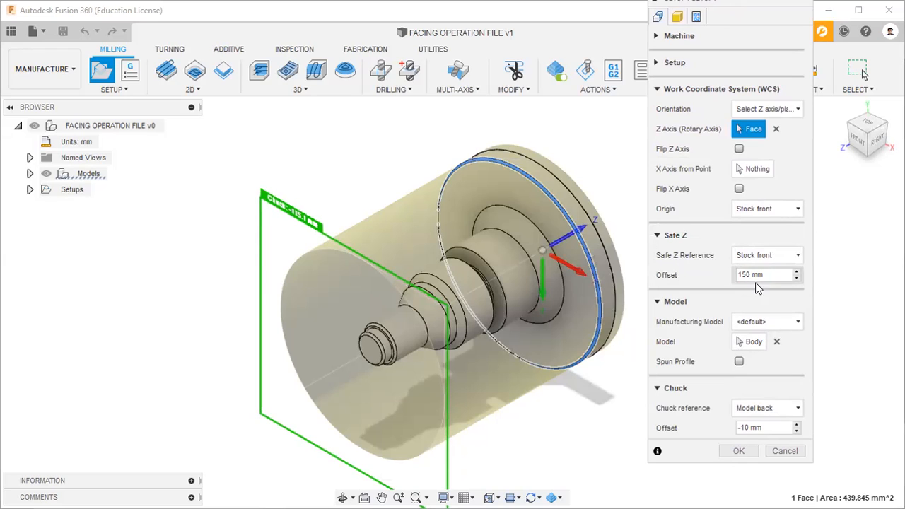
- Review the available stock modes and preview the stock as a fixed size box and a relative size box
{"action": "left_click", "coordinate": [683, 24]}
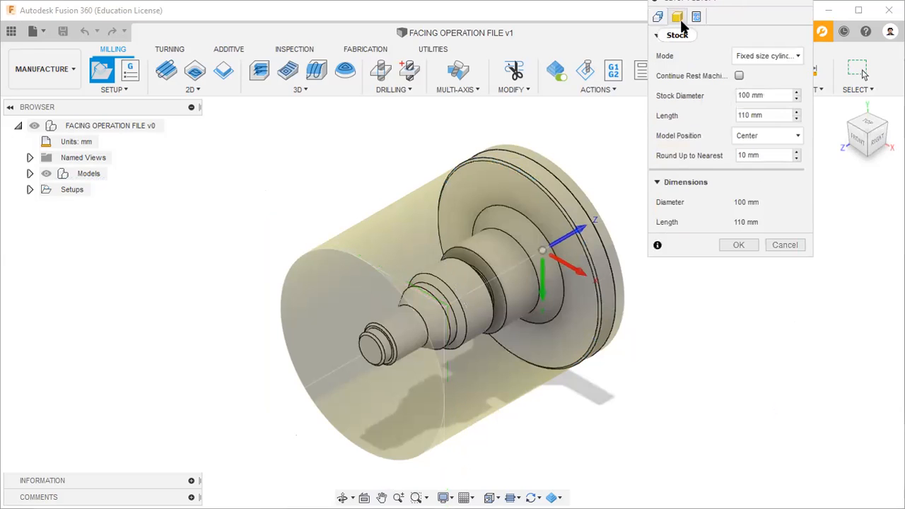
{"action": "left_click", "coordinate": [779, 56]}
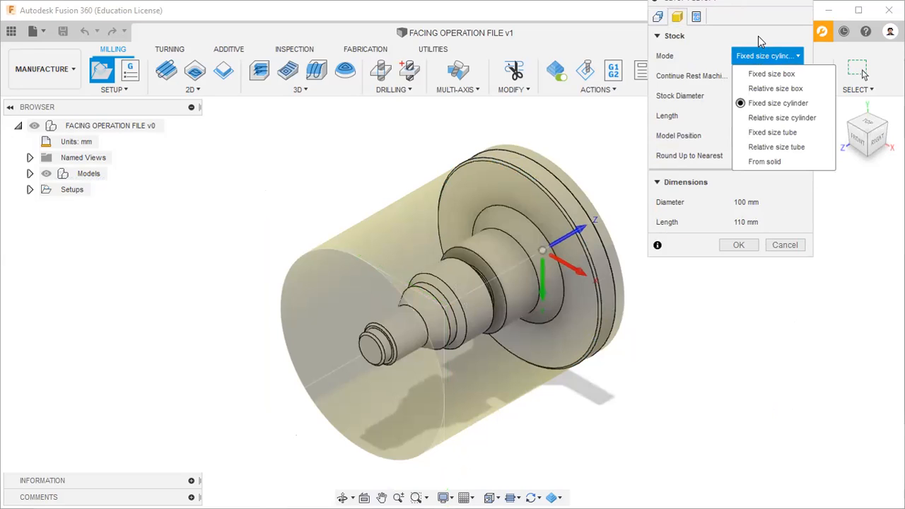
{"action": "left_click", "coordinate": [755, 56]}
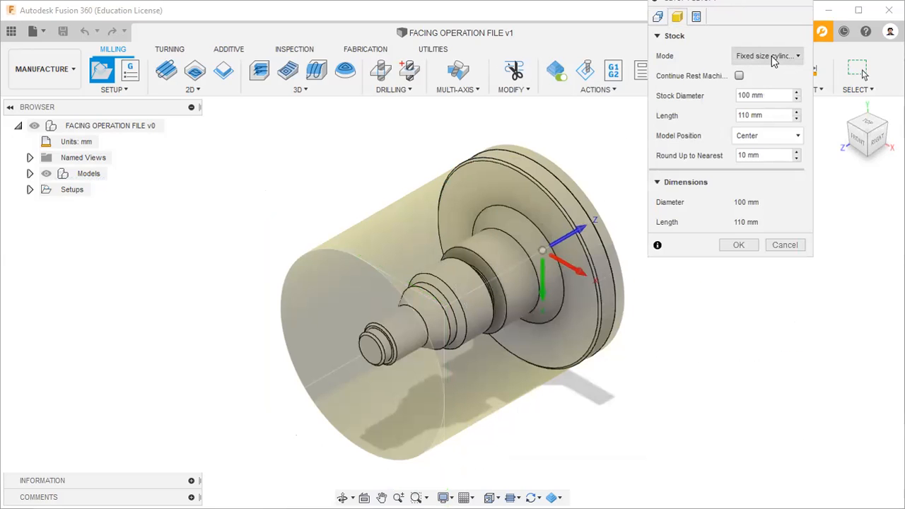
{"action": "left_click", "coordinate": [771, 56]}
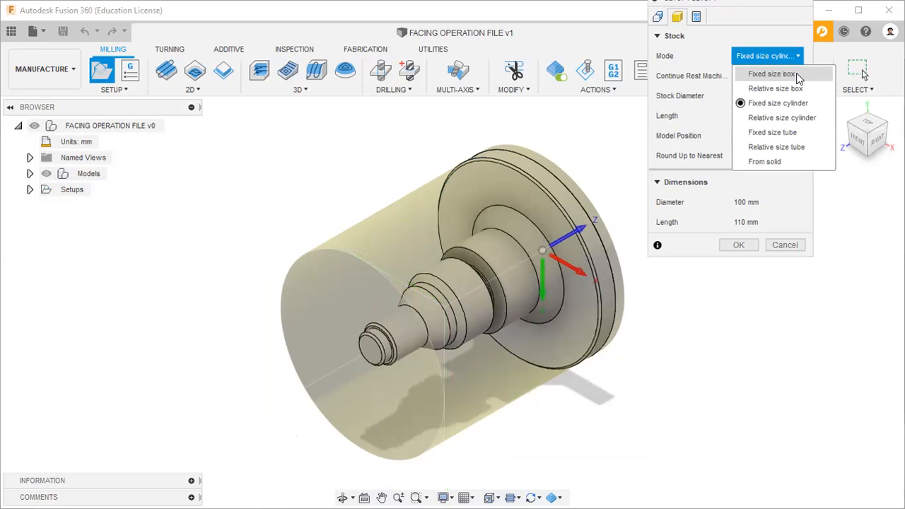
{"action": "left_click", "coordinate": [792, 75]}
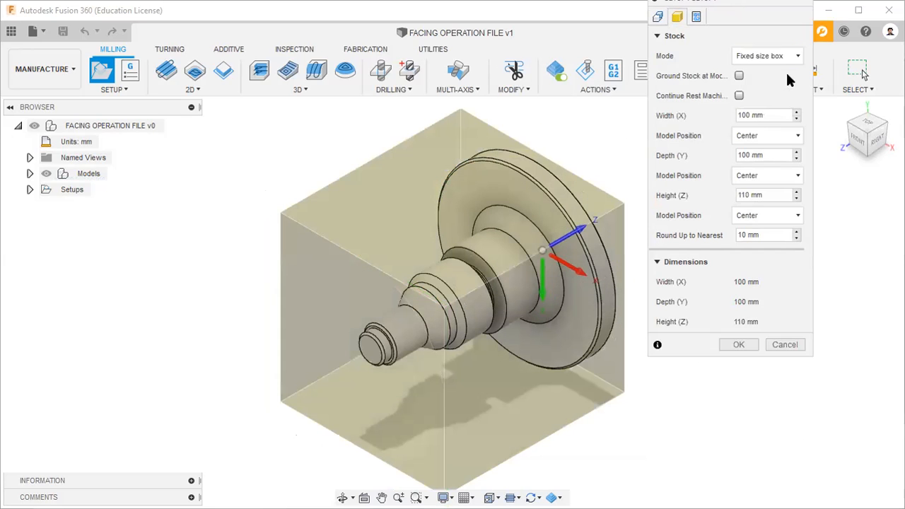
{"action": "left_click", "coordinate": [782, 56]}
{"action": "left_click", "coordinate": [781, 90]}
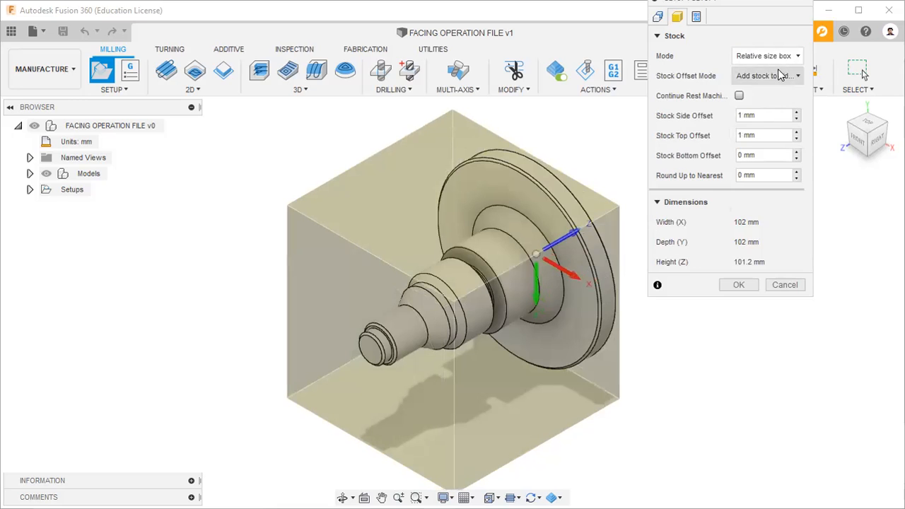
- Preview the stock as fixed and relative size cylinders, as fixed and relative size tubes, and in From solid mode
{"action": "left_click", "coordinate": [777, 56]}
{"action": "left_click", "coordinate": [785, 103]}
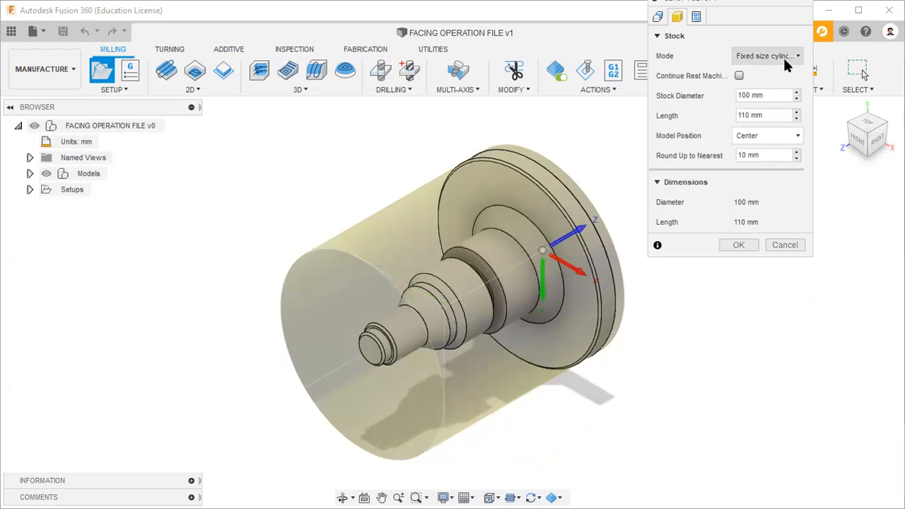
{"action": "left_click", "coordinate": [778, 56]}
{"action": "left_click", "coordinate": [784, 117]}
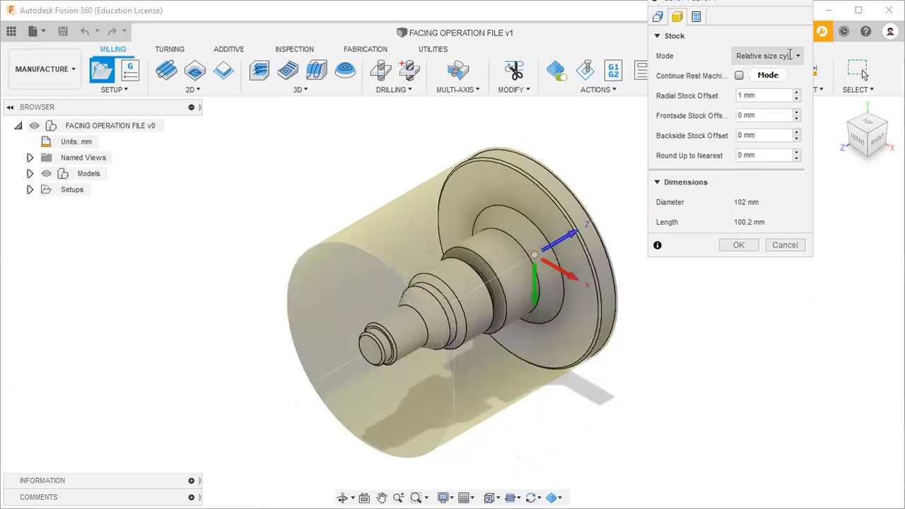
{"action": "left_click", "coordinate": [778, 56]}
{"action": "left_click", "coordinate": [786, 134]}
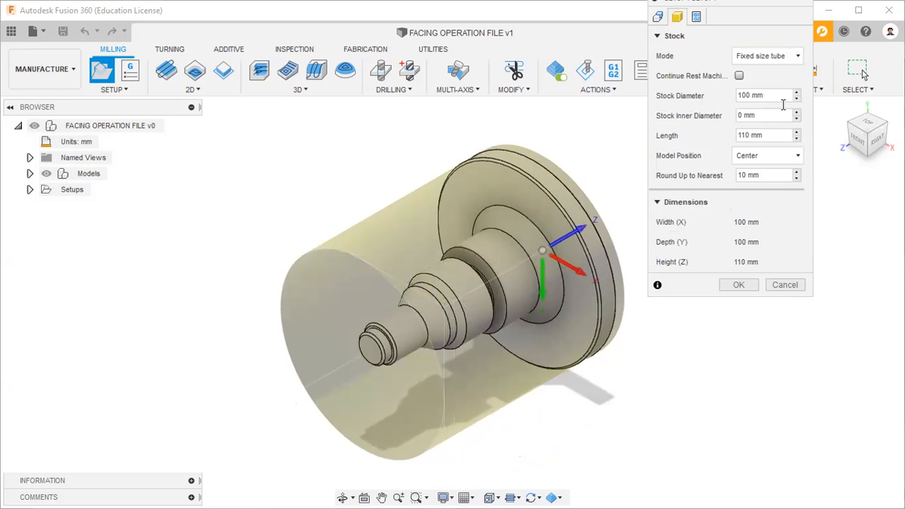
{"action": "left_click", "coordinate": [784, 56]}
{"action": "left_click", "coordinate": [778, 147]}
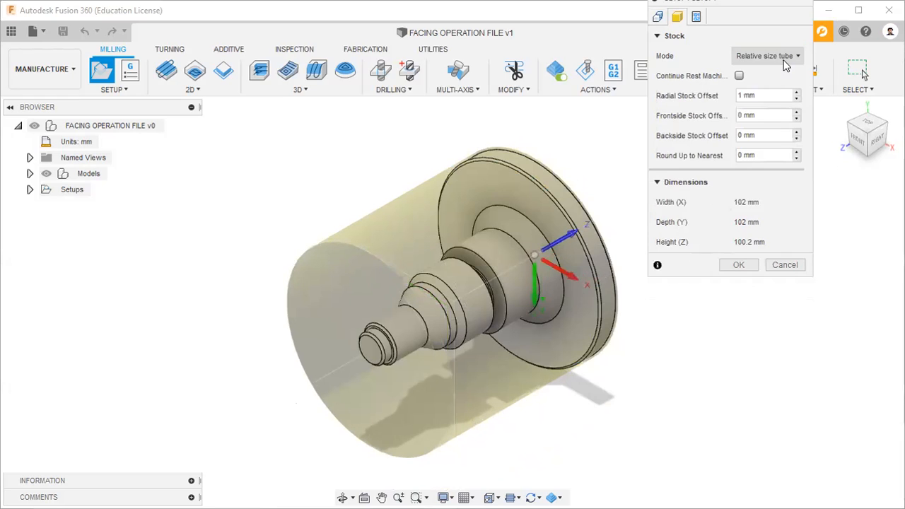
{"action": "left_click", "coordinate": [778, 56]}
{"action": "left_click", "coordinate": [781, 162]}
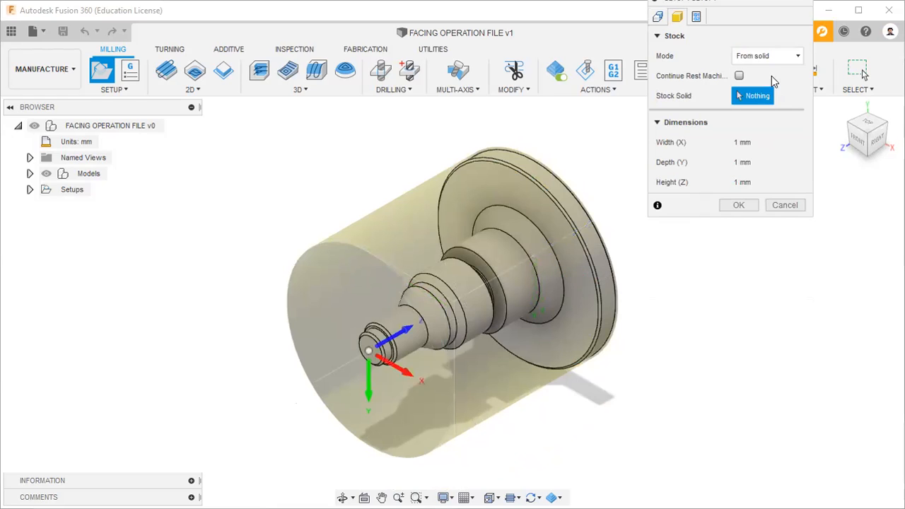
- Define the stock as a relative size cylinder with a radial stock offset of 2 mm
{"action": "left_click", "coordinate": [776, 61]}
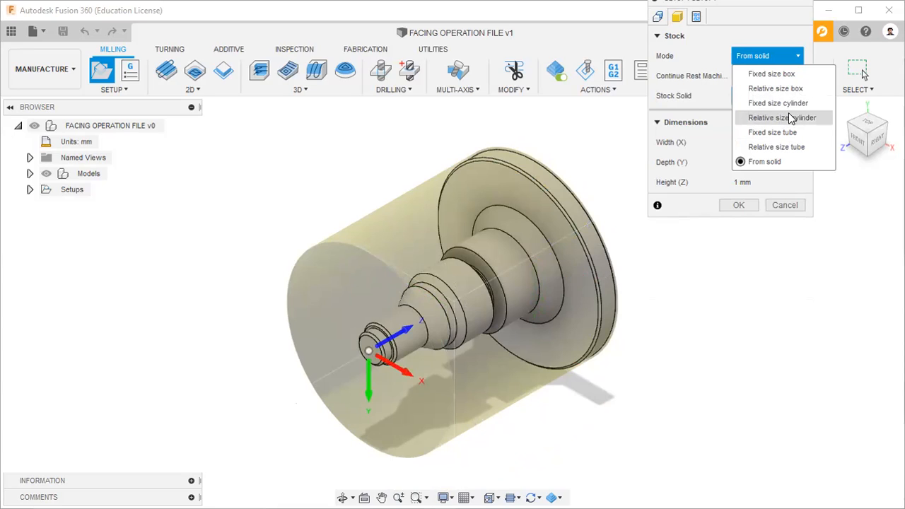
{"action": "left_click", "coordinate": [789, 119]}
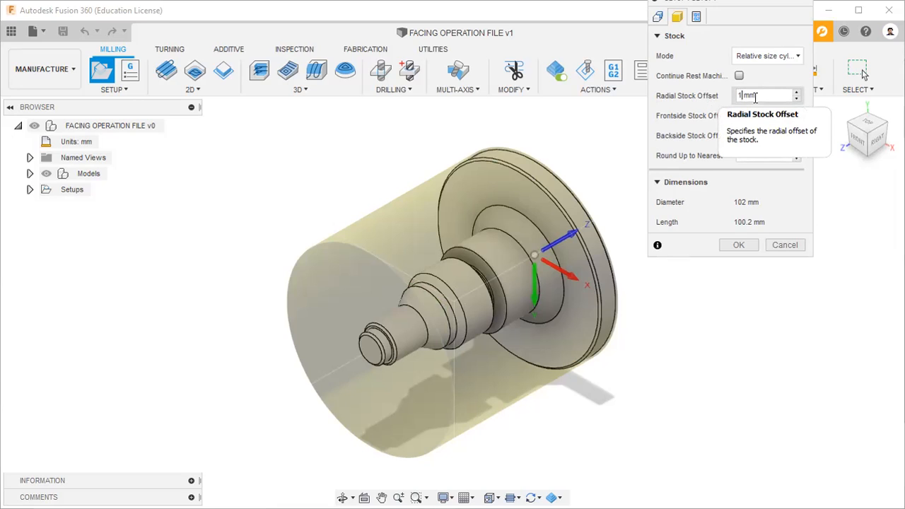
{"action": "left_click", "coordinate": [857, 140]}
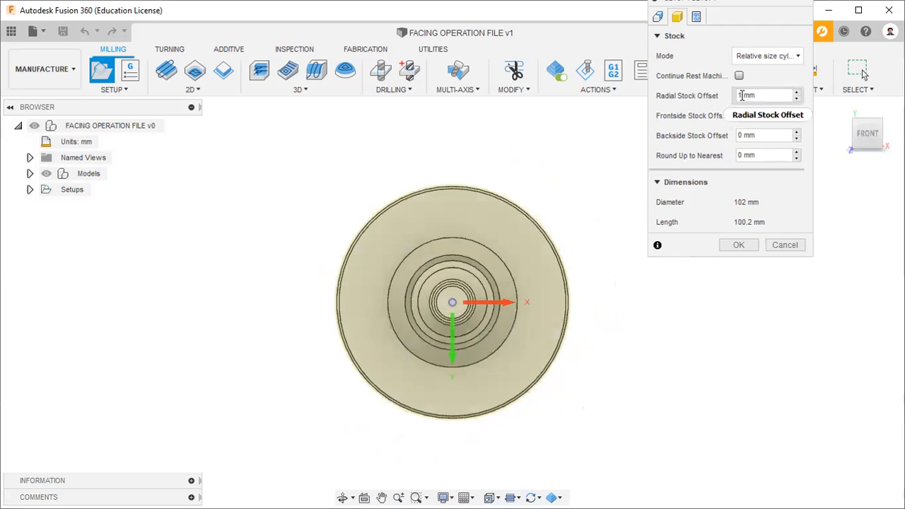
{"action": "left_click_drag", "start_coordinate": [742, 95], "coordinate": [736, 95]}
{"action": "type", "text": "10"}
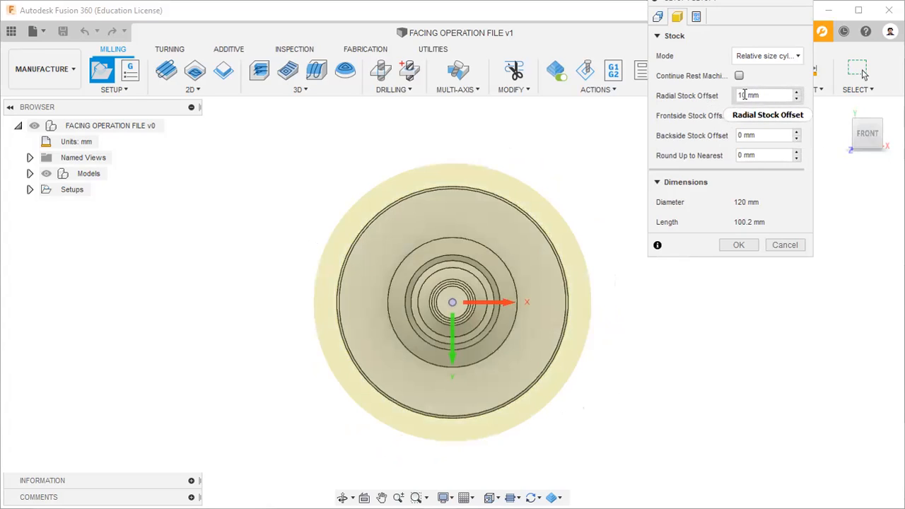
{"action": "left_click_drag", "start_coordinate": [748, 95], "coordinate": [724, 101]}
{"action": "type", "text": "2"}
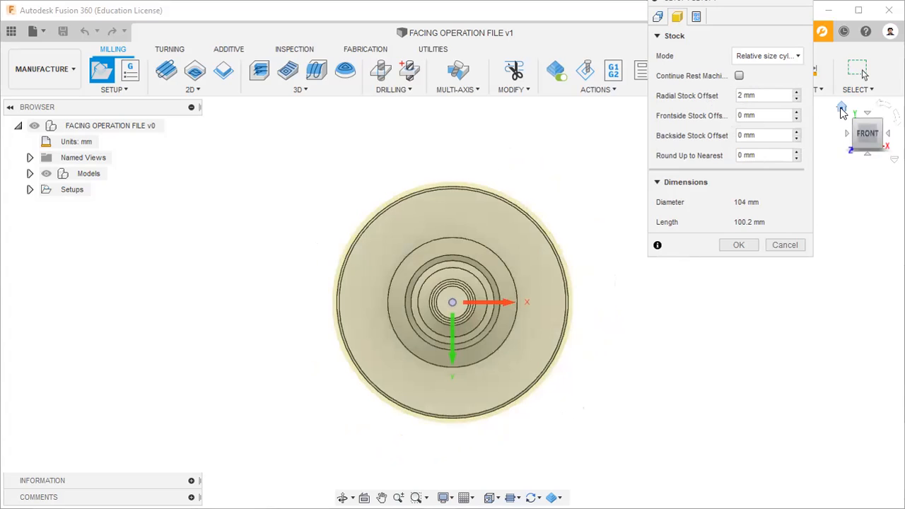
- Try a frontside stock offset of 10 mm in the top view and reset it to 0 mm
{"action": "left_click", "coordinate": [844, 111]}
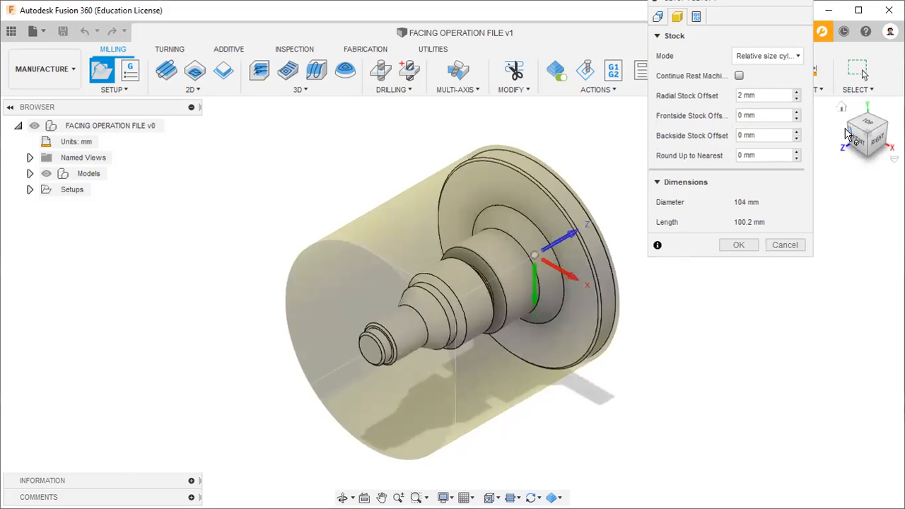
{"action": "left_click", "coordinate": [867, 123]}
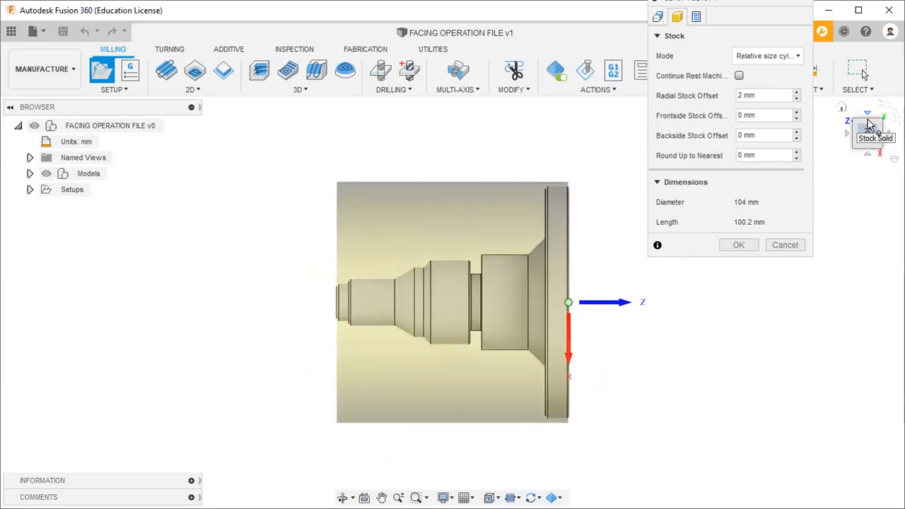
{"action": "left_click", "coordinate": [760, 122]}
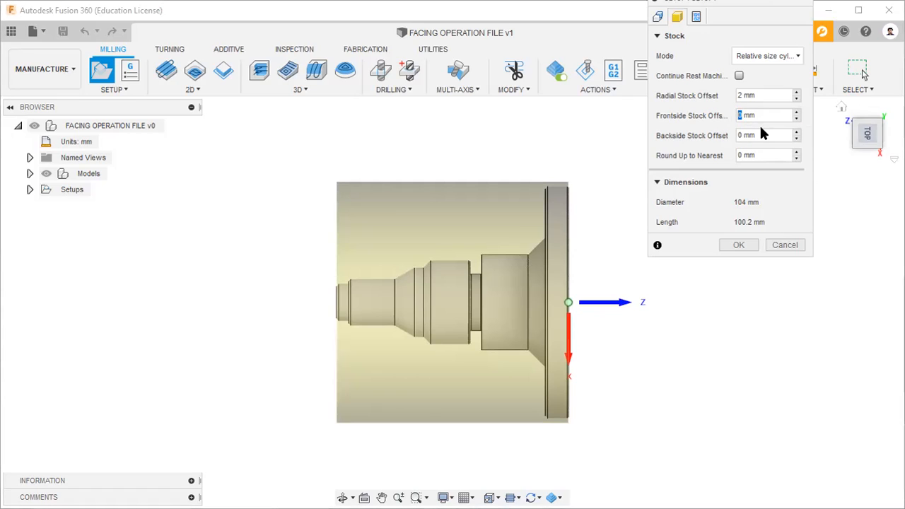
{"action": "type", "text": "0"}
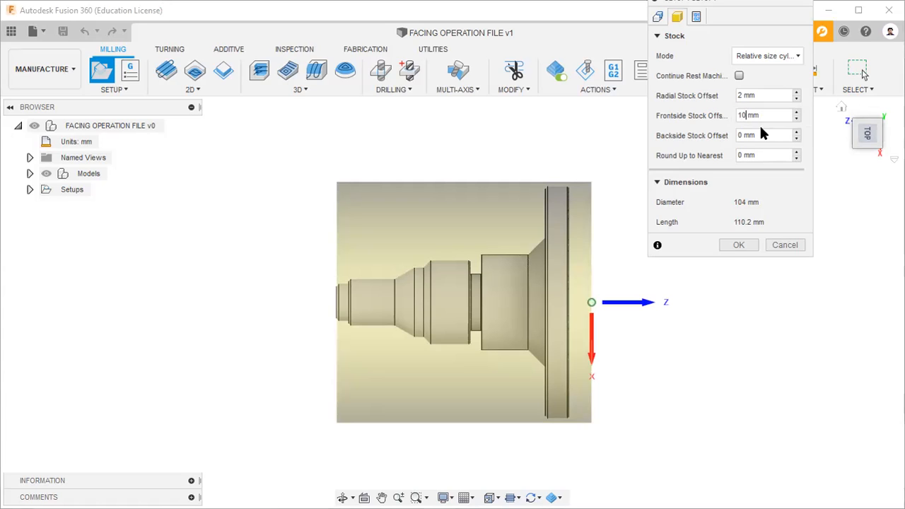
{"action": "double_click", "coordinate": [741, 114]}
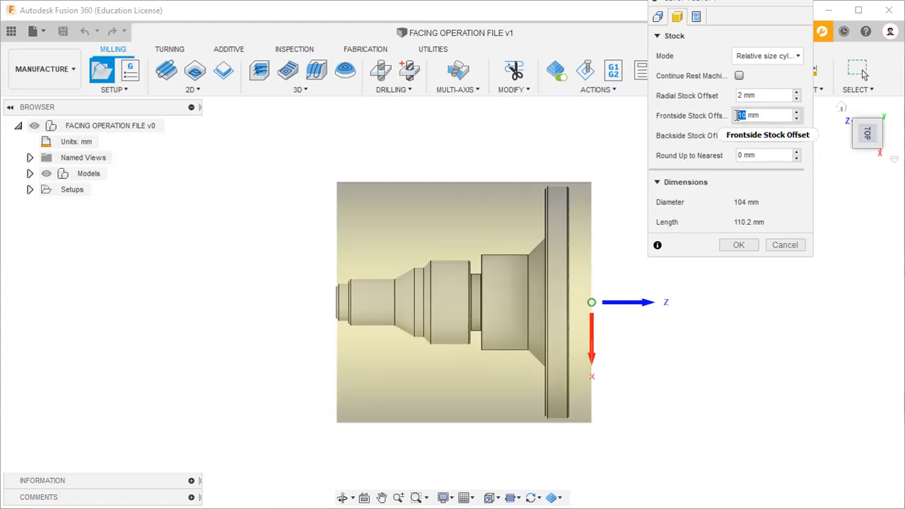
{"action": "type", "text": "0"}
- Replace the face that defines the work coordinate system's Z axis with the model origin's Z axis, keeping the Z axis/plane & X point orientation
{"action": "left_click", "coordinate": [658, 16]}
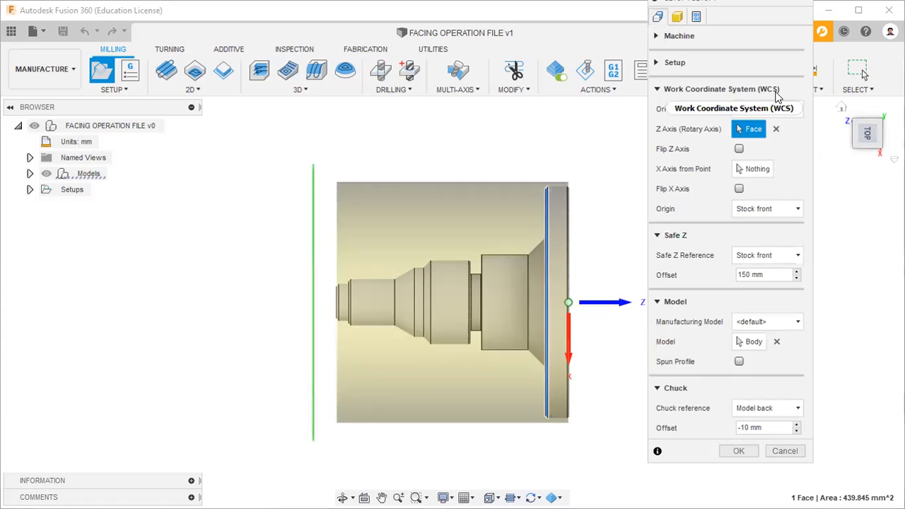
{"action": "left_click", "coordinate": [839, 110]}
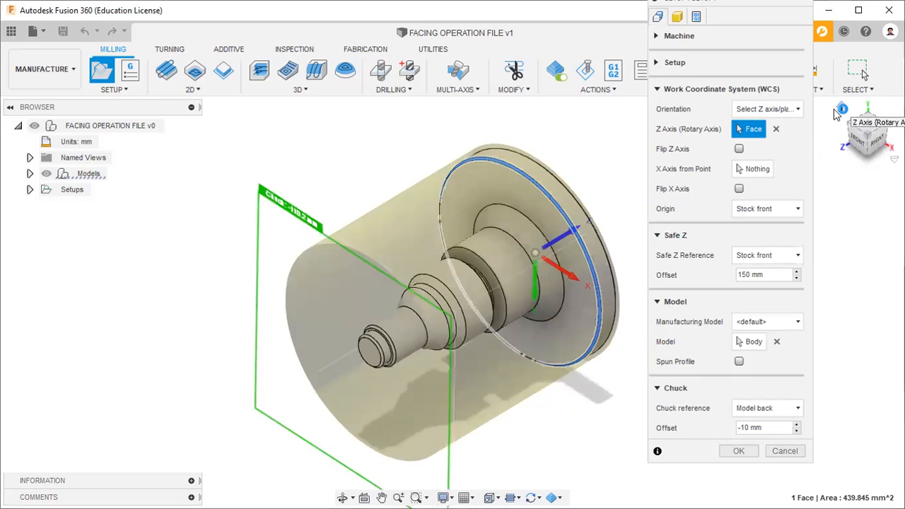
{"action": "left_click", "coordinate": [788, 110]}
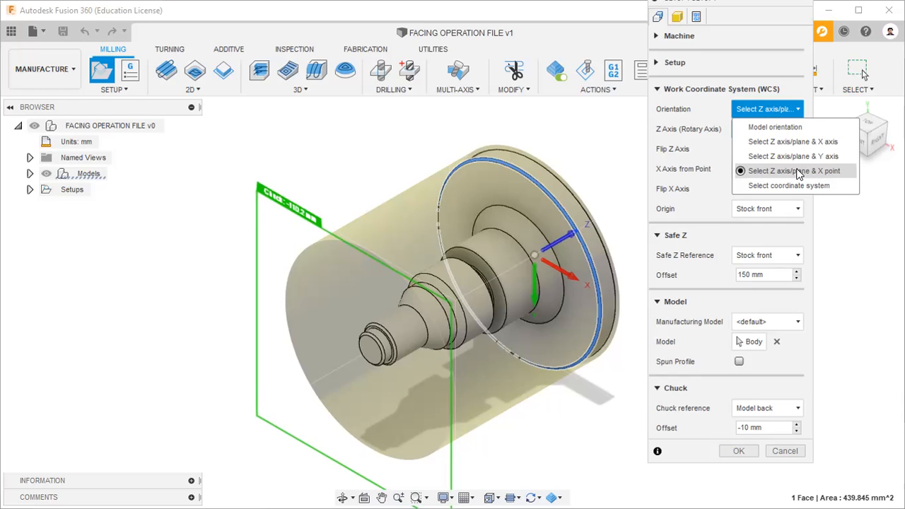
{"action": "left_click", "coordinate": [798, 170]}
{"action": "left_click", "coordinate": [777, 129]}
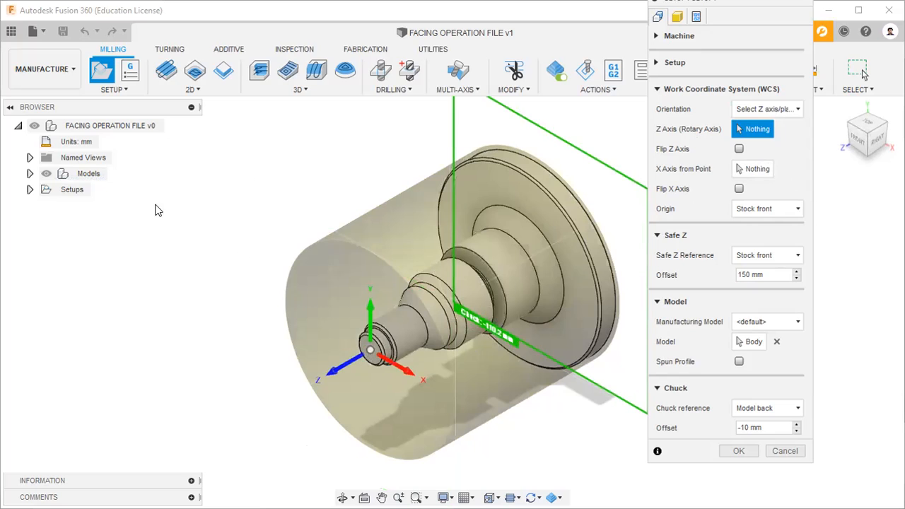
{"action": "left_click", "coordinate": [30, 174]}
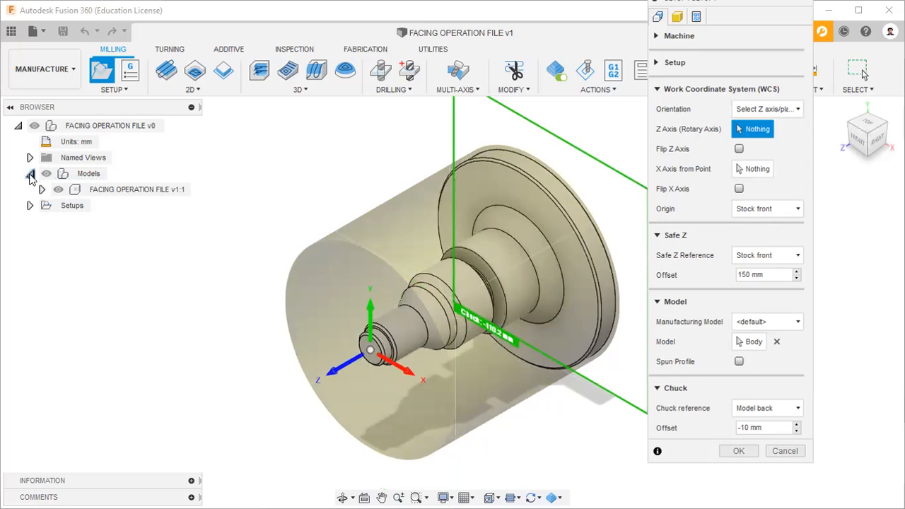
{"action": "left_click", "coordinate": [43, 190]}
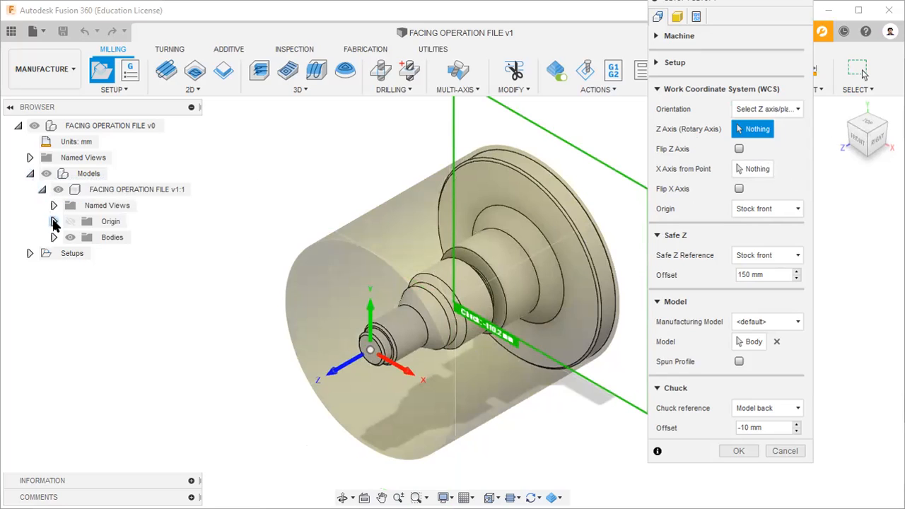
{"action": "left_click", "coordinate": [54, 221]}
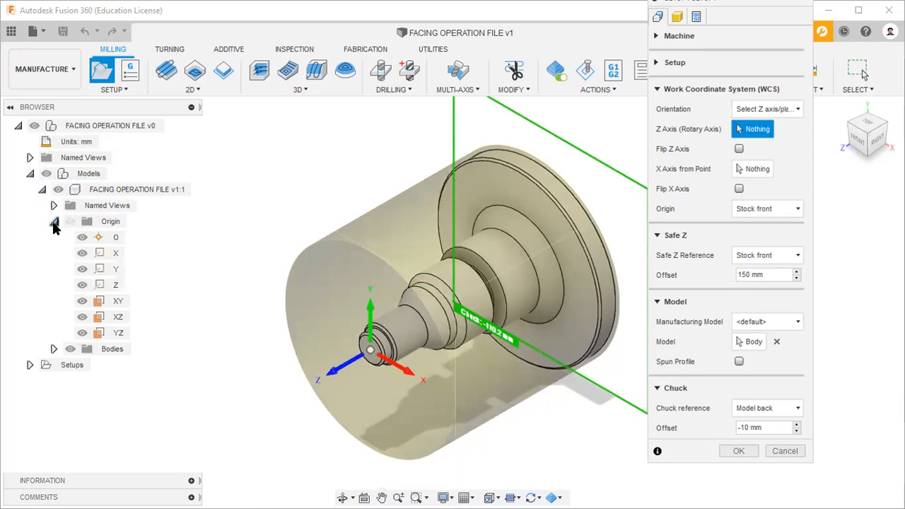
{"action": "left_click", "coordinate": [117, 287]}
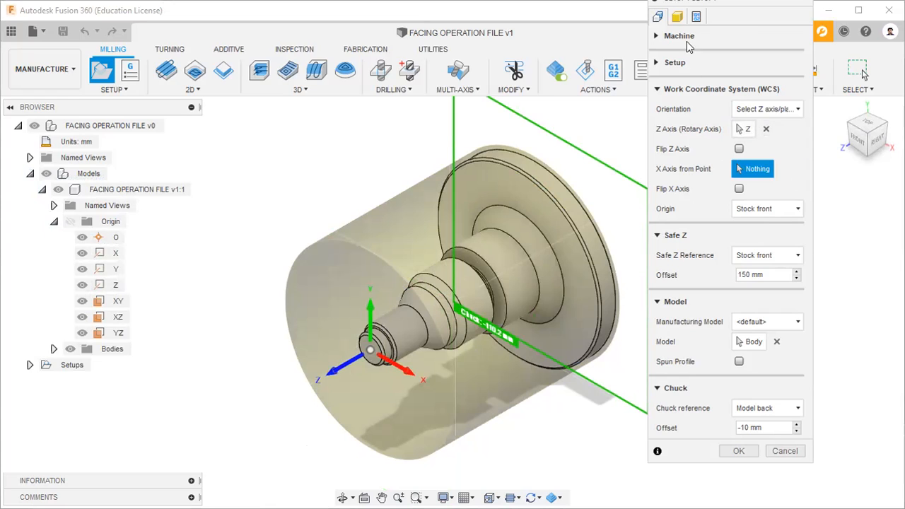
- Set the frontside stock offset to 2 mm and the backside stock offset to 12 mm
{"action": "left_click", "coordinate": [678, 18]}
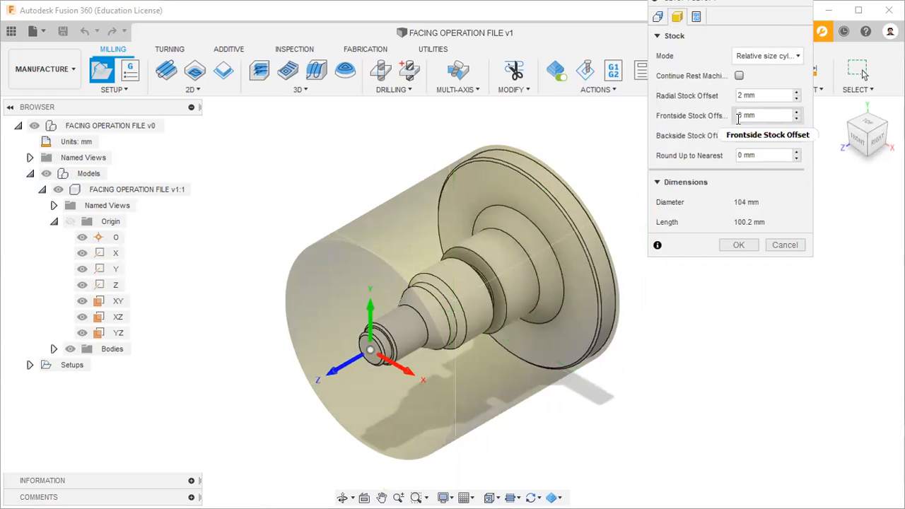
{"action": "double_click", "coordinate": [739, 116]}
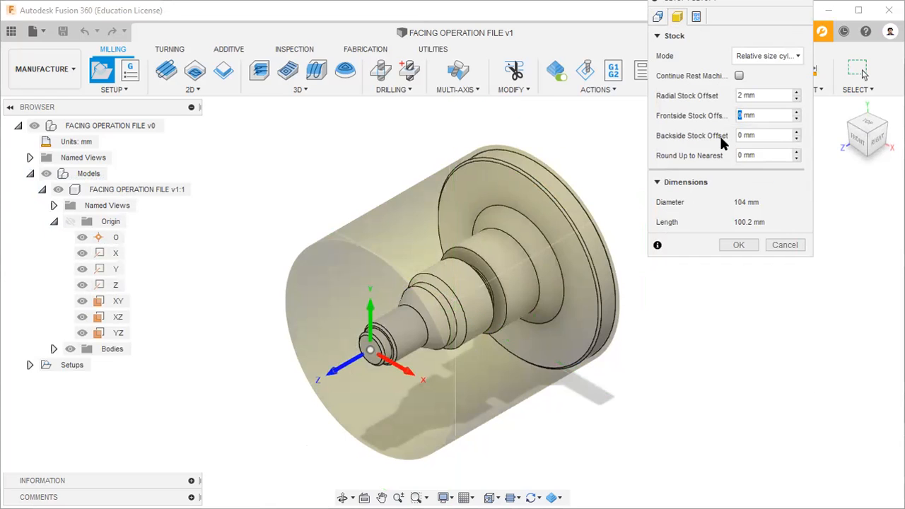
{"action": "left_click", "coordinate": [869, 126]}
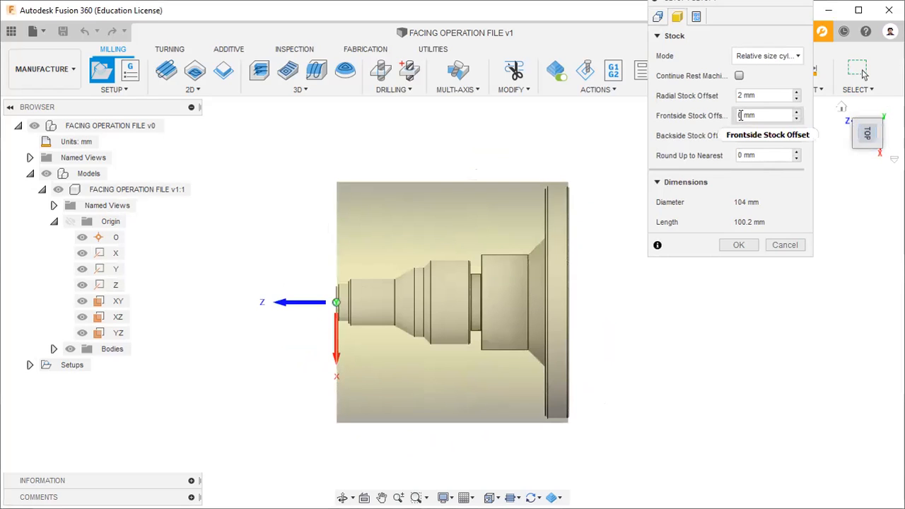
{"action": "left_click_drag", "start_coordinate": [741, 116], "coordinate": [736, 115]}
{"action": "type", "text": "10"}
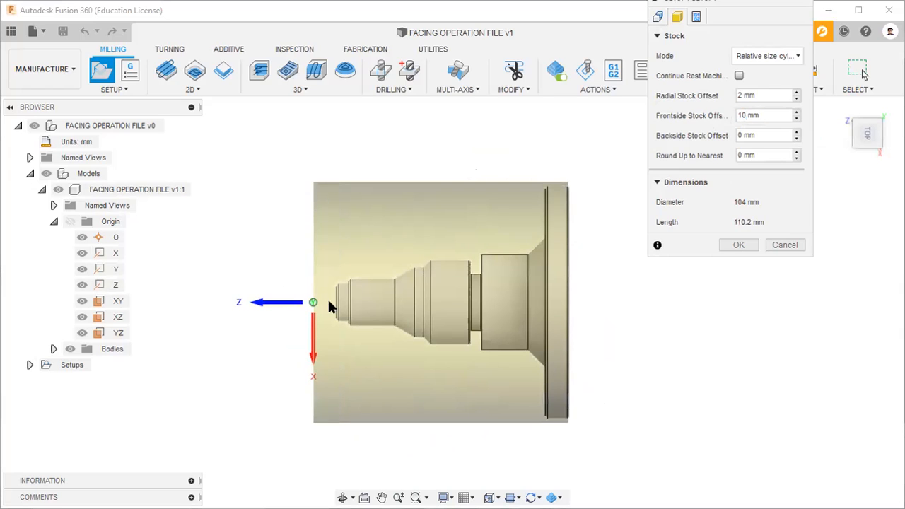
{"action": "double_click", "coordinate": [742, 115]}
{"action": "type", "text": "2"}
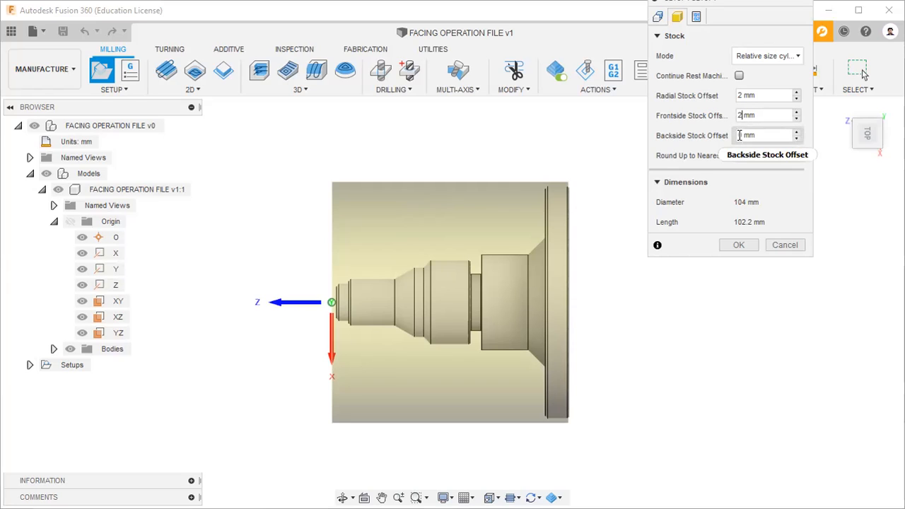
{"action": "double_click", "coordinate": [742, 135]}
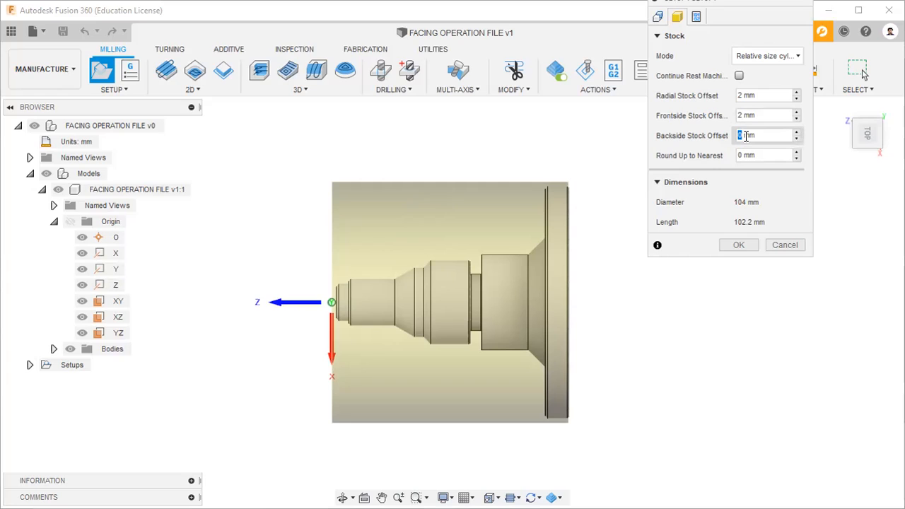
{"action": "type", "text": "12"}
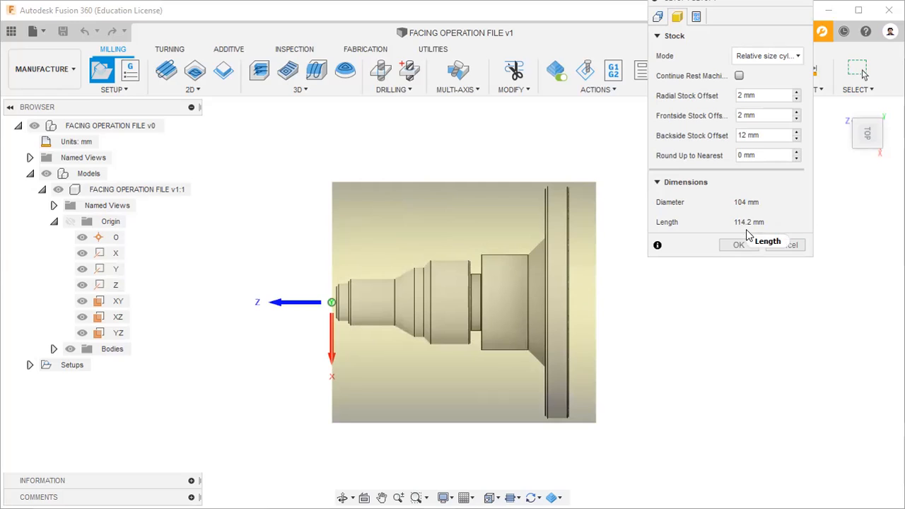
- Round the stock size up to the nearest 5 mm, comparing the stock dimensions with rounding at 0 mm
{"action": "left_click", "coordinate": [741, 155]}
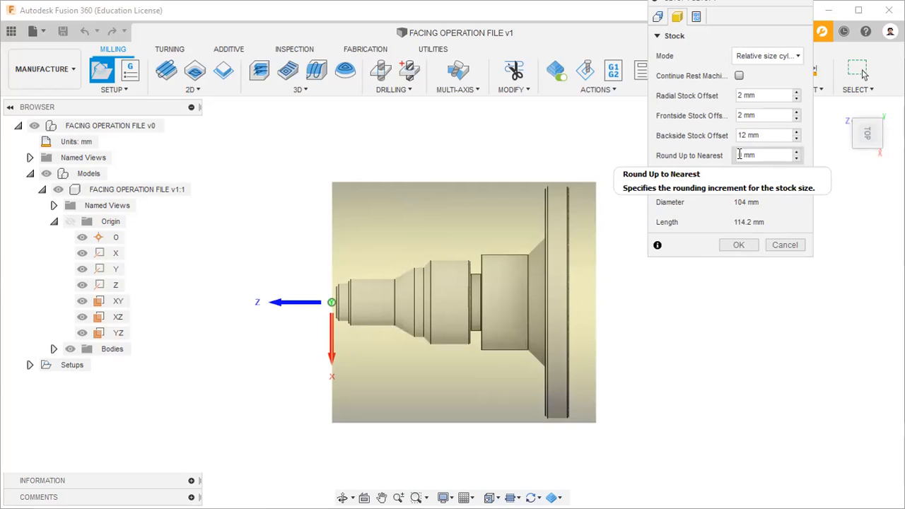
{"action": "double_click", "coordinate": [739, 155]}
{"action": "type", "text": "5"}
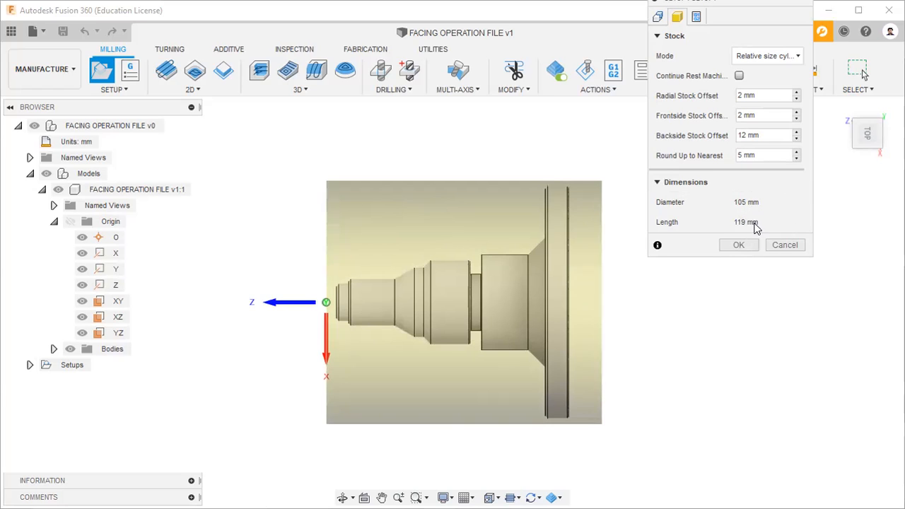
{"action": "double_click", "coordinate": [736, 156]}
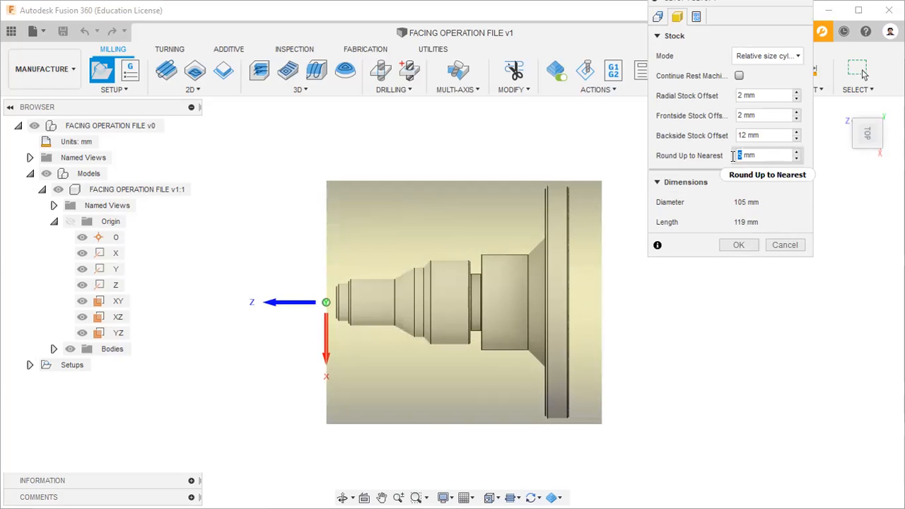
{"action": "type", "text": "0"}
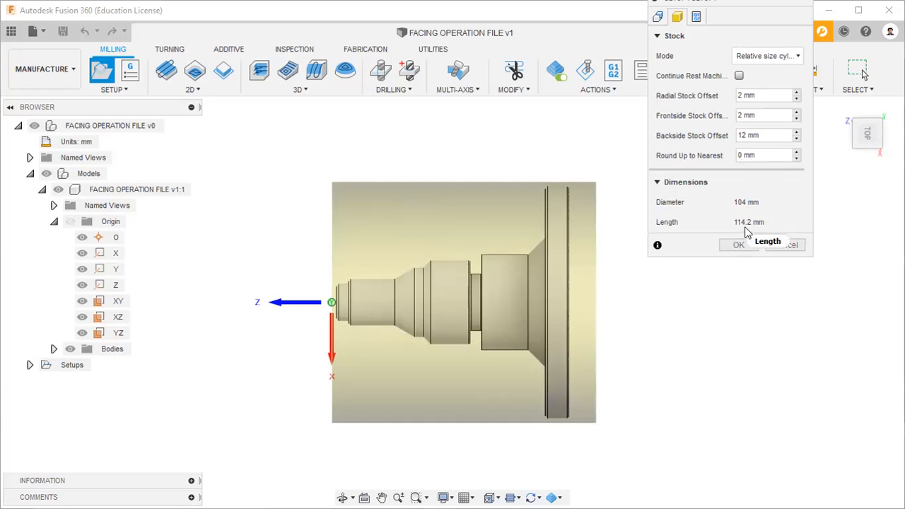
{"action": "left_click_drag", "start_coordinate": [743, 155], "coordinate": [734, 155]}
{"action": "type", "text": "5"}
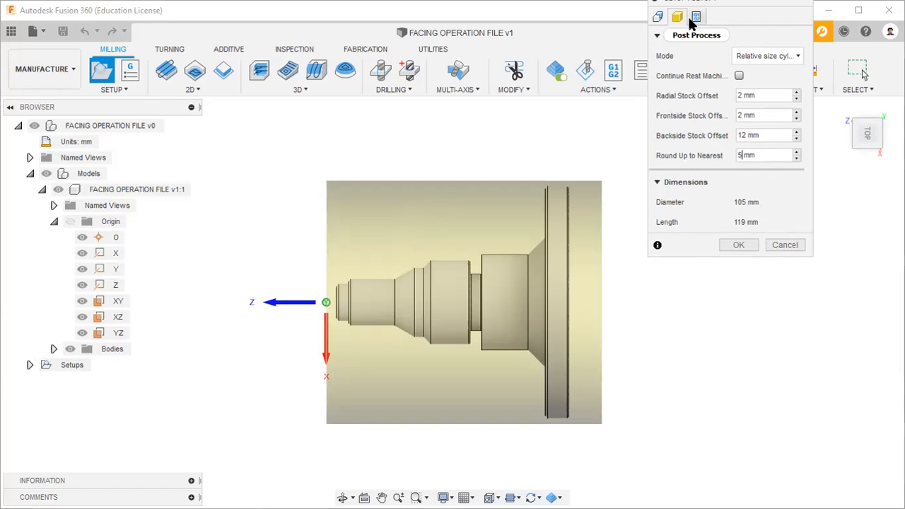
{"action": "left_click", "coordinate": [658, 17]}
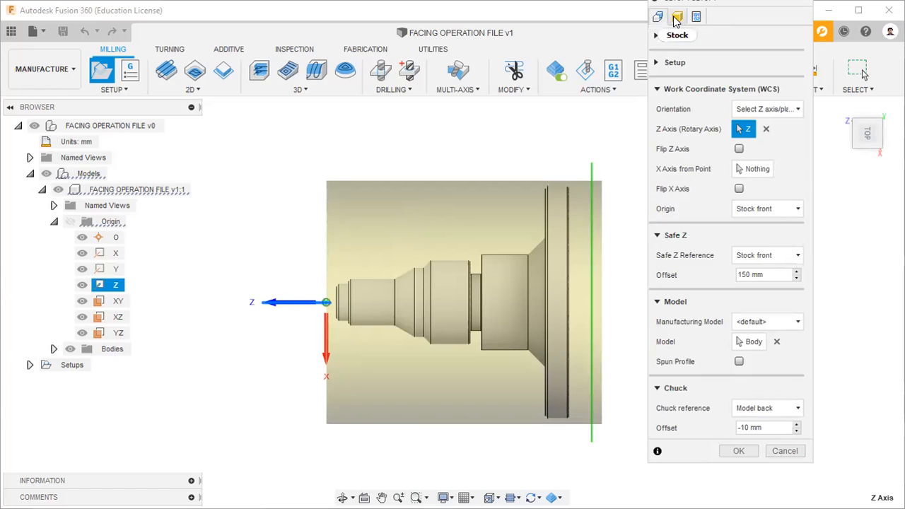
{"action": "left_click", "coordinate": [677, 20]}
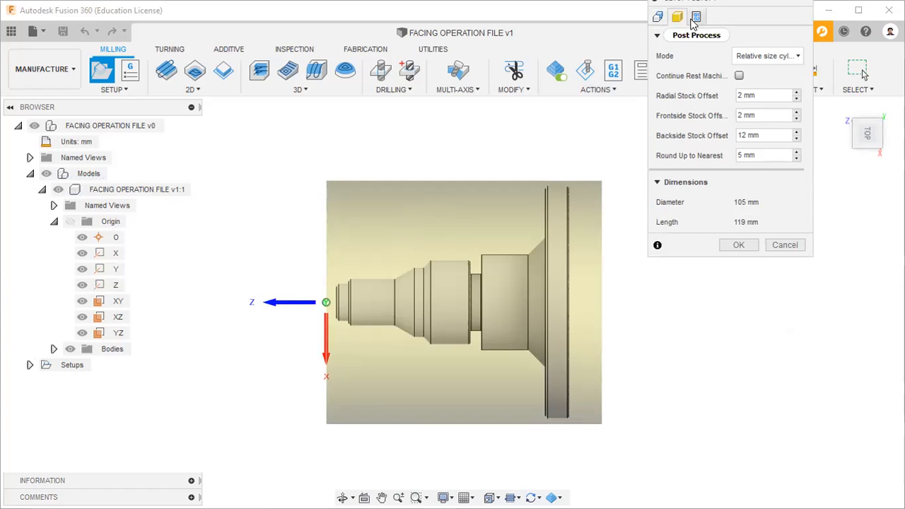
- Set the setup's post-process program name/number to 1500
{"action": "left_click", "coordinate": [696, 17]}
{"action": "left_click_drag", "start_coordinate": [734, 2], "coordinate": [738, 33]}
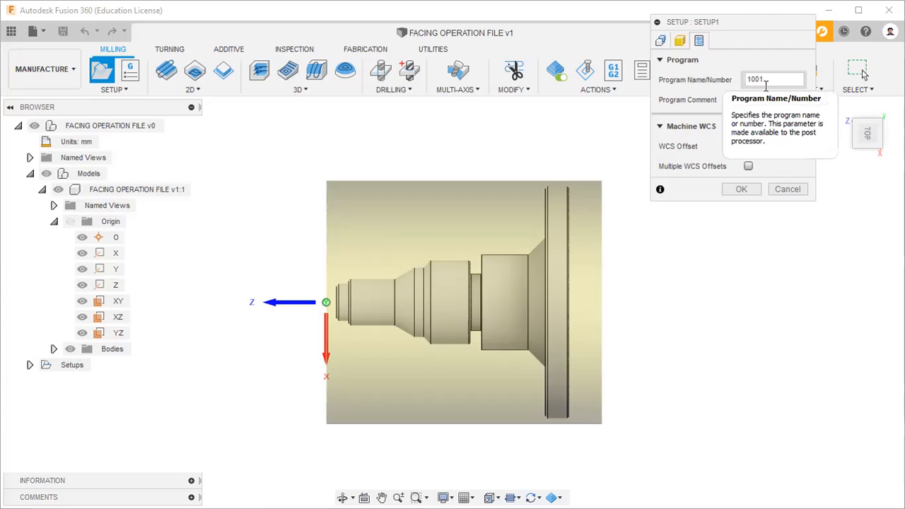
{"action": "double_click", "coordinate": [769, 84]}
{"action": "type", "text": "15"}
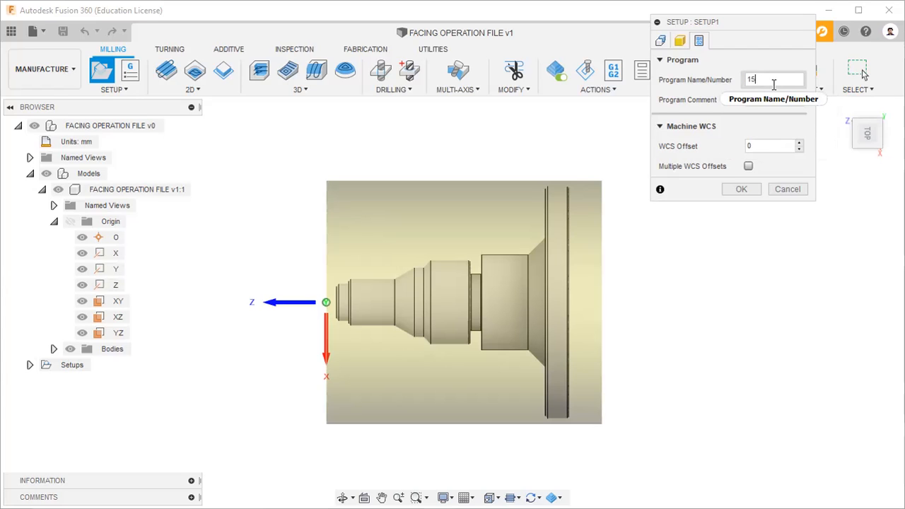
{"action": "type", "text": "00"}
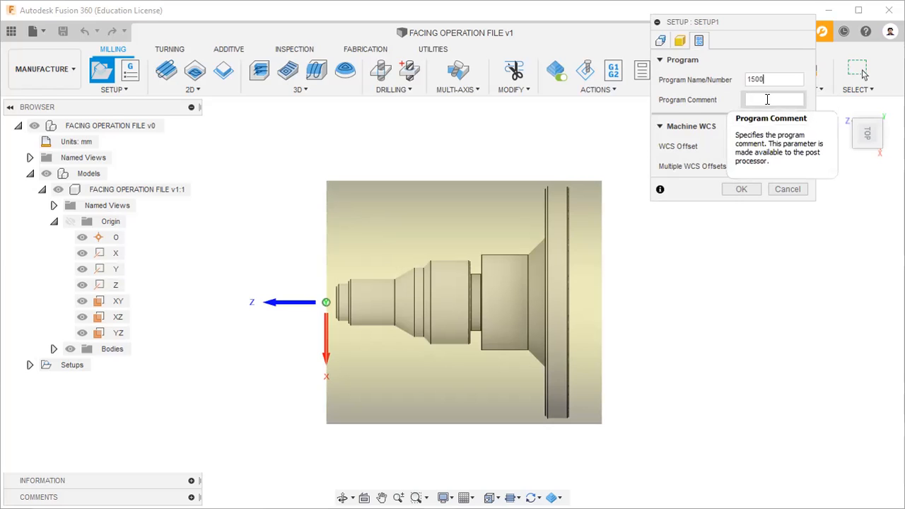
- Enter FACING OPERATION as the setup's program comment and set the WCS offset to 1
{"action": "left_click", "coordinate": [770, 100]}
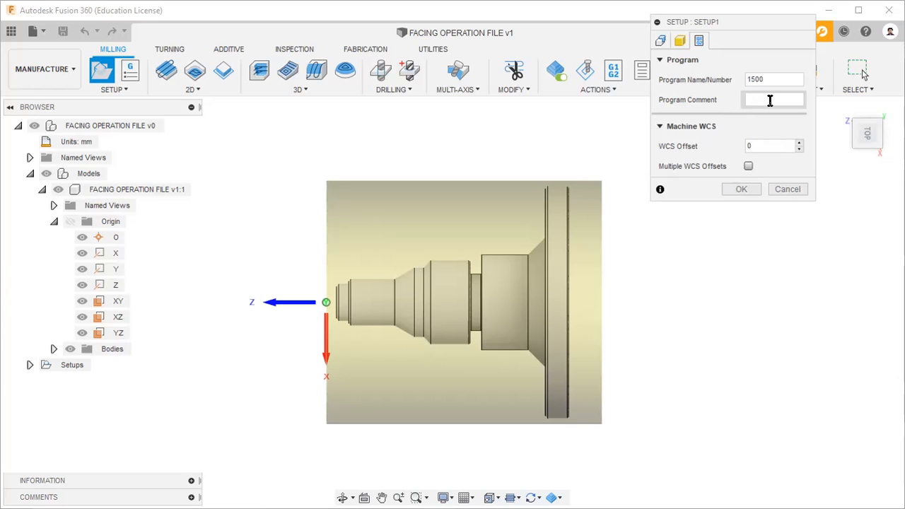
{"action": "type", "text": "FACI"}
{"action": "type", "text": "NG"}
{"action": "type", "text": " OPERA"}
{"action": "type", "text": "TION"}
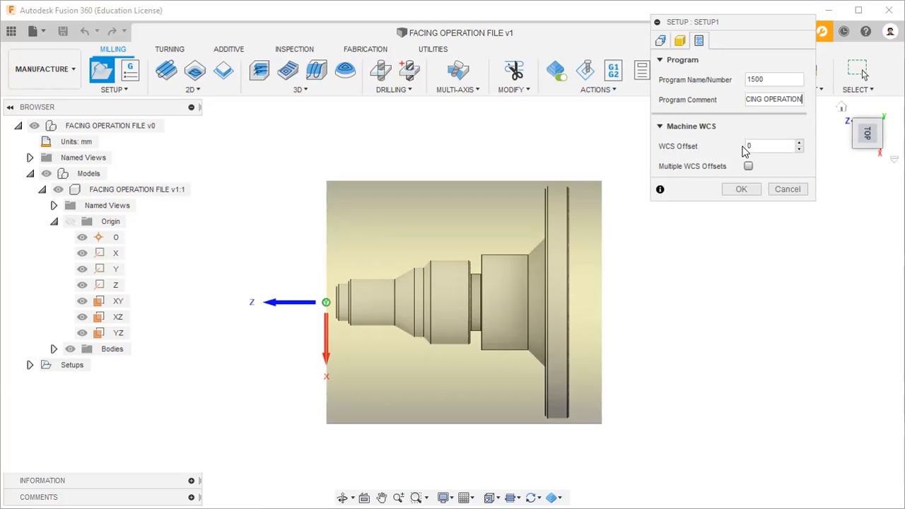
{"action": "left_click", "coordinate": [765, 145]}
{"action": "type", "text": "1"}
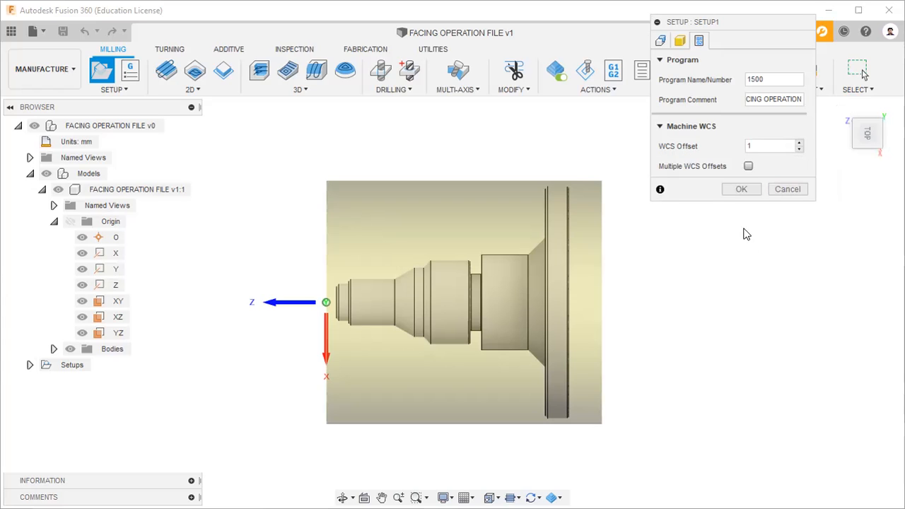
- Review the setup's operation type, stock and post-process settings and finish creating the setup
{"action": "left_click", "coordinate": [661, 42]}
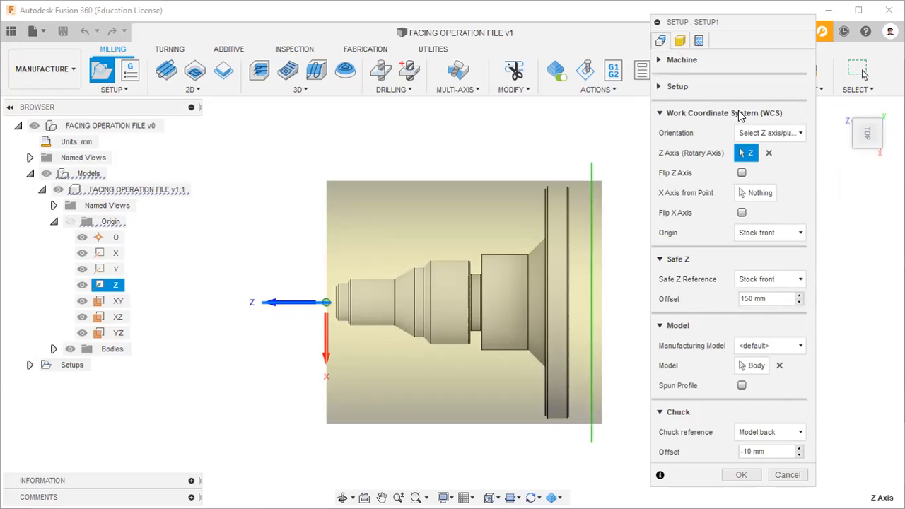
{"action": "left_click", "coordinate": [668, 88]}
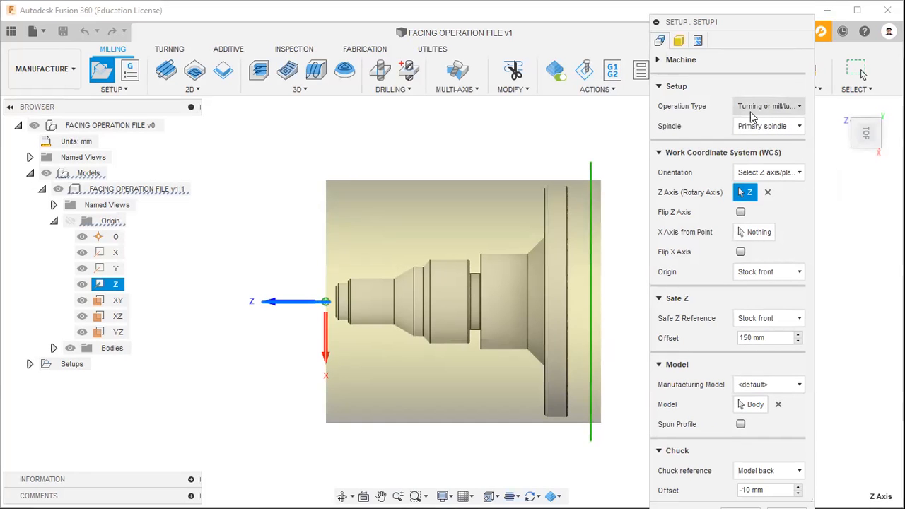
{"action": "left_click", "coordinate": [670, 87]}
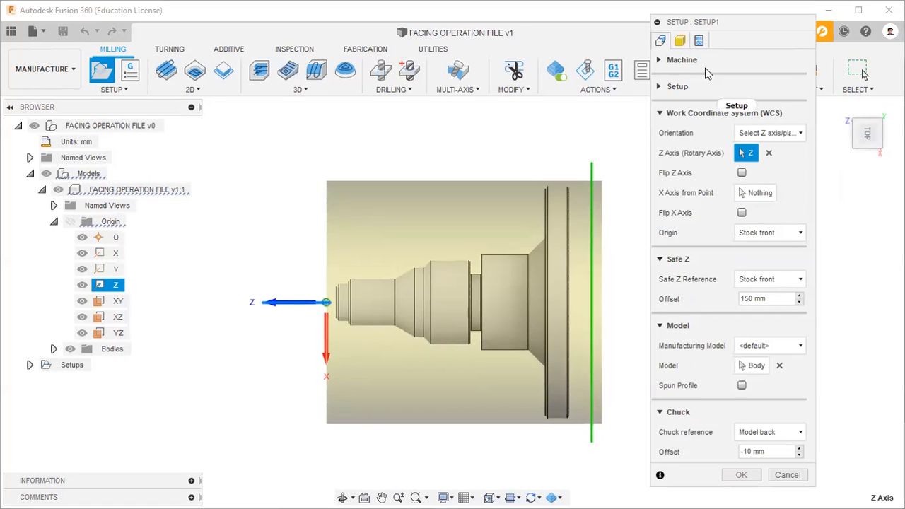
{"action": "left_click", "coordinate": [680, 41]}
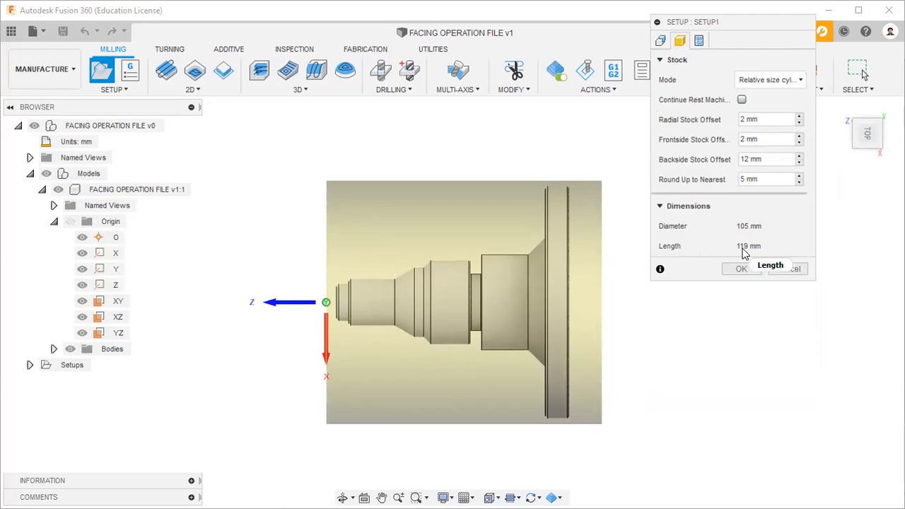
{"action": "left_click", "coordinate": [701, 41]}
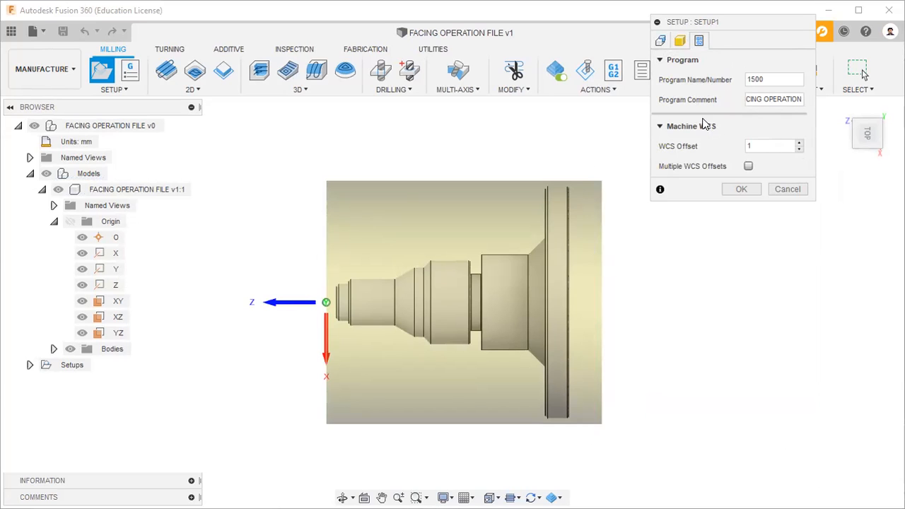
{"action": "left_click_drag", "start_coordinate": [729, 21], "coordinate": [730, 46]}
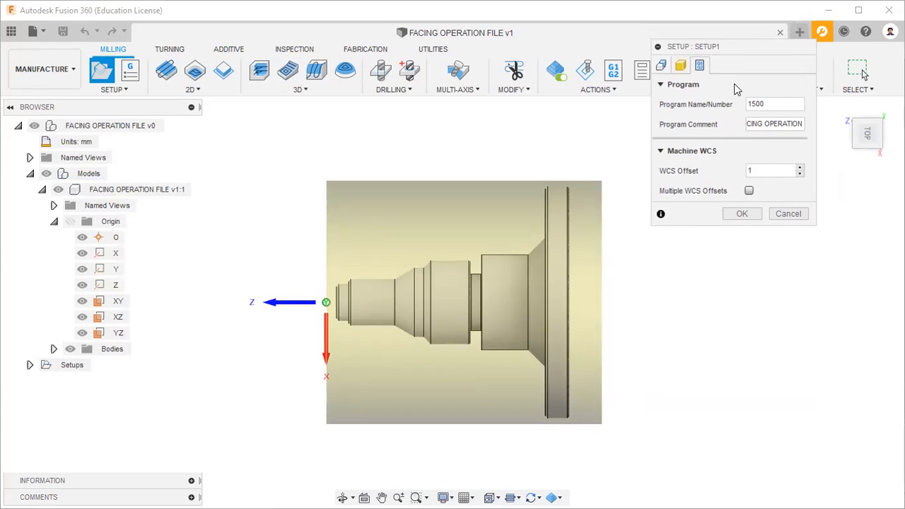
{"action": "left_click", "coordinate": [744, 215]}
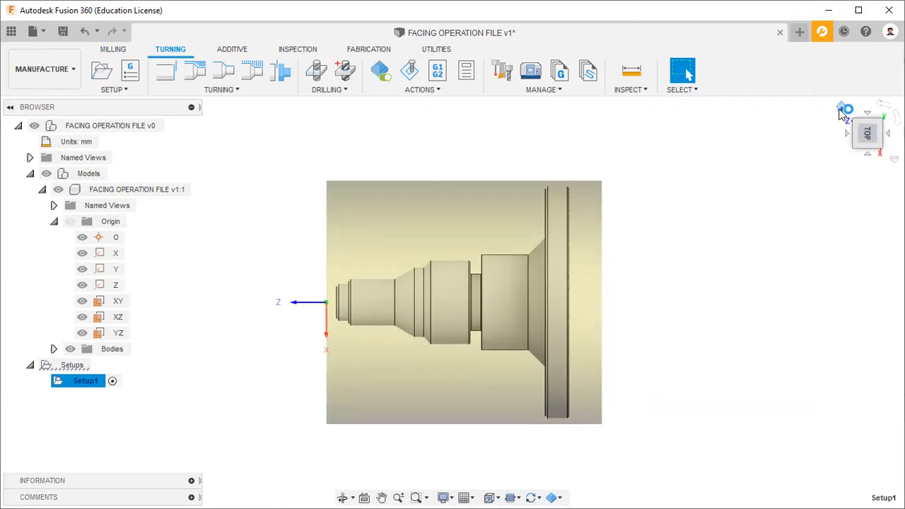
- Start a Turning Face operation in Setup1, with the part in the home view
{"action": "left_click", "coordinate": [841, 111]}
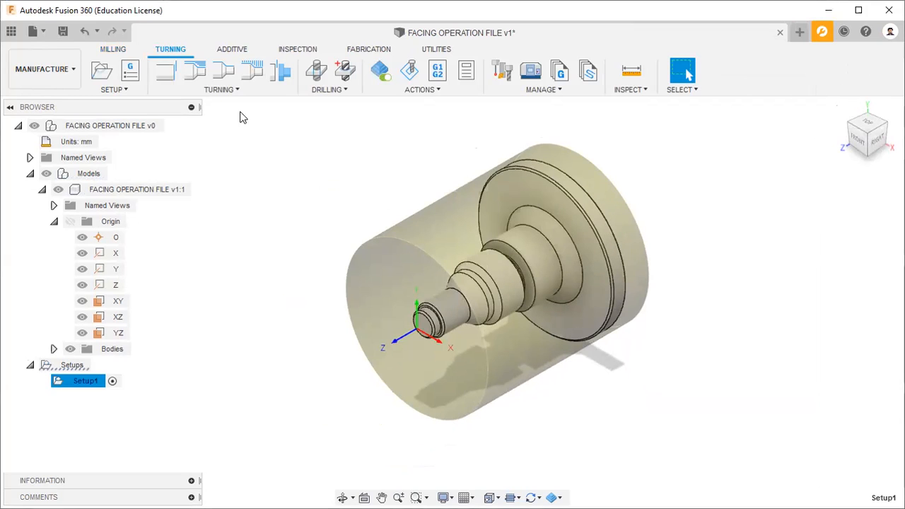
{"action": "left_click", "coordinate": [128, 93]}
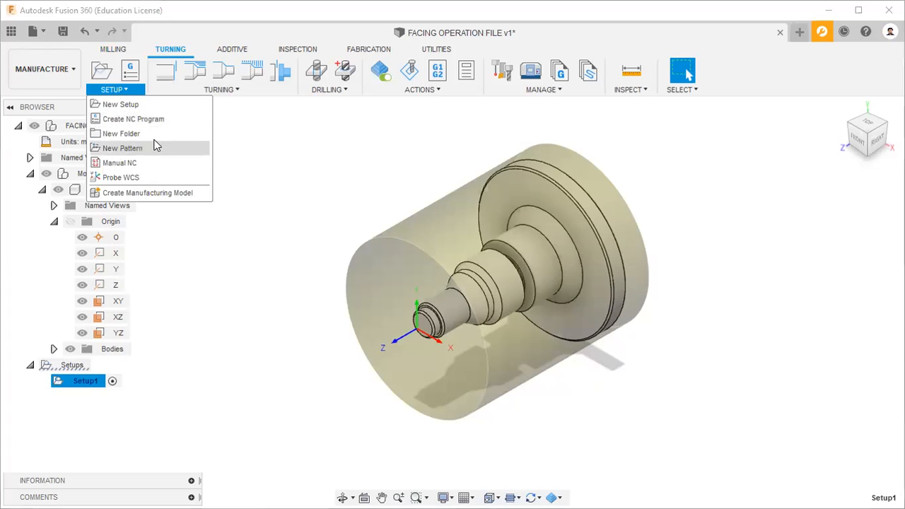
{"action": "left_click", "coordinate": [275, 161]}
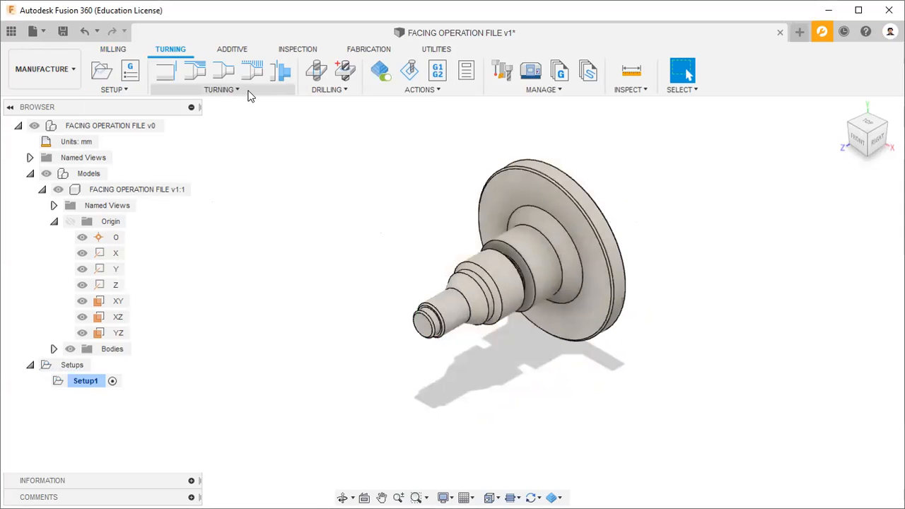
{"action": "left_click", "coordinate": [244, 89]}
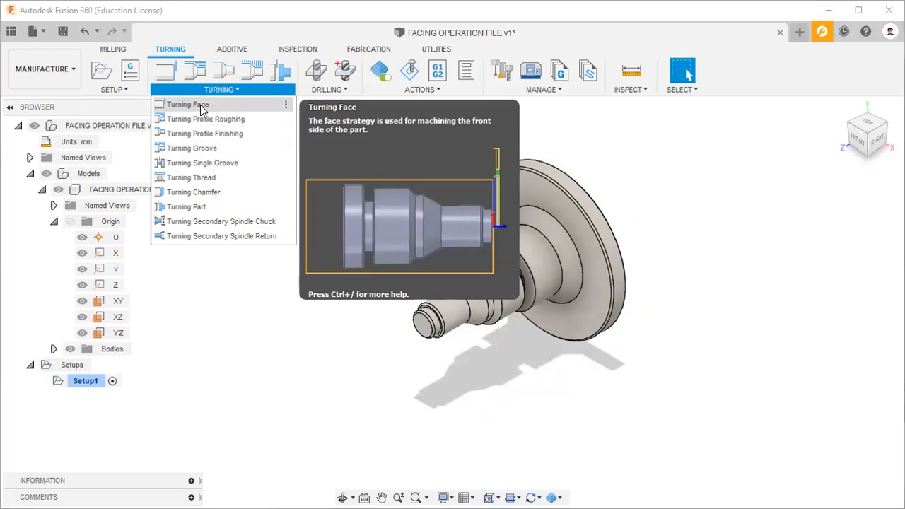
{"action": "left_click", "coordinate": [202, 105]}
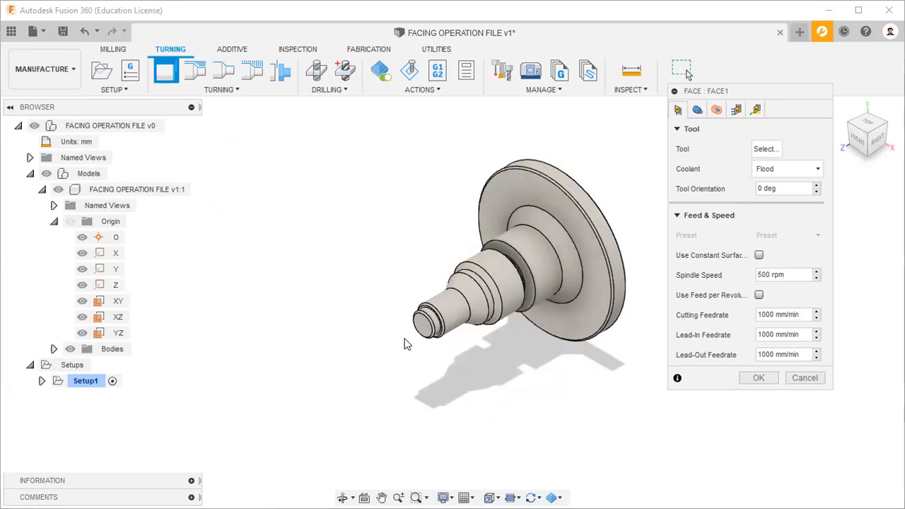
- Examine the part's front face and the facing operation's geometry, radii, passes and linking settings
{"action": "scroll", "coordinate": [431, 327], "scroll_direction": "up", "scroll_amount": 3}
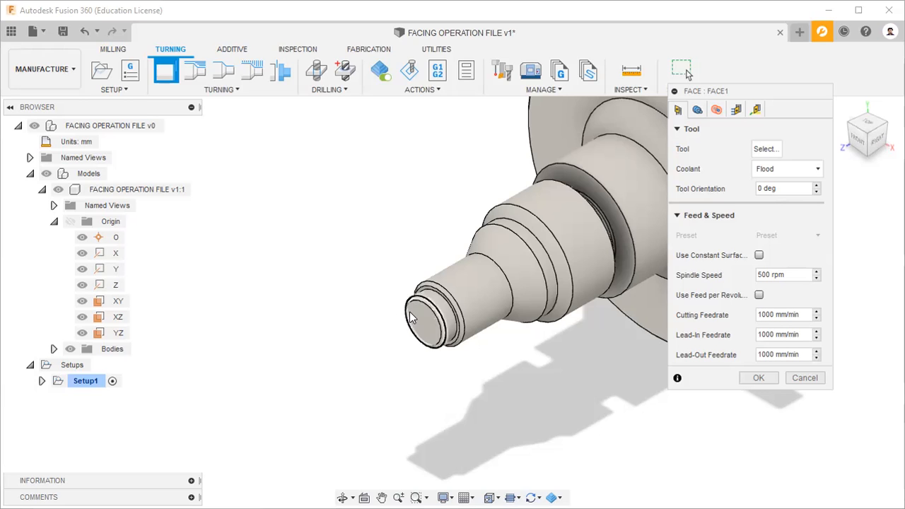
{"action": "middle_click_drag", "start_coordinate": [417, 342], "coordinate": [354, 322], "text": "shift"}
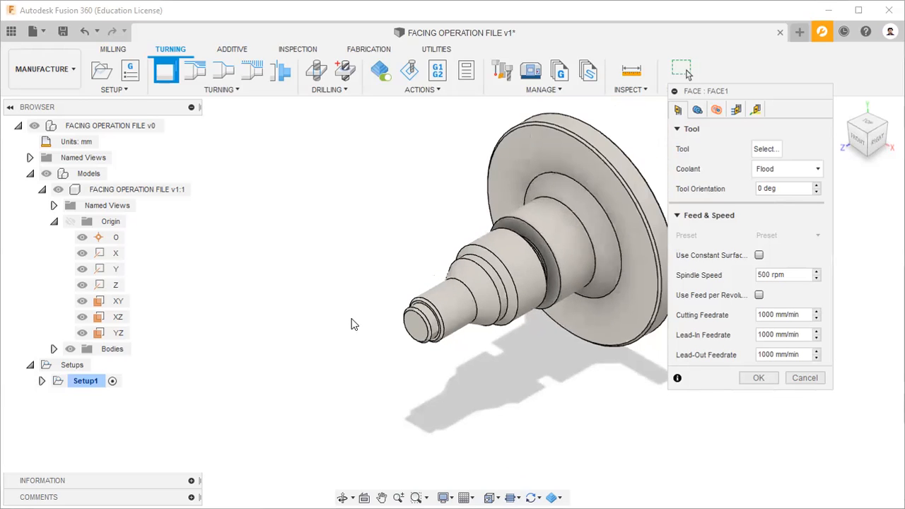
{"action": "scroll", "coordinate": [352, 319], "scroll_direction": "down", "scroll_amount": 1}
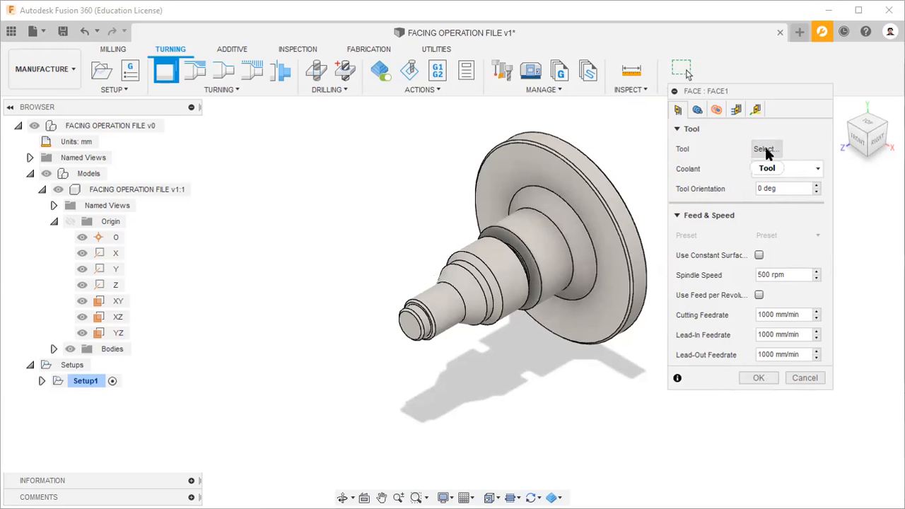
{"action": "left_click_drag", "start_coordinate": [705, 93], "coordinate": [693, 72]}
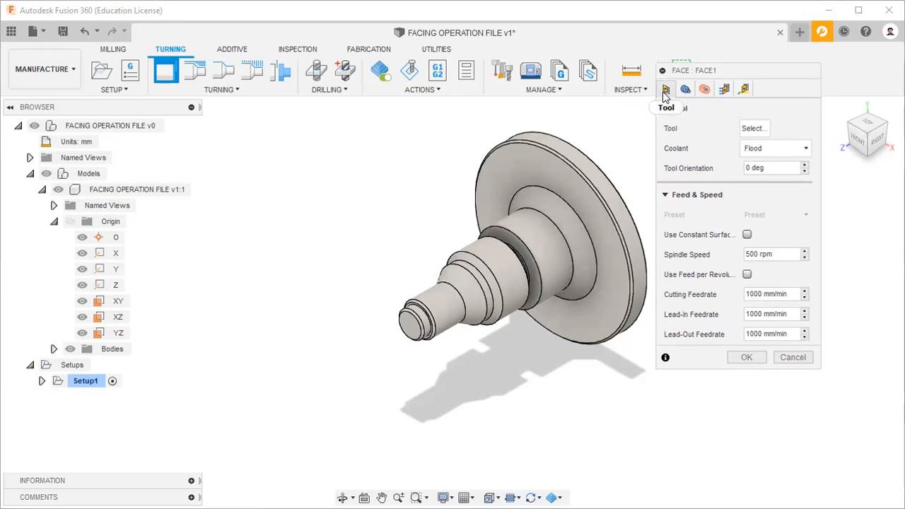
{"action": "left_click", "coordinate": [685, 90]}
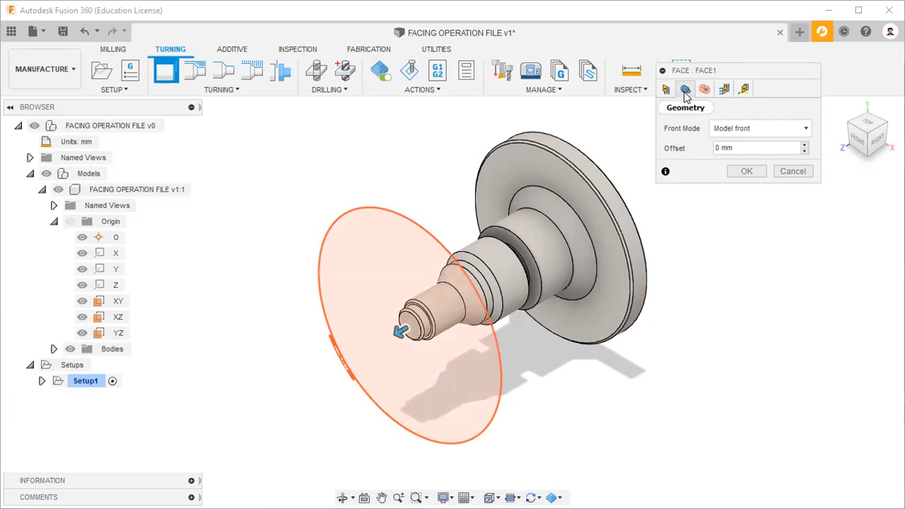
{"action": "left_click", "coordinate": [705, 90]}
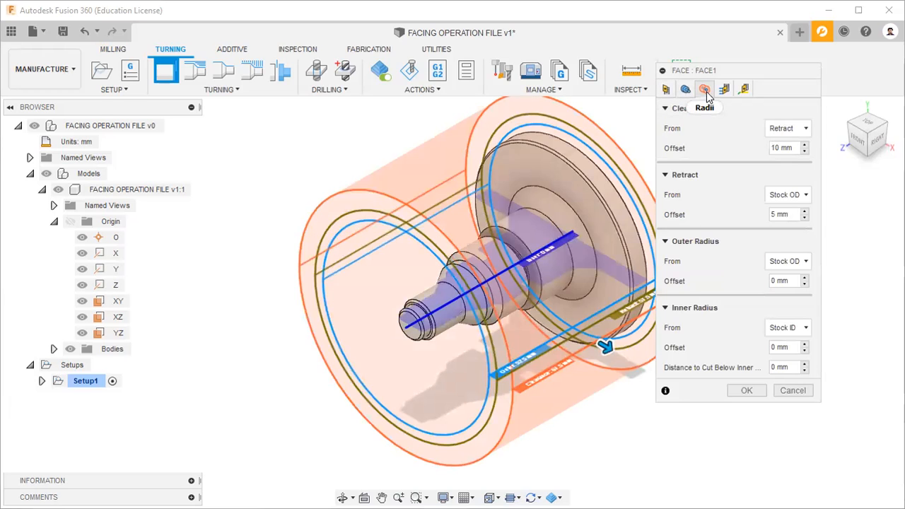
{"action": "left_click", "coordinate": [723, 91]}
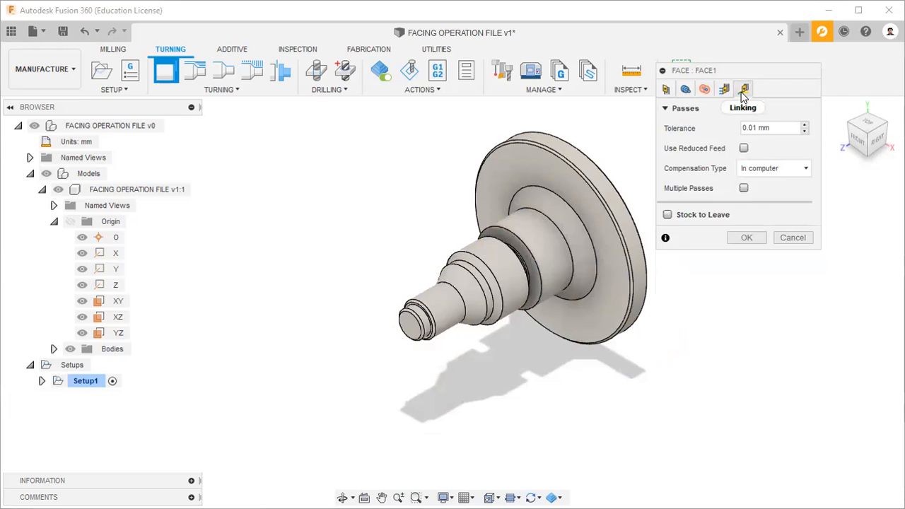
{"action": "left_click", "coordinate": [744, 90]}
{"action": "left_click", "coordinate": [665, 90]}
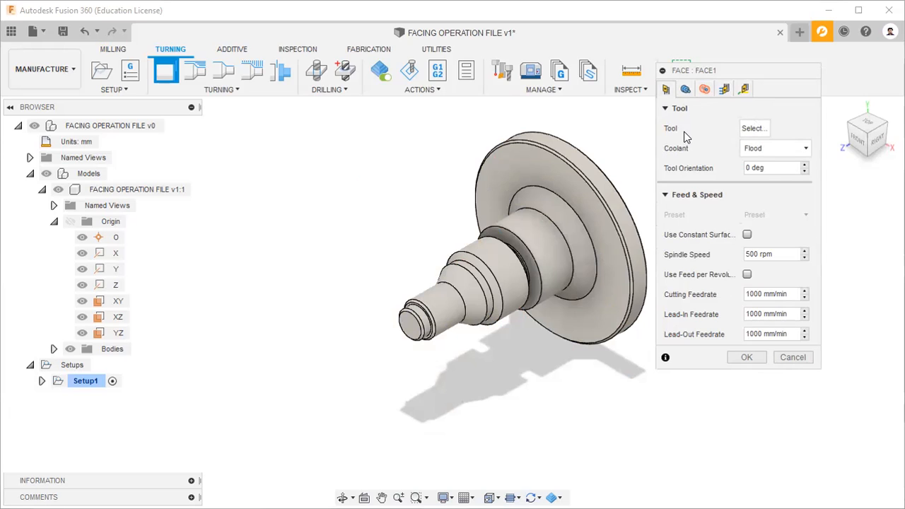
- Open the tool selection for the facing operation and filter the Turning - Sample Tools library to turning general tools
{"action": "left_click", "coordinate": [754, 129]}
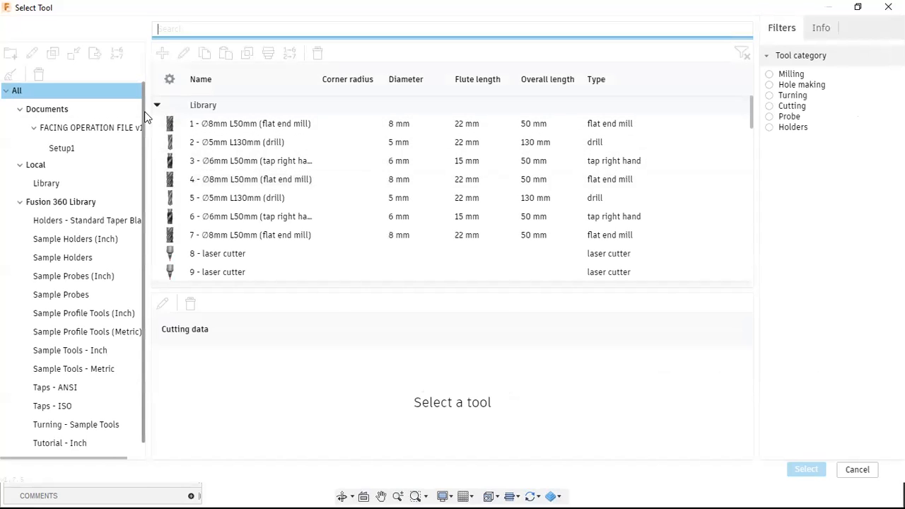
{"action": "left_click_drag", "start_coordinate": [144, 113], "coordinate": [144, 224]}
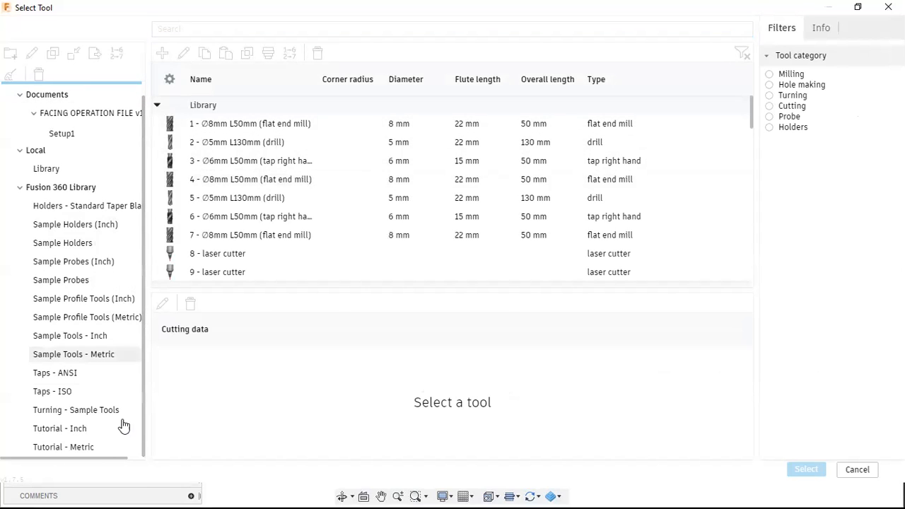
{"action": "scroll", "coordinate": [99, 234], "scroll_direction": "up", "scroll_amount": 1}
{"action": "scroll", "coordinate": [99, 231], "scroll_direction": "down", "scroll_amount": 1}
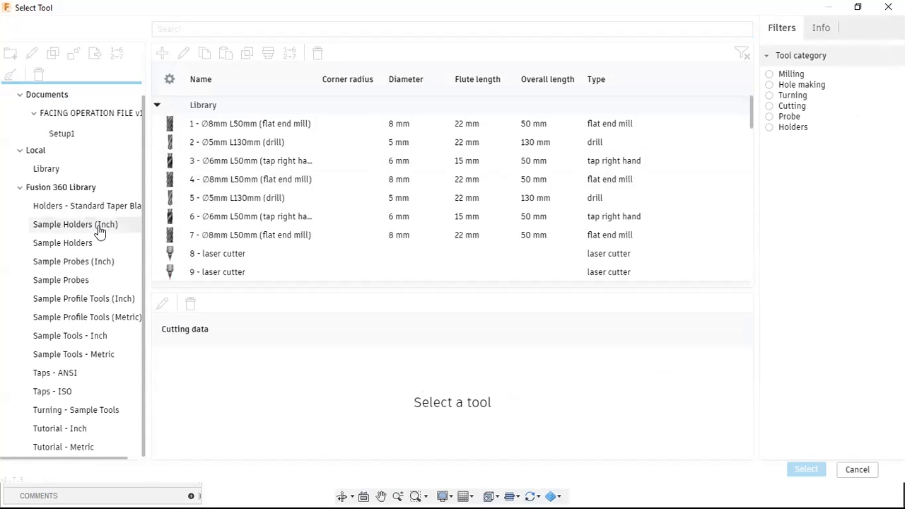
{"action": "left_click", "coordinate": [86, 416]}
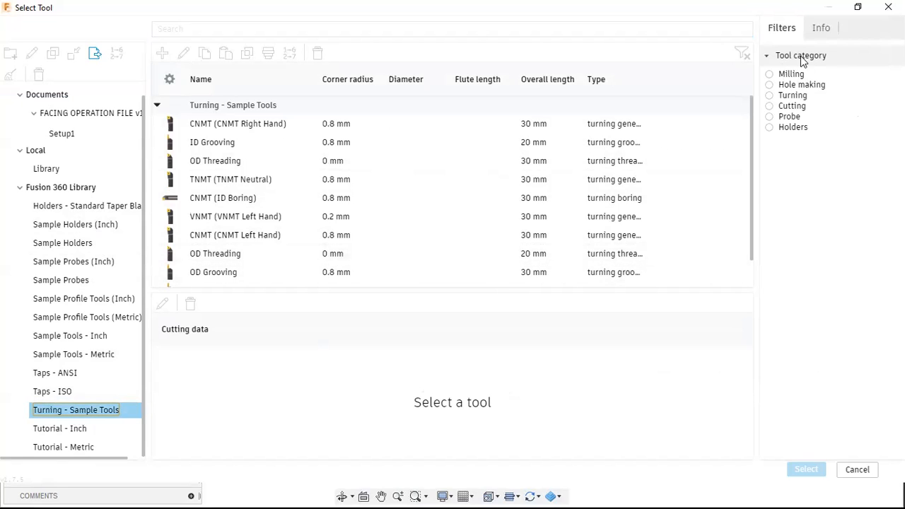
{"action": "left_click", "coordinate": [770, 94]}
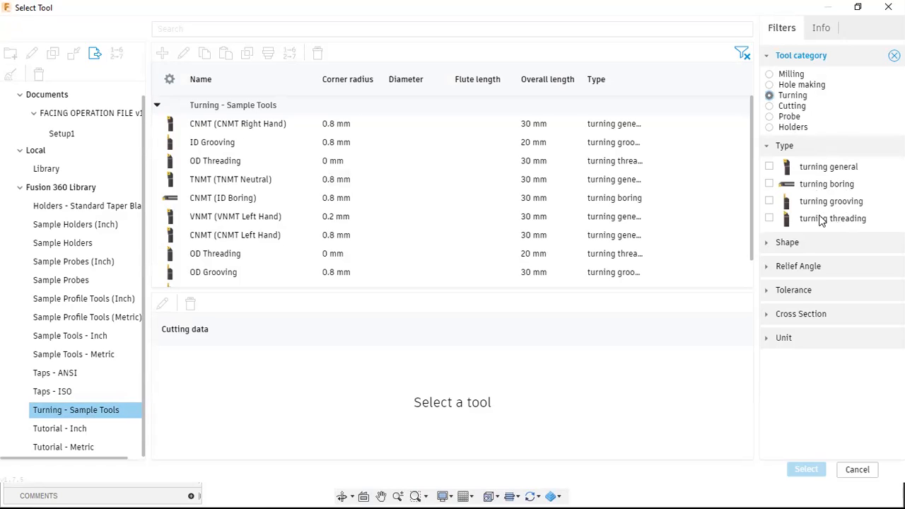
{"action": "left_click", "coordinate": [769, 169]}
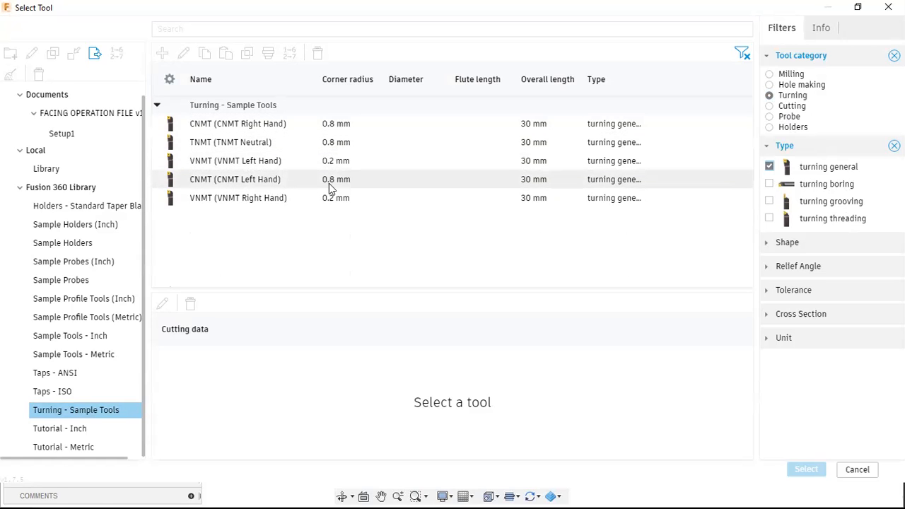
- Choose the CNMT Right Hand tool with its default preset for the facing operation
{"action": "left_click", "coordinate": [251, 124]}
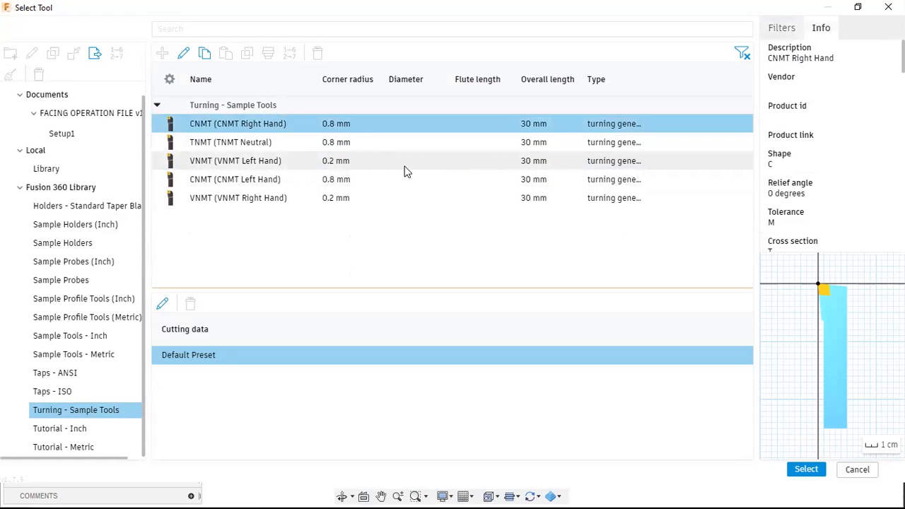
{"action": "right_click", "coordinate": [242, 126]}
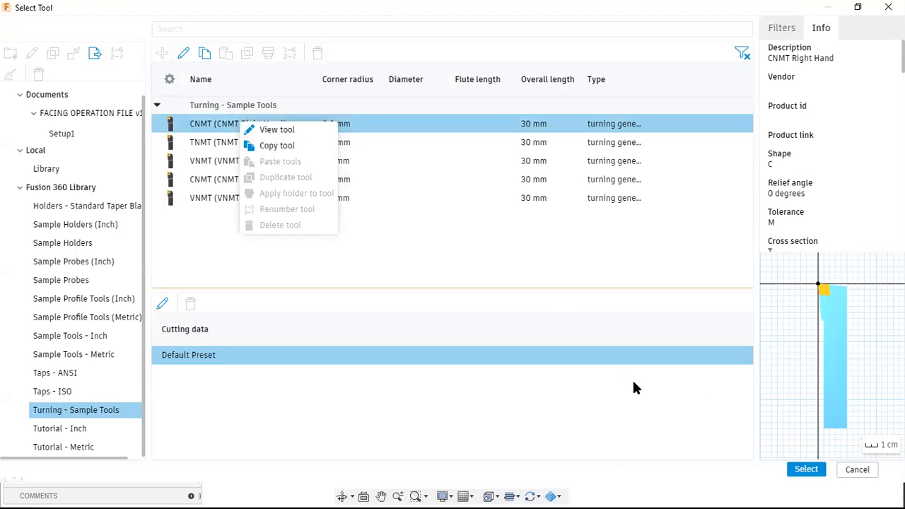
{"action": "left_click", "coordinate": [804, 472]}
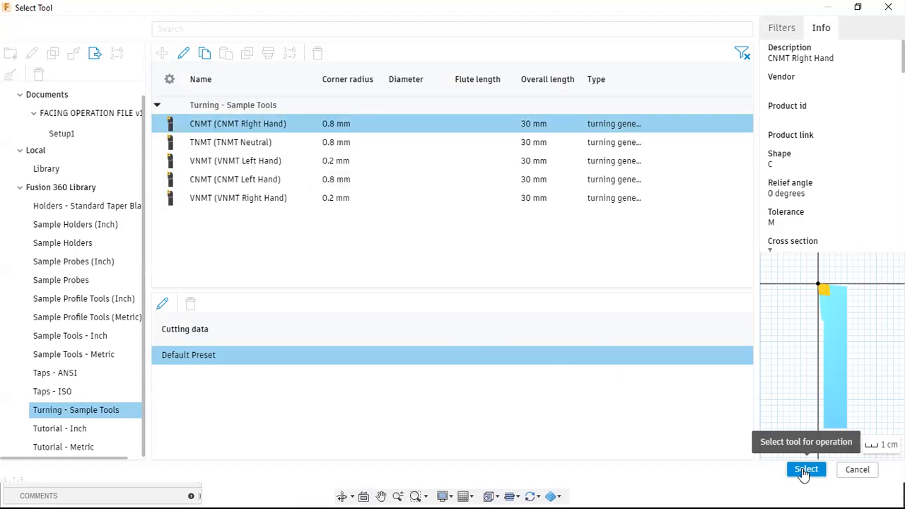
{"action": "left_click", "coordinate": [806, 470]}
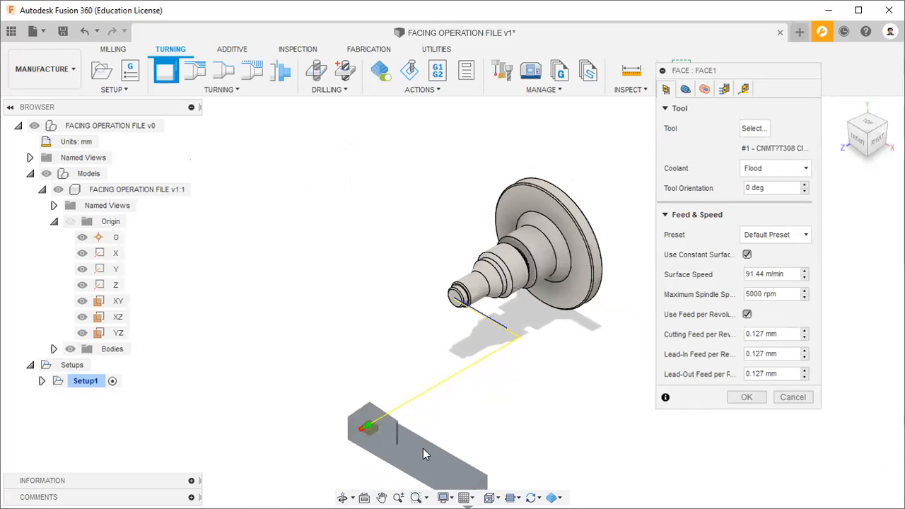
- Examine the tool's position and the facing toolpath from the top and home views
{"action": "scroll", "coordinate": [373, 424], "scroll_direction": "down", "scroll_amount": 3}
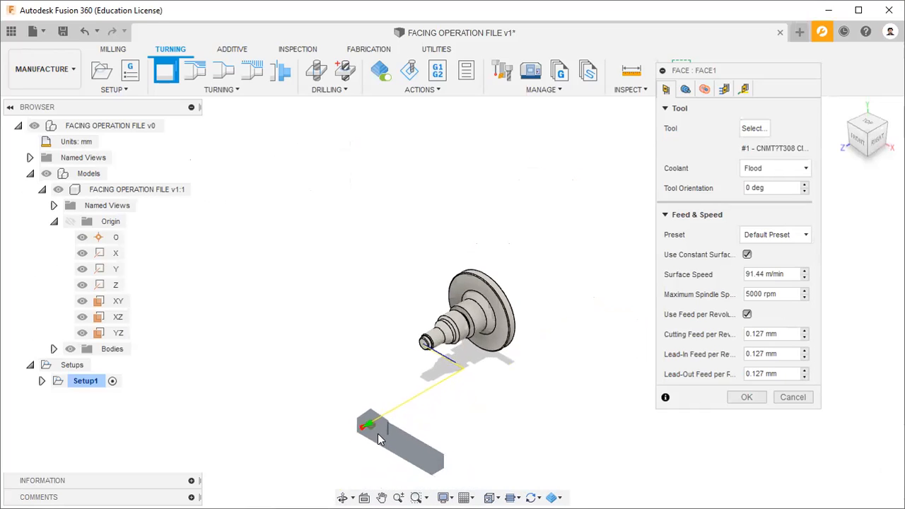
{"action": "left_click", "coordinate": [870, 128]}
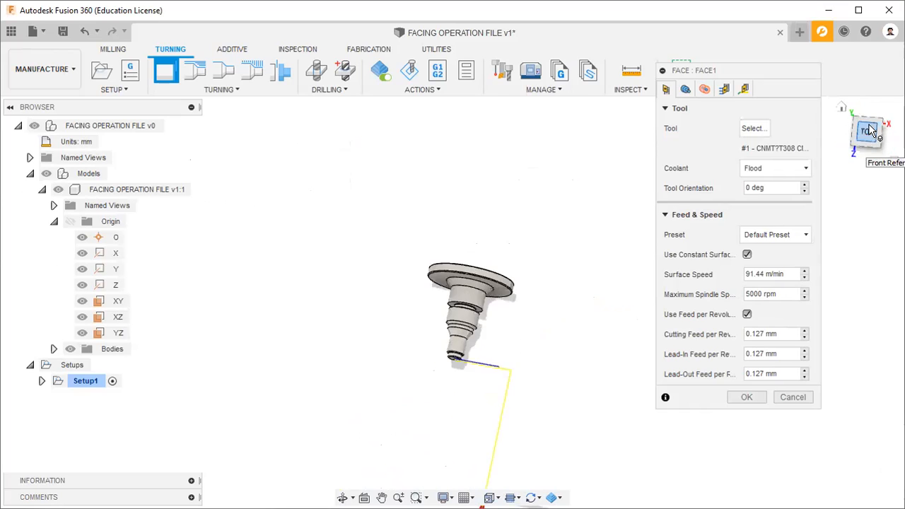
{"action": "scroll", "coordinate": [485, 357], "scroll_direction": "up", "scroll_amount": 1}
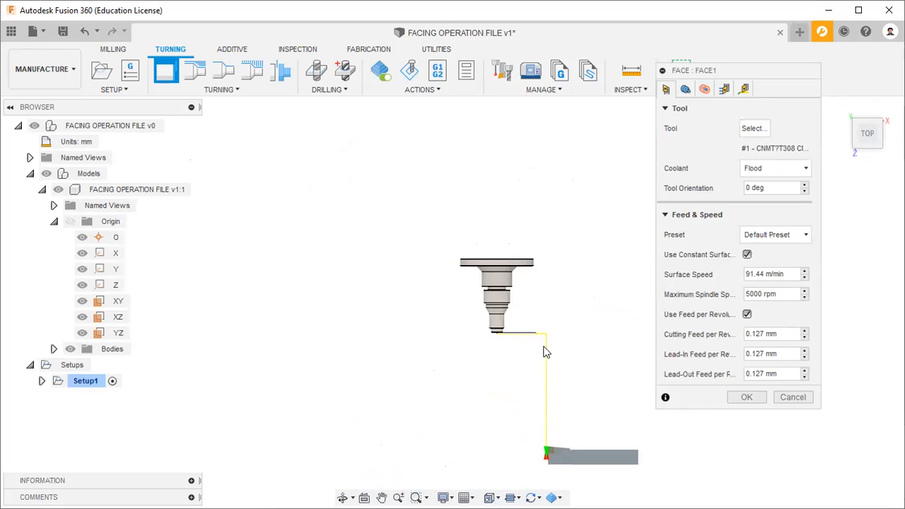
{"action": "left_click", "coordinate": [846, 115]}
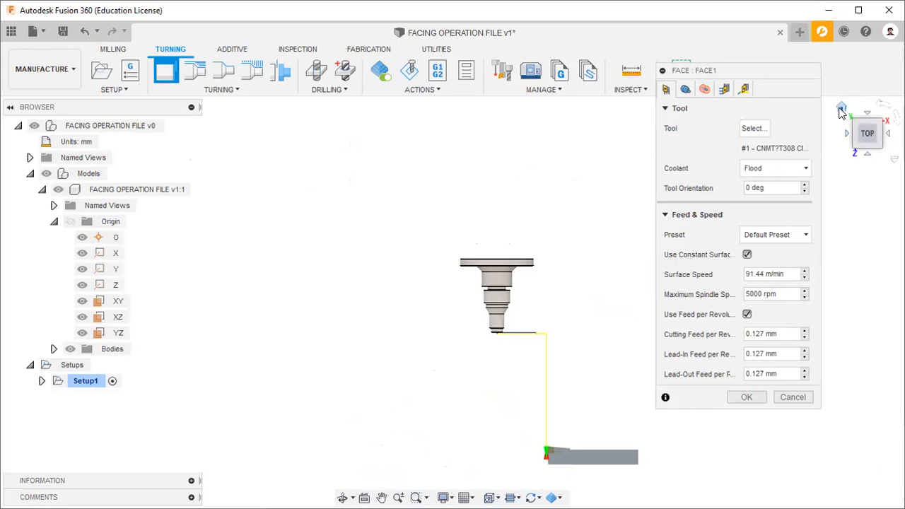
{"action": "scroll", "coordinate": [480, 313], "scroll_direction": "down", "scroll_amount": 5}
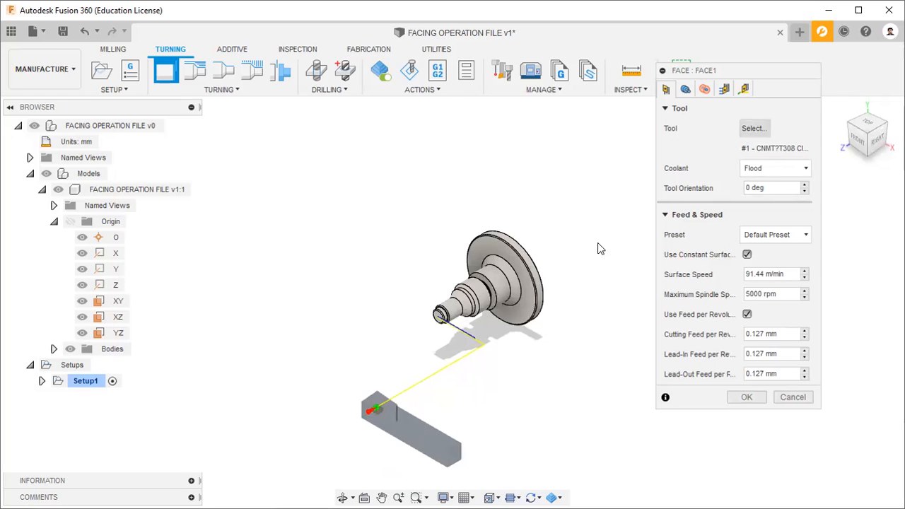
- Collapse the Models branch and expand Setup1 and Face1 in the browser to inspect the operation's assigned tool
{"action": "left_click", "coordinate": [42, 381]}
{"action": "left_click", "coordinate": [30, 173]}
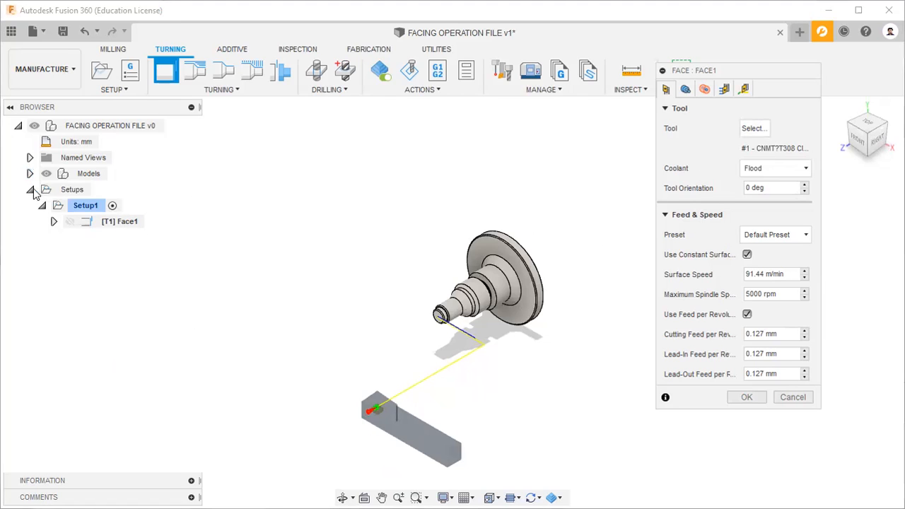
{"action": "left_click", "coordinate": [53, 222]}
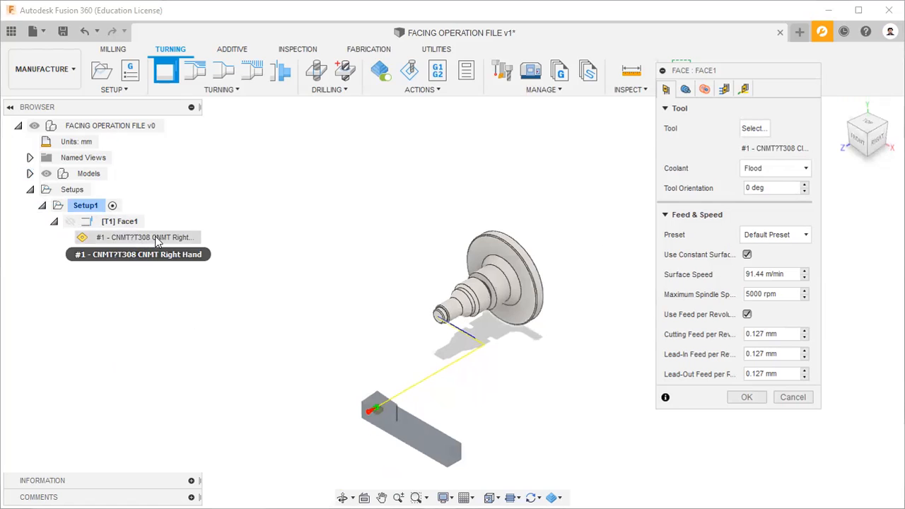
{"action": "left_click", "coordinate": [157, 236]}
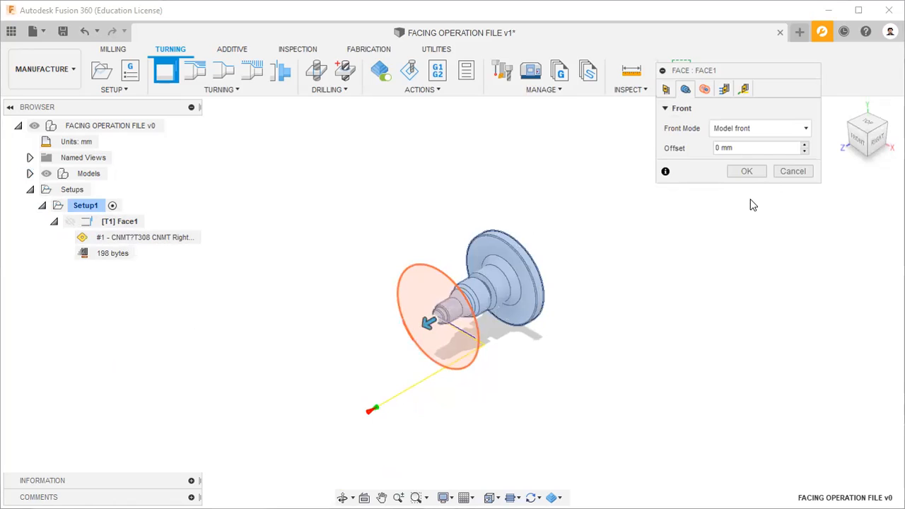
- Review the CNMT Right Hand tool's general, insert, holder, setup, cutting data and post processor settings, accepting them unchanged
{"action": "left_click", "coordinate": [666, 90]}
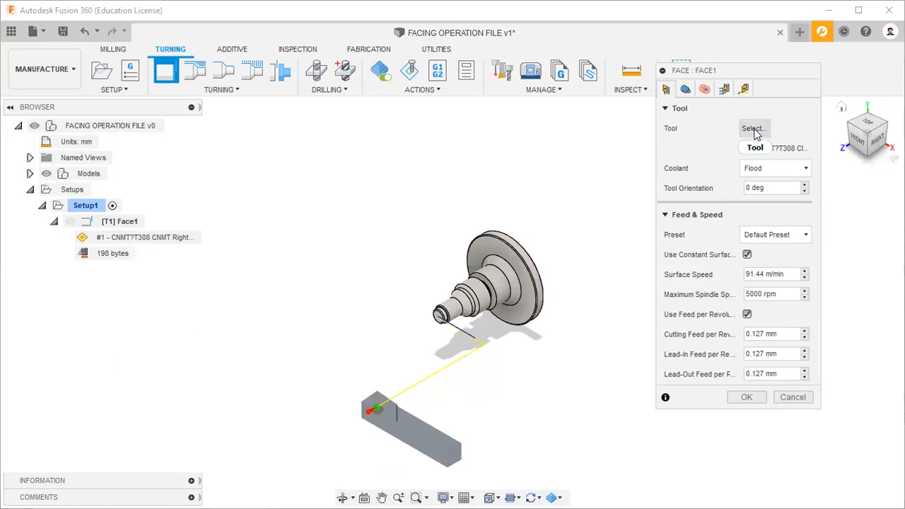
{"action": "left_click", "coordinate": [753, 129]}
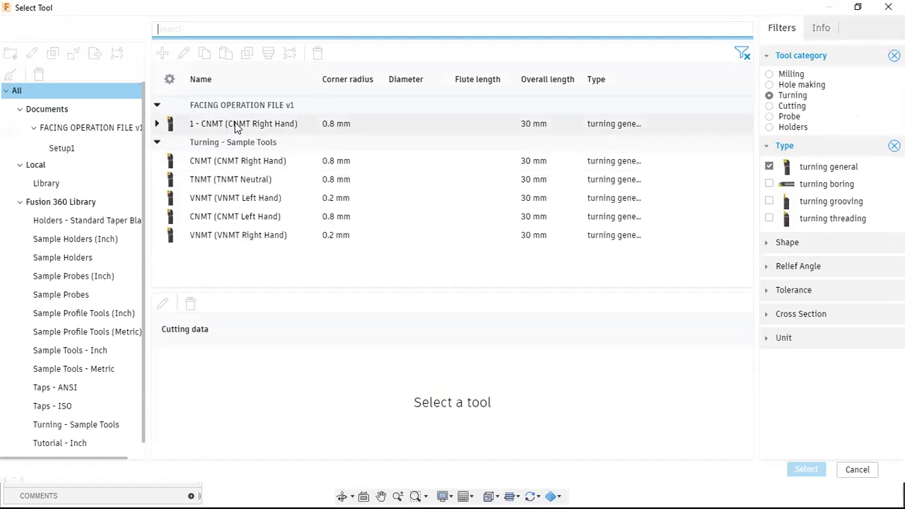
{"action": "right_click", "coordinate": [238, 125]}
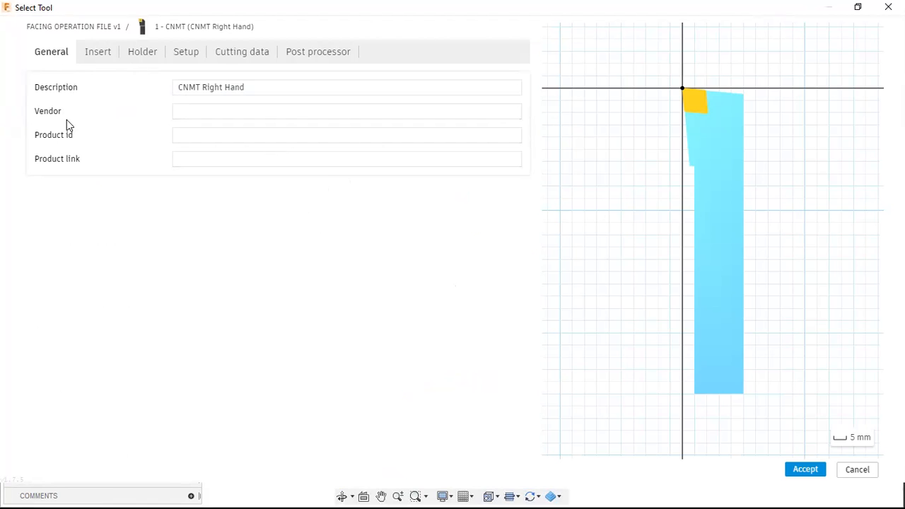
{"action": "left_click", "coordinate": [97, 57]}
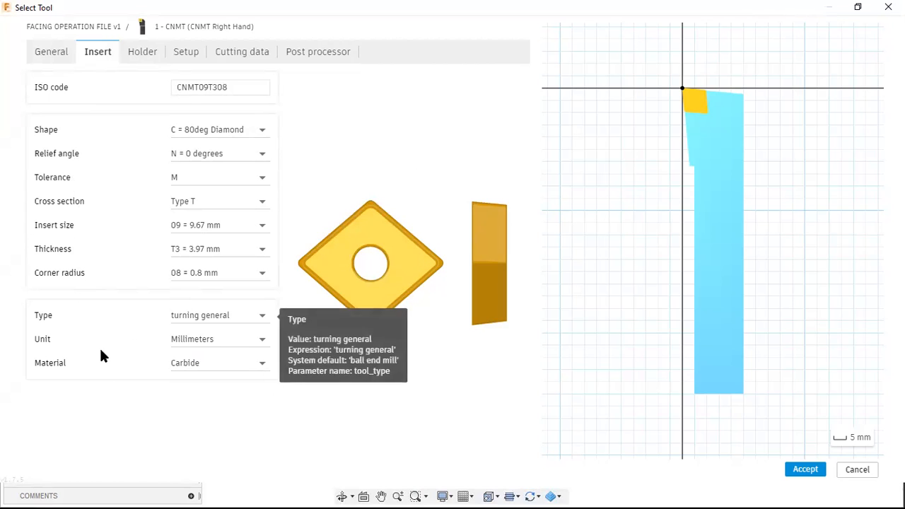
{"action": "left_click", "coordinate": [150, 56]}
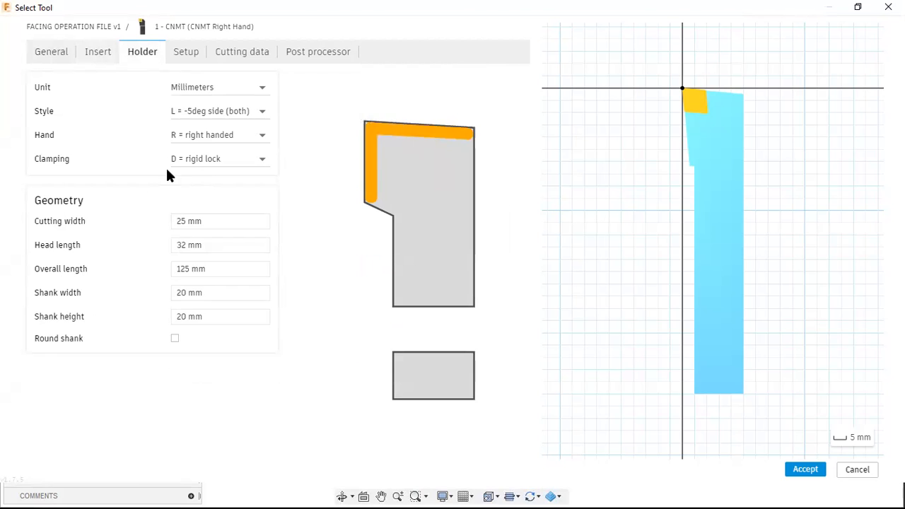
{"action": "left_click", "coordinate": [186, 57]}
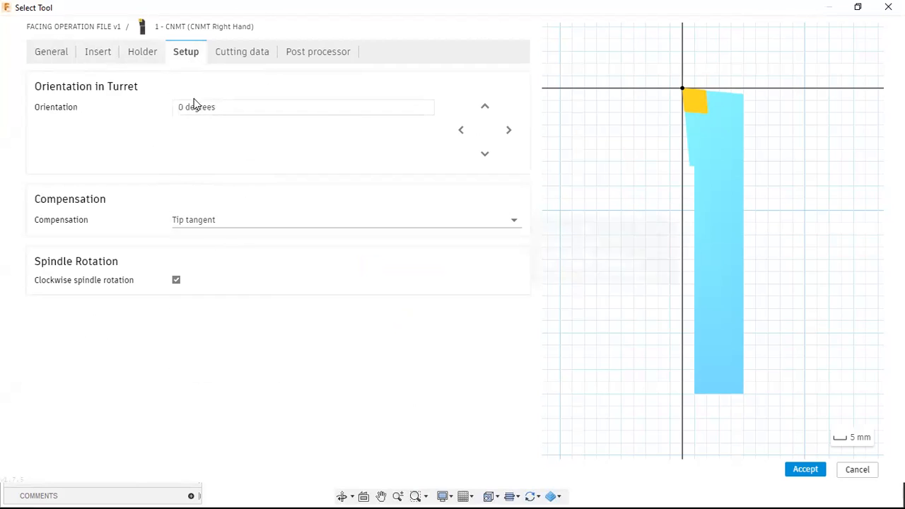
{"action": "left_click", "coordinate": [238, 56]}
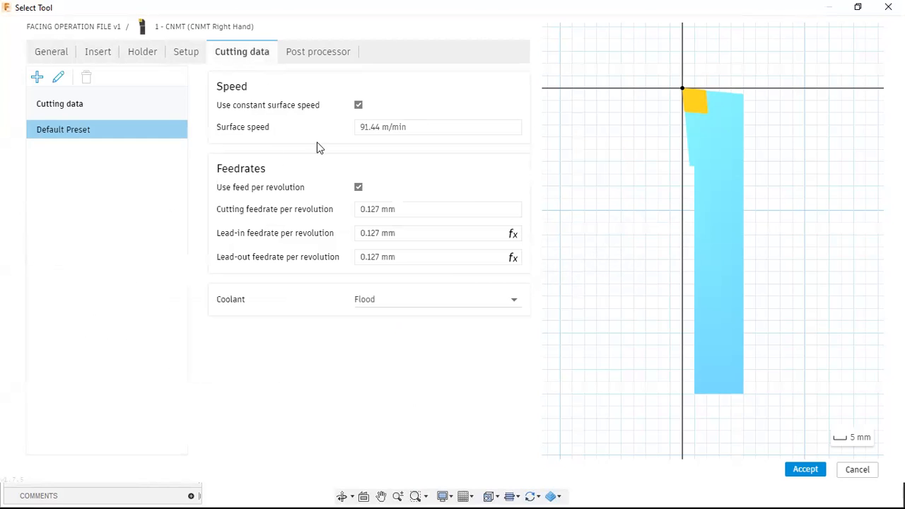
{"action": "left_click", "coordinate": [309, 51]}
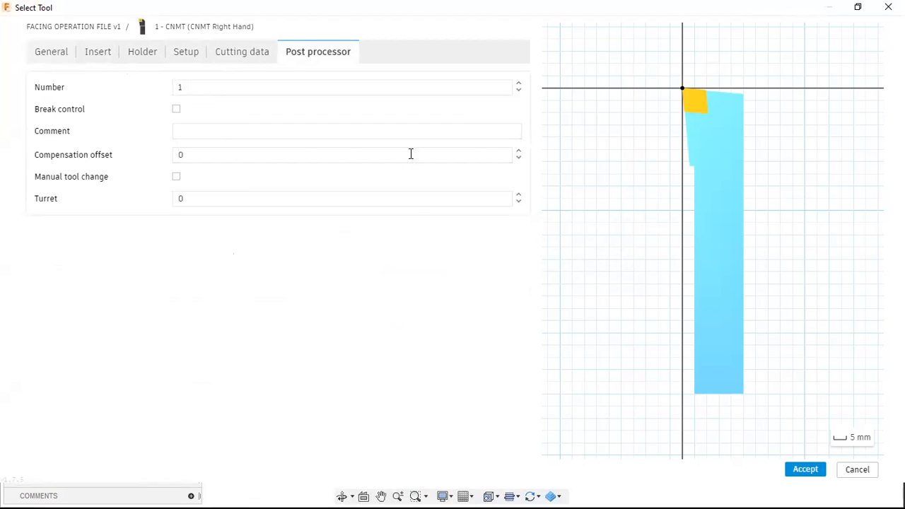
{"action": "left_click", "coordinate": [804, 469]}
{"action": "left_click", "coordinate": [804, 471]}
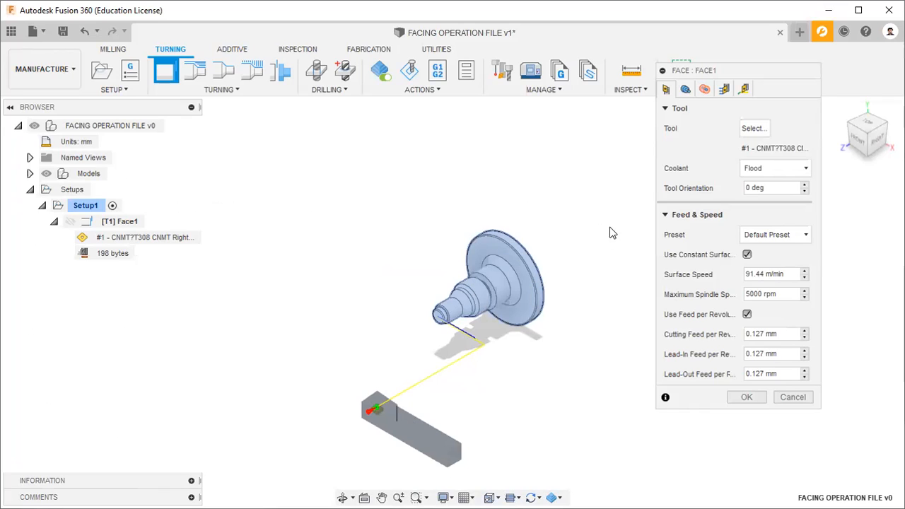
- Examine the facing operation's front geometry plane and Model front mode from the side and home views
{"action": "left_click", "coordinate": [686, 89]}
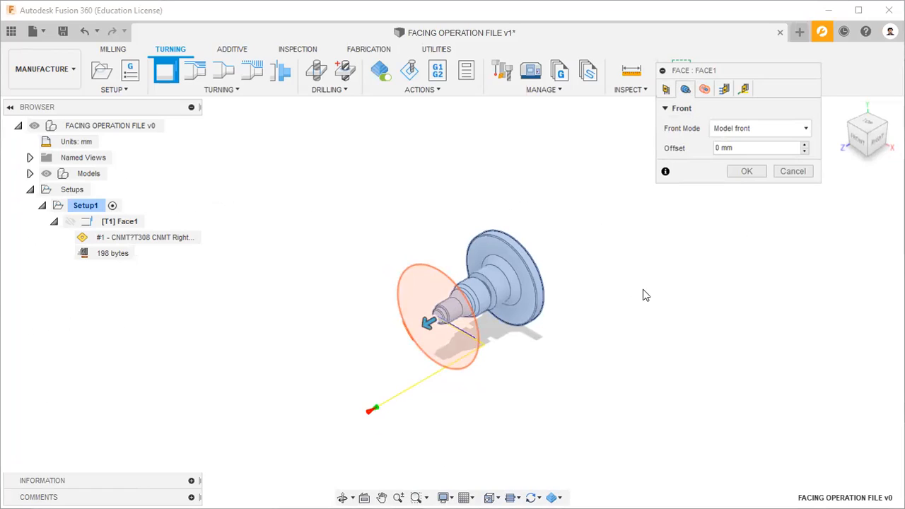
{"action": "left_click", "coordinate": [868, 137]}
{"action": "left_click", "coordinate": [877, 141]}
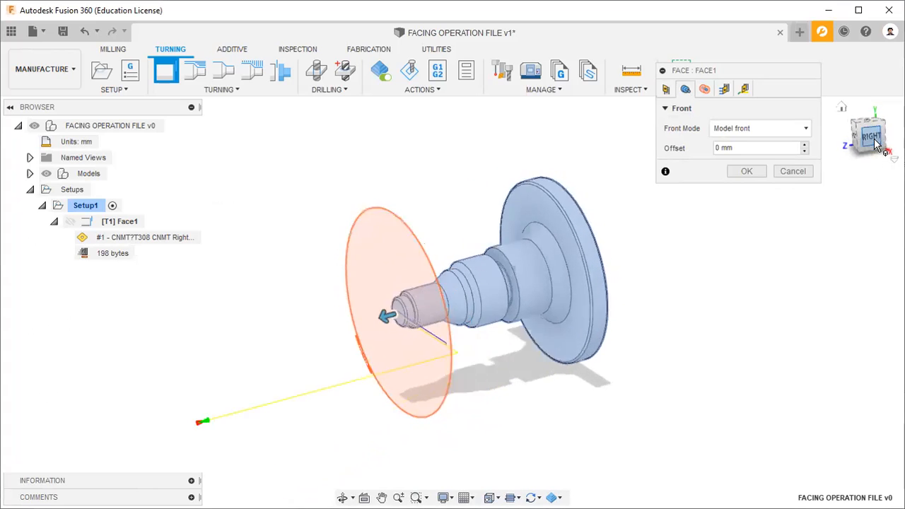
{"action": "left_click", "coordinate": [841, 107]}
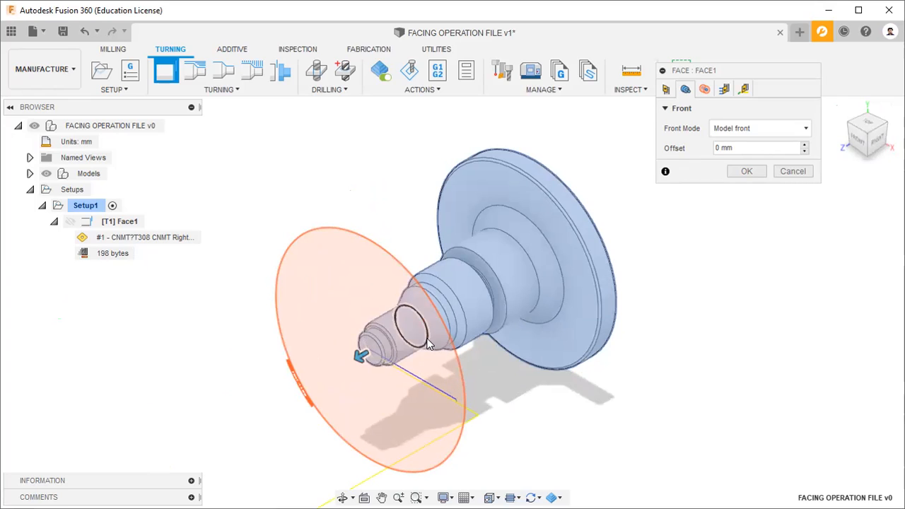
{"action": "scroll", "coordinate": [413, 337], "scroll_direction": "down", "scroll_amount": 1}
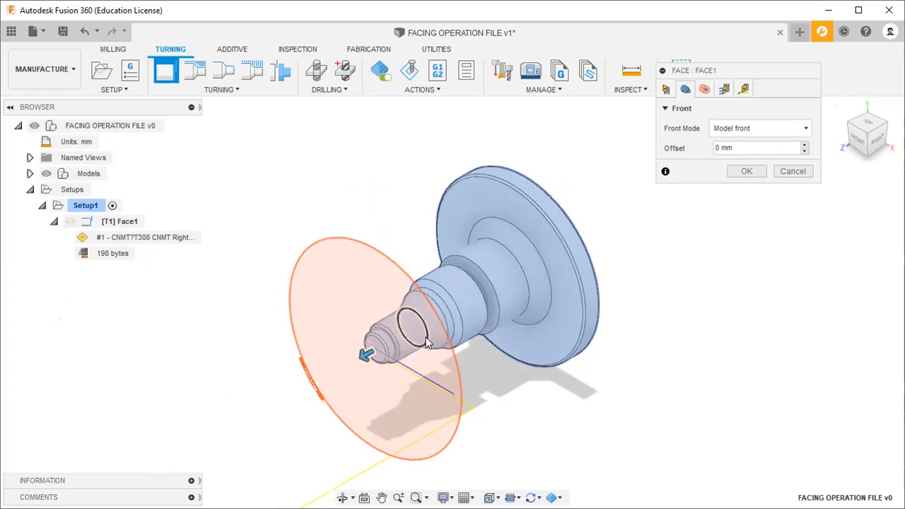
- Examine the facing operation's clearance, retract, outer and inner radii in the front and home views
{"action": "left_click", "coordinate": [705, 90]}
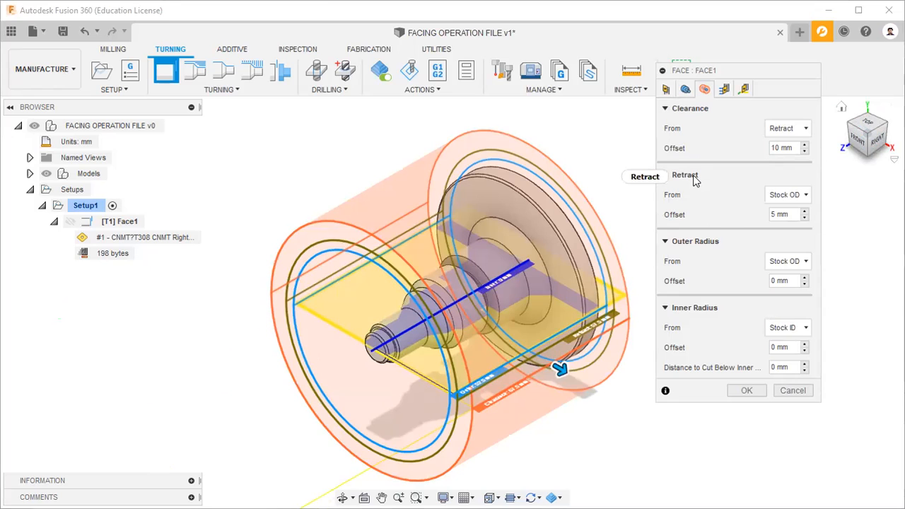
{"action": "left_click", "coordinate": [858, 141]}
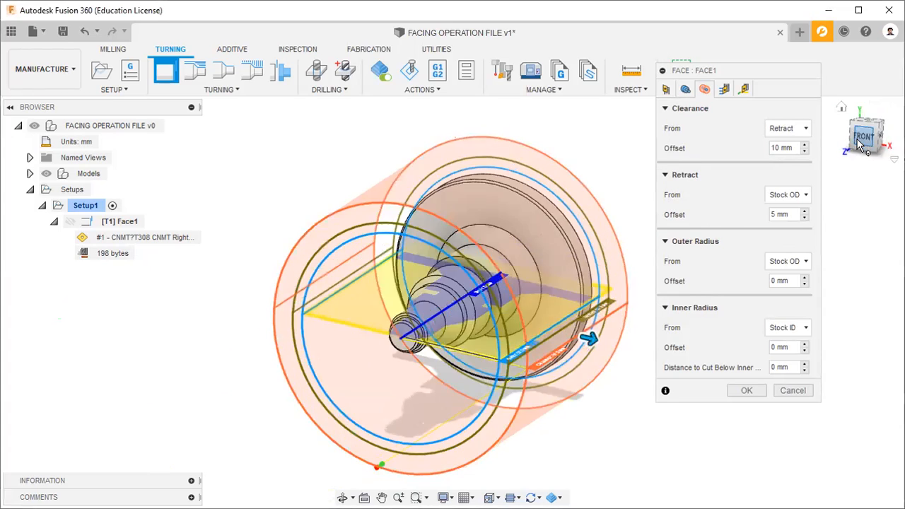
{"action": "scroll", "coordinate": [546, 229], "scroll_direction": "down", "scroll_amount": 3}
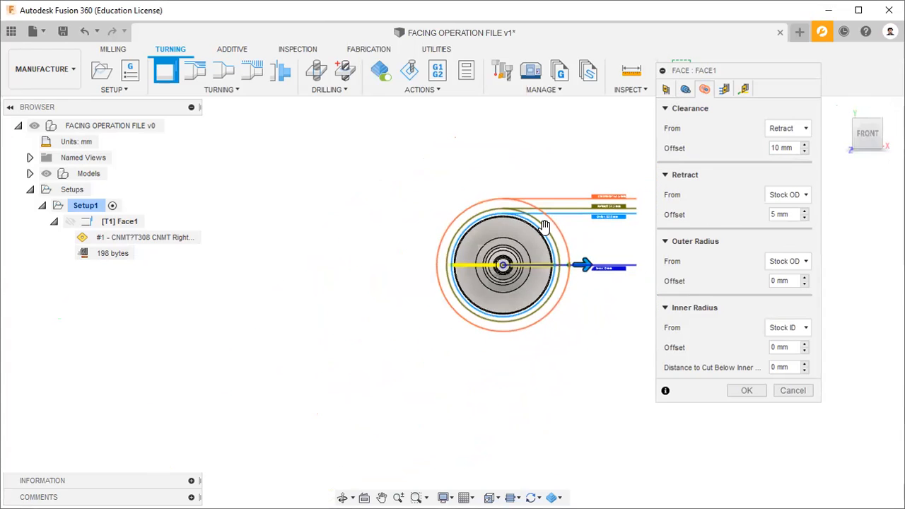
{"action": "scroll", "coordinate": [642, 220], "scroll_direction": "up", "scroll_amount": 4}
{"action": "scroll", "coordinate": [629, 212], "scroll_direction": "up", "scroll_amount": 1}
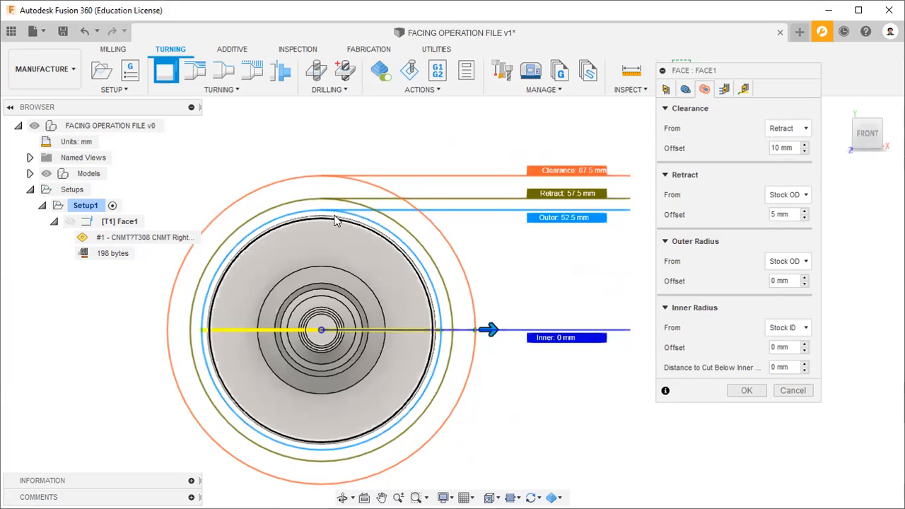
{"action": "left_click", "coordinate": [841, 107]}
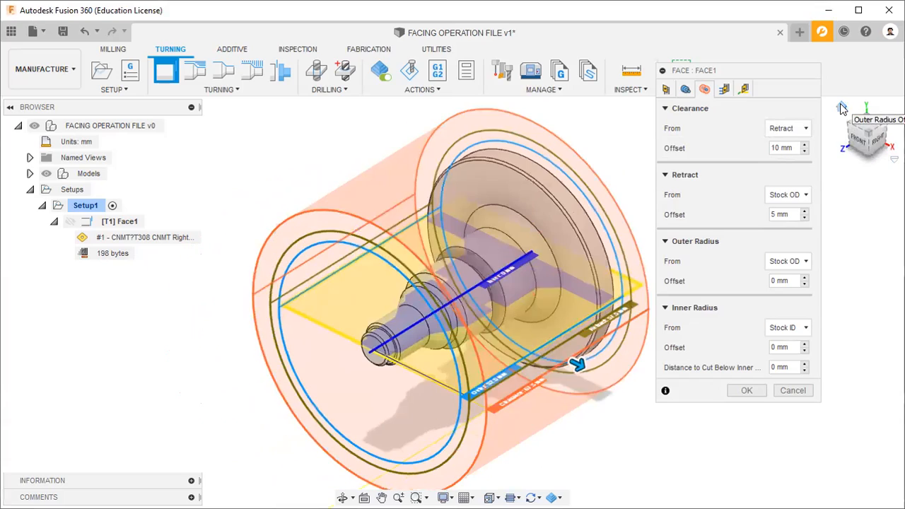
{"action": "scroll", "coordinate": [526, 283], "scroll_direction": "up", "scroll_amount": 4}
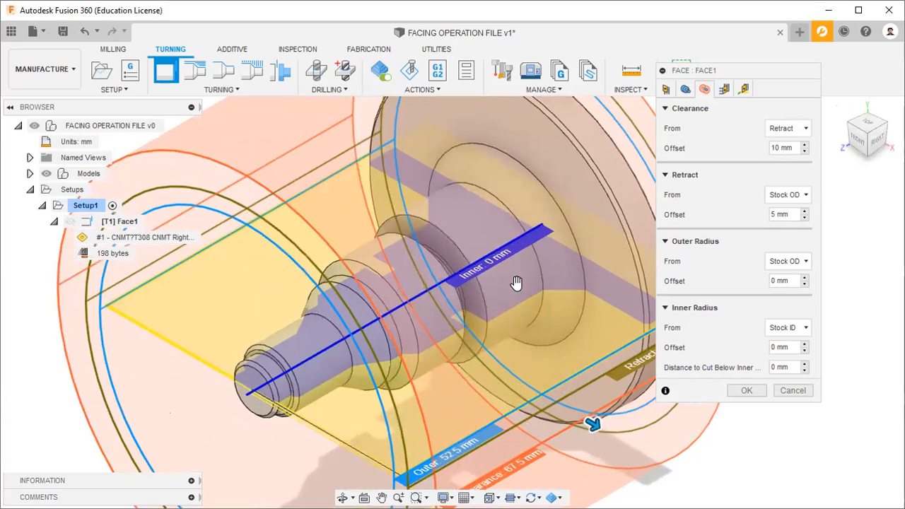
{"action": "scroll", "coordinate": [517, 282], "scroll_direction": "up", "scroll_amount": 2}
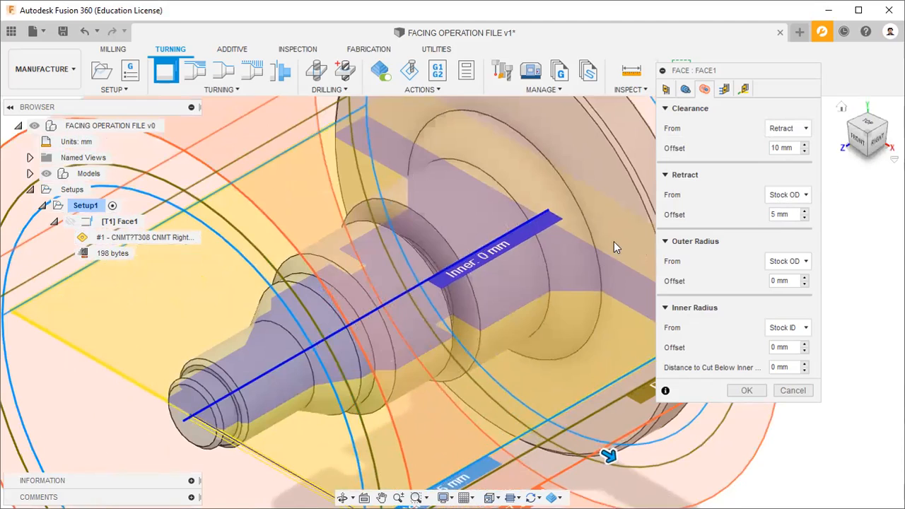
{"action": "scroll", "coordinate": [512, 265], "scroll_direction": "down", "scroll_amount": 5}
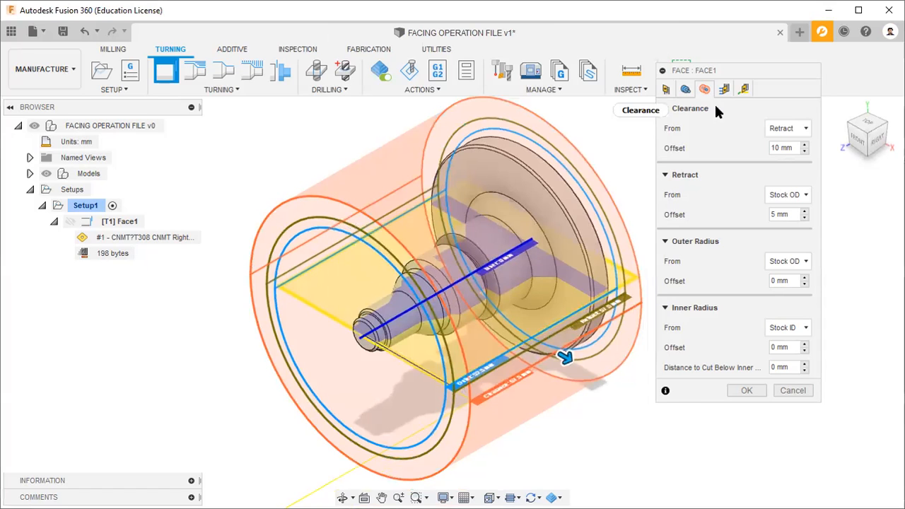
- Enable multiple passes for the facing operation with a 0.5 mm stepover and inspect the updated toolpath
{"action": "left_click", "coordinate": [724, 89]}
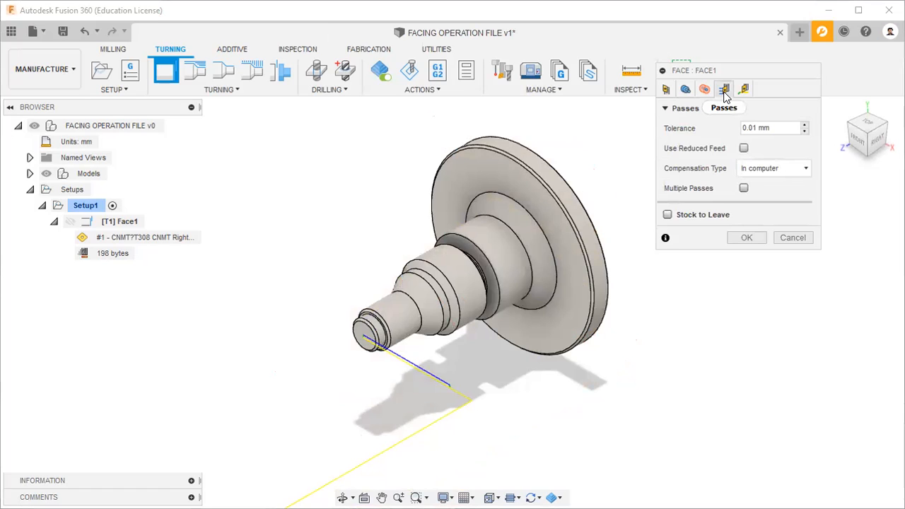
{"action": "left_click", "coordinate": [744, 189]}
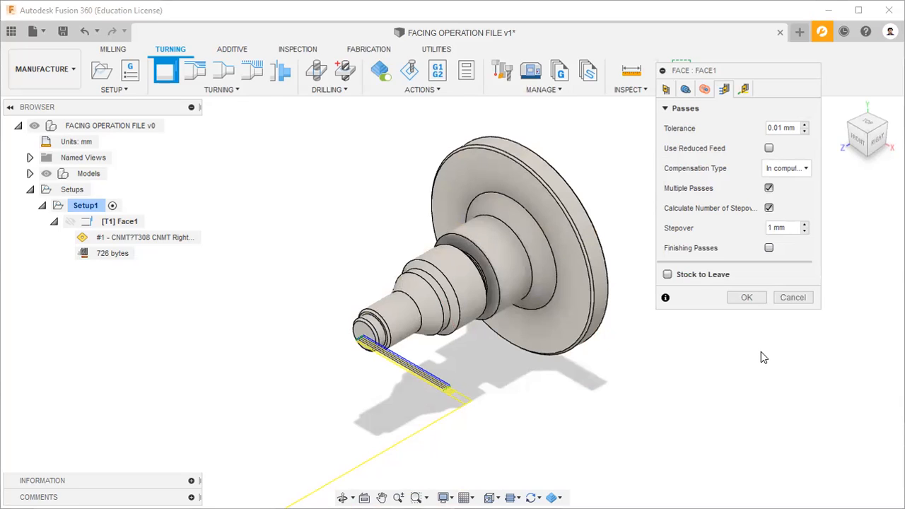
{"action": "double_click", "coordinate": [770, 228]}
{"action": "type", "text": "0.5"}
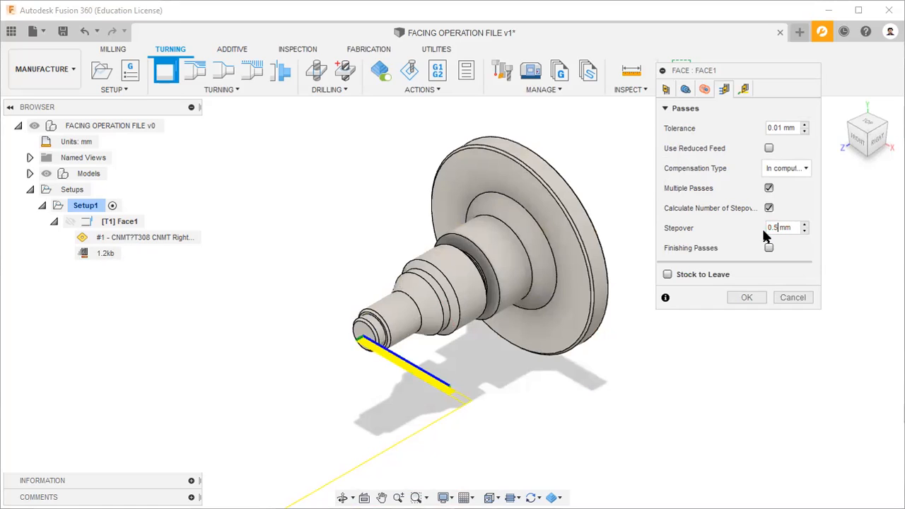
{"action": "scroll", "coordinate": [406, 367], "scroll_direction": "up", "scroll_amount": 5}
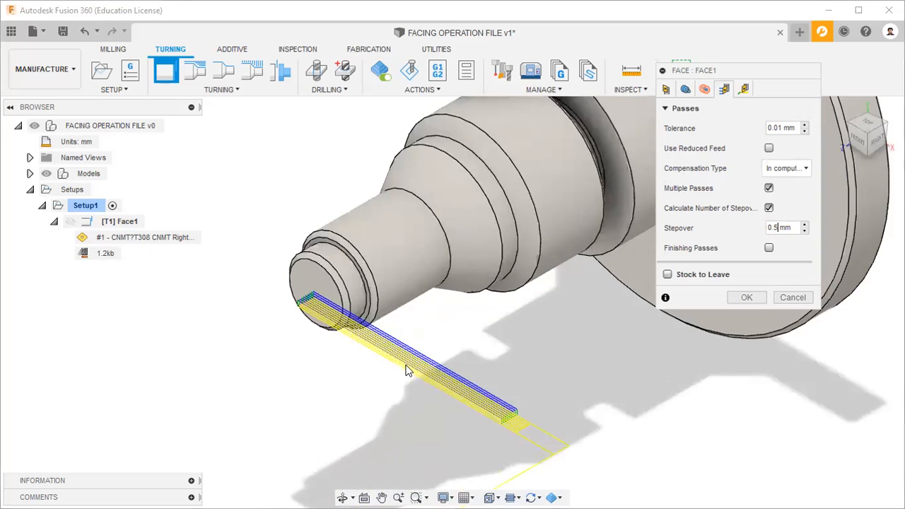
{"action": "scroll", "coordinate": [406, 367], "scroll_direction": "up", "scroll_amount": 2}
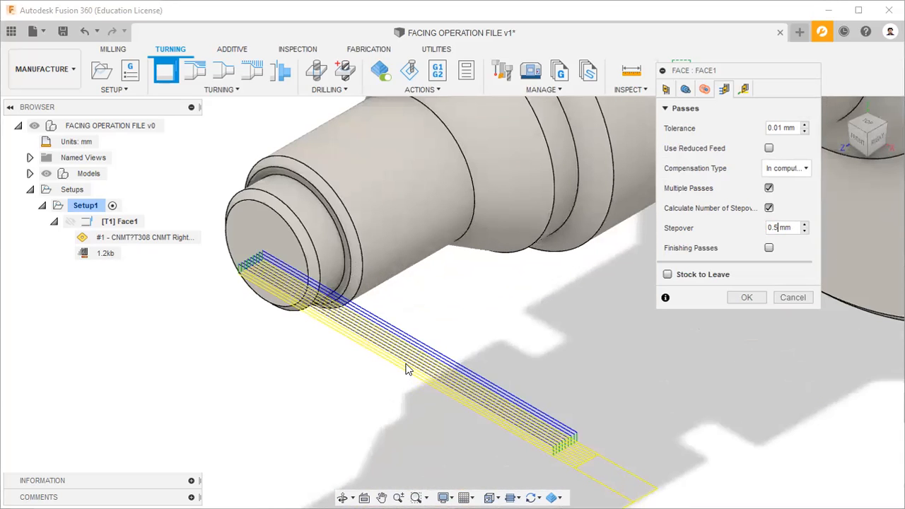
{"action": "scroll", "coordinate": [407, 367], "scroll_direction": "down", "scroll_amount": 5}
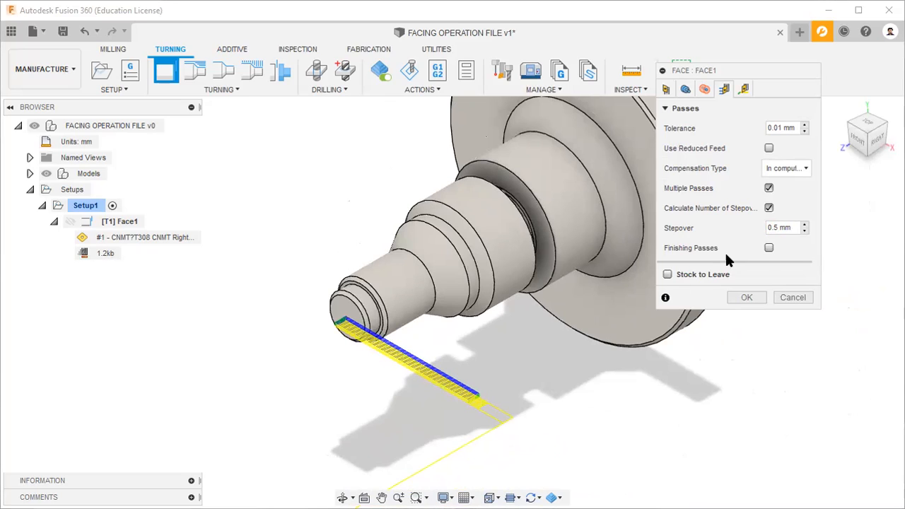
- Enable finishing passes for the facing operation and set the multiple-pass stepover to 2 mm, checking the resulting toolpath
{"action": "left_click", "coordinate": [768, 249]}
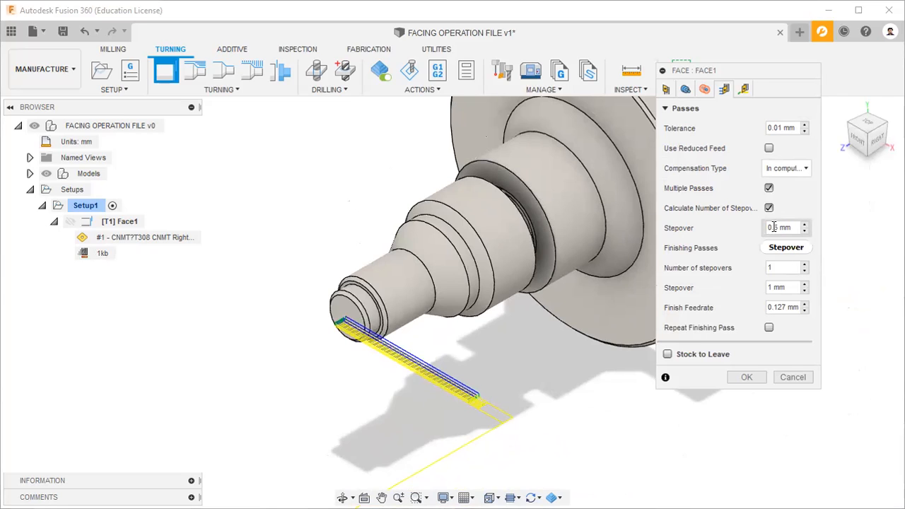
{"action": "double_click", "coordinate": [767, 228]}
{"action": "type", "text": "2"}
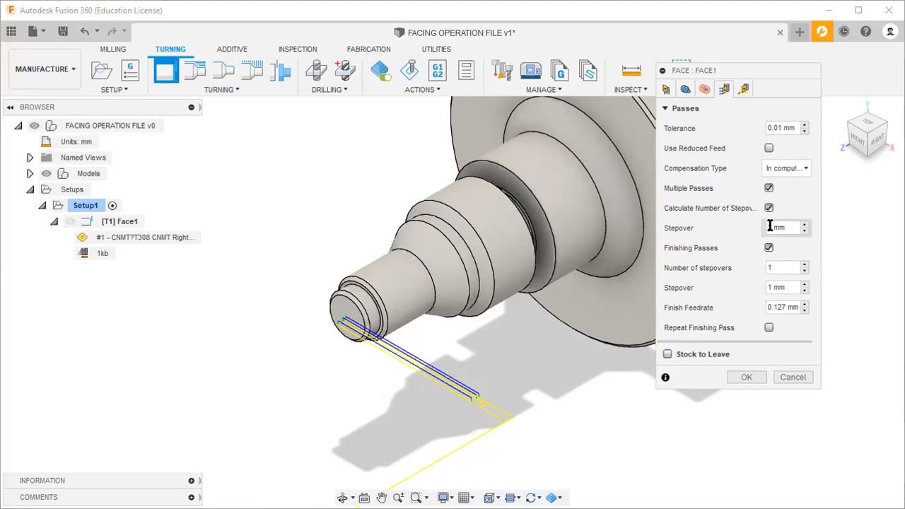
{"action": "scroll", "coordinate": [467, 395], "scroll_direction": "up", "scroll_amount": 4}
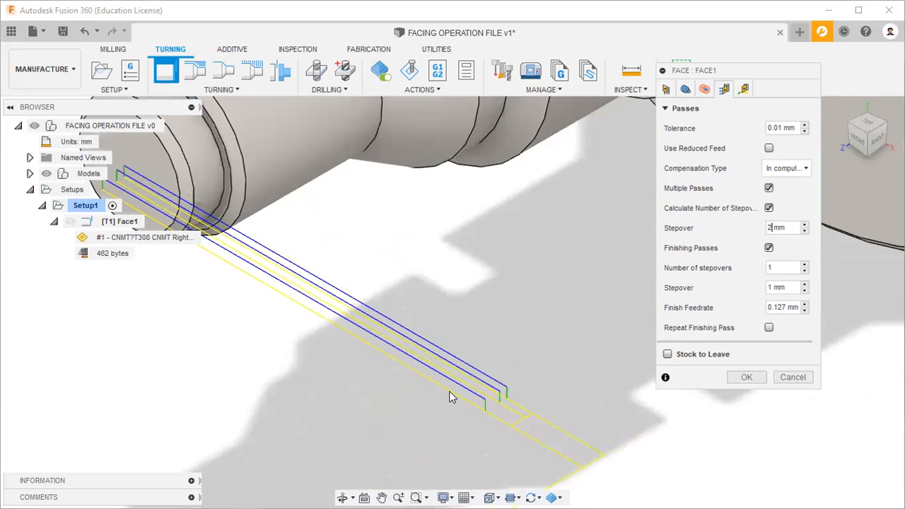
{"action": "scroll", "coordinate": [450, 397], "scroll_direction": "down", "scroll_amount": 1}
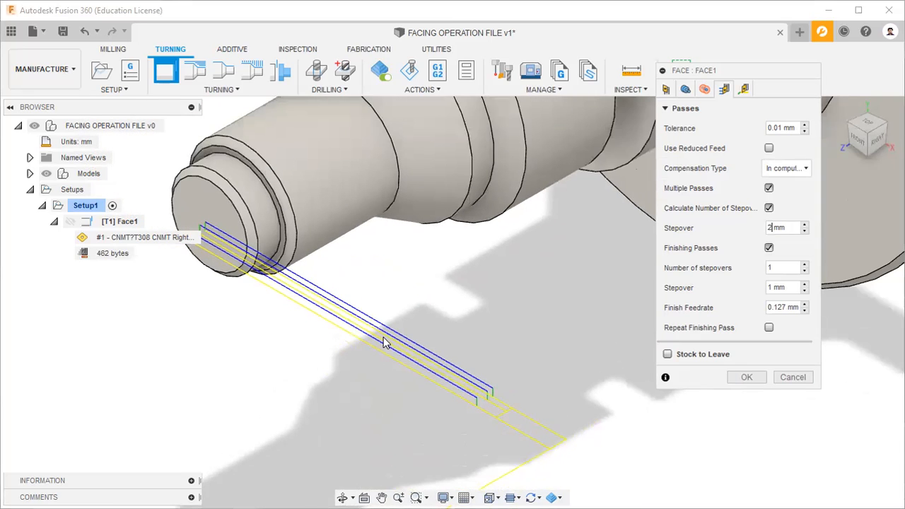
{"action": "scroll", "coordinate": [384, 337], "scroll_direction": "up", "scroll_amount": 2}
- Try a 1 mm multiple-pass stepover to compare the toolpath, and restore the stepover to 2 mm
{"action": "double_click", "coordinate": [772, 228]}
{"action": "type", "text": "1"}
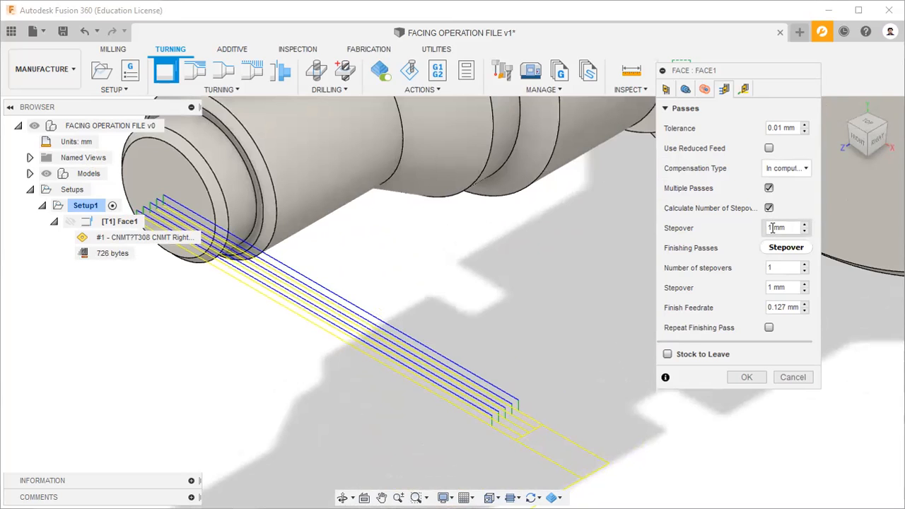
{"action": "mouse_move", "coordinate": [773, 227]}
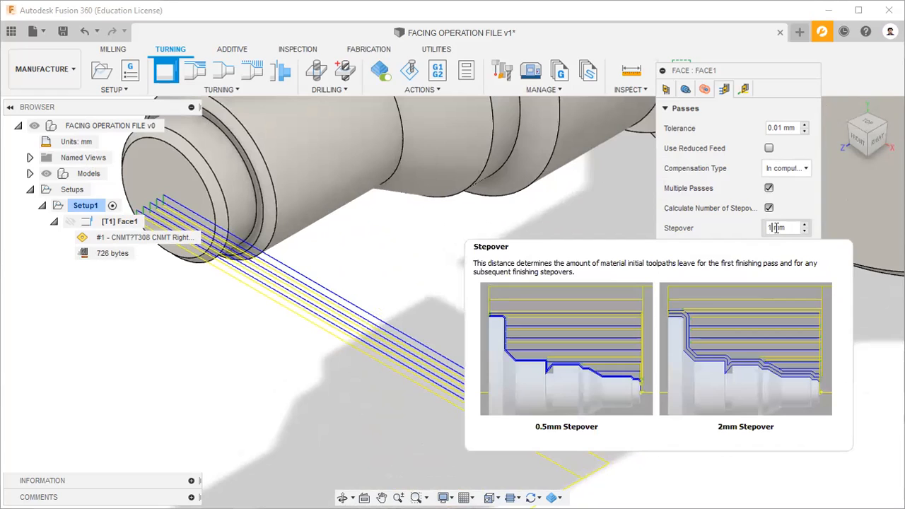
{"action": "double_click", "coordinate": [770, 228]}
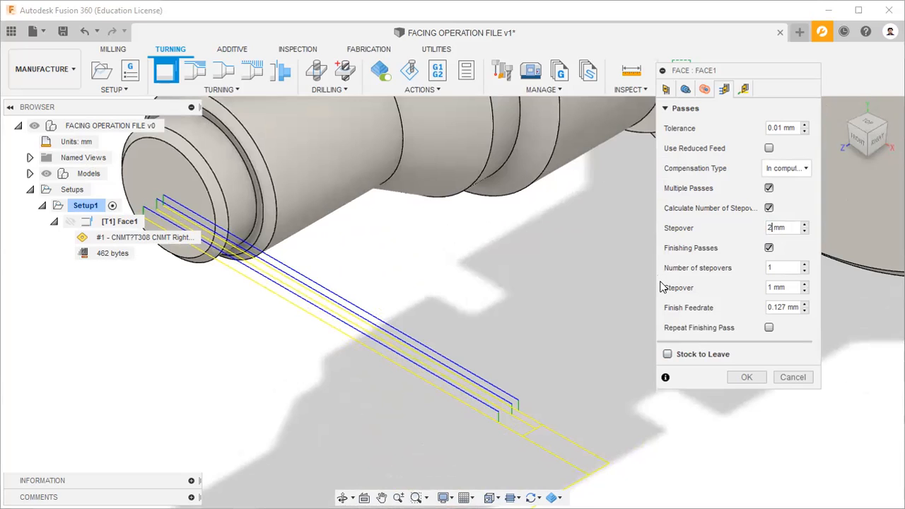
- Review the facing operation's linking, approach, retract and lead-in settings, and accept the operation with them unchanged
{"action": "left_click", "coordinate": [745, 91]}
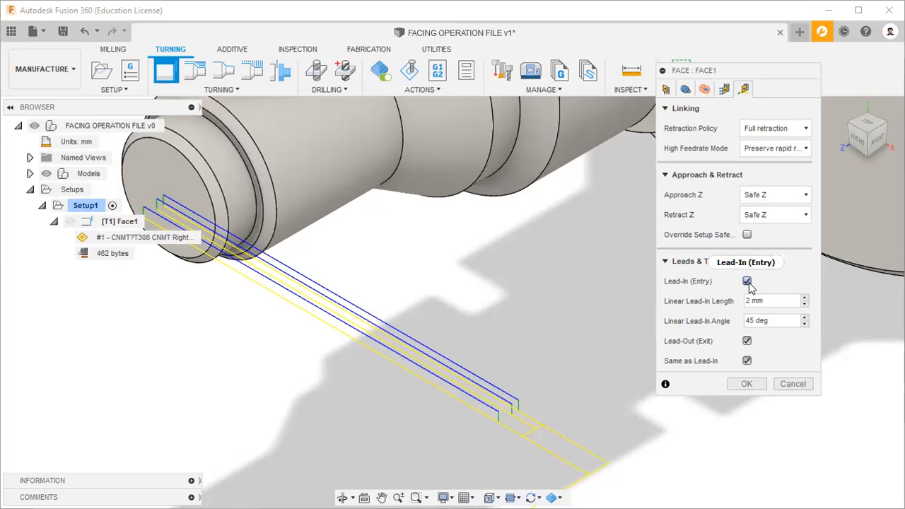
{"action": "mouse_move", "coordinate": [750, 287]}
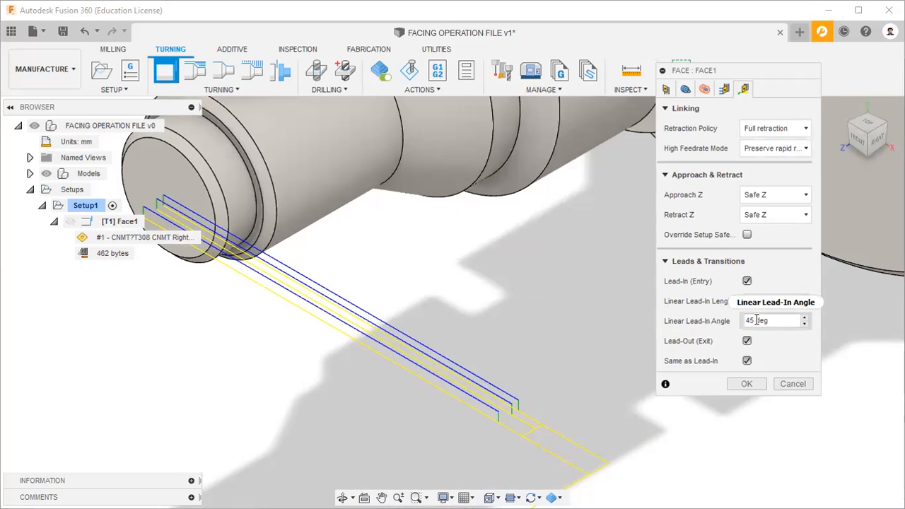
{"action": "mouse_move", "coordinate": [758, 321]}
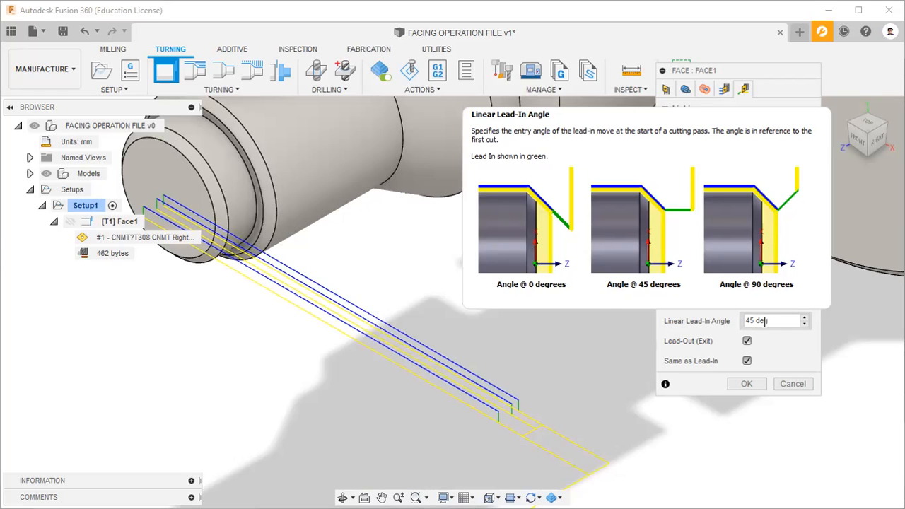
{"action": "left_click", "coordinate": [748, 384]}
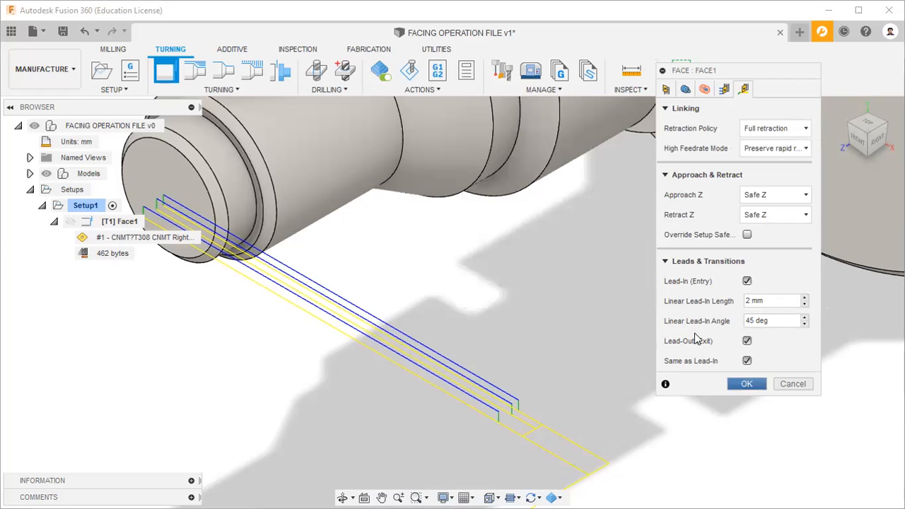
{"action": "scroll", "coordinate": [701, 332], "scroll_direction": "down", "scroll_amount": 5}
{"action": "scroll", "coordinate": [696, 331], "scroll_direction": "down", "scroll_amount": 5}
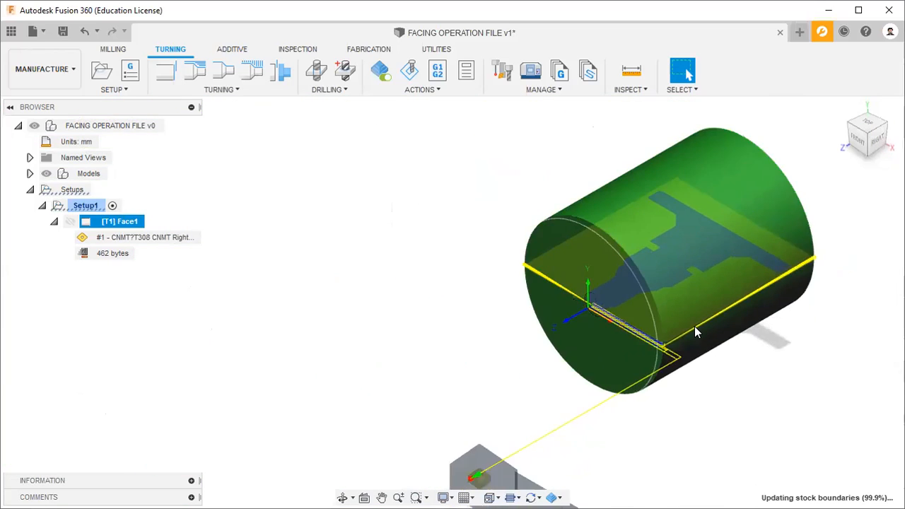
{"action": "scroll", "coordinate": [689, 446], "scroll_direction": "up", "scroll_amount": 1}
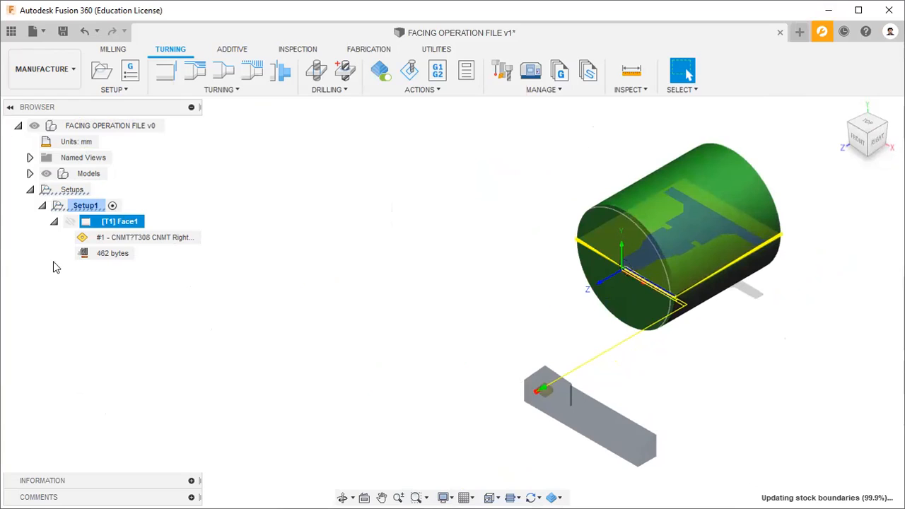
- Force regeneration of the facing operation's toolpath and try to simulate it
{"action": "left_click", "coordinate": [433, 91]}
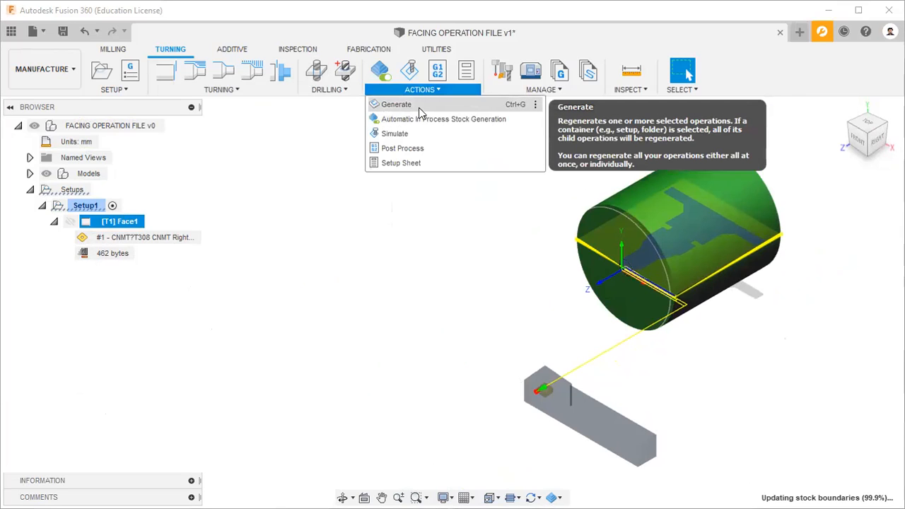
{"action": "left_click", "coordinate": [420, 106]}
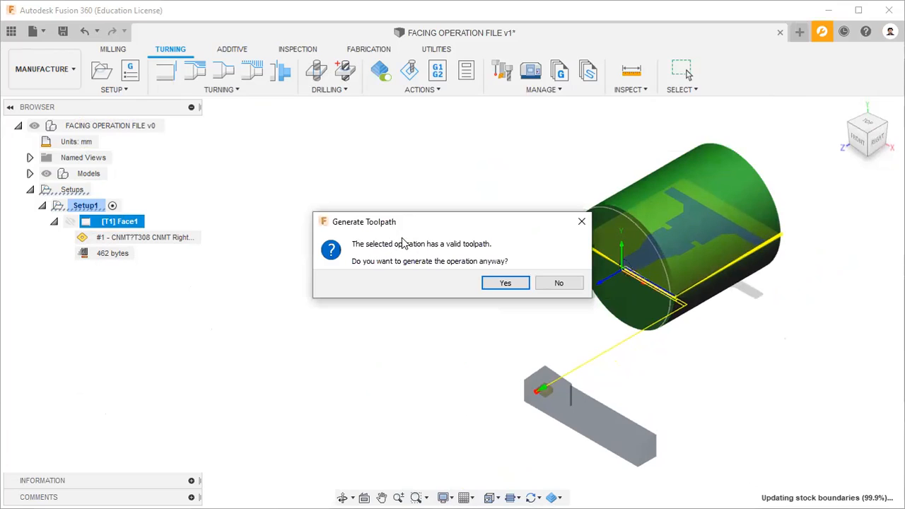
{"action": "left_click", "coordinate": [507, 283]}
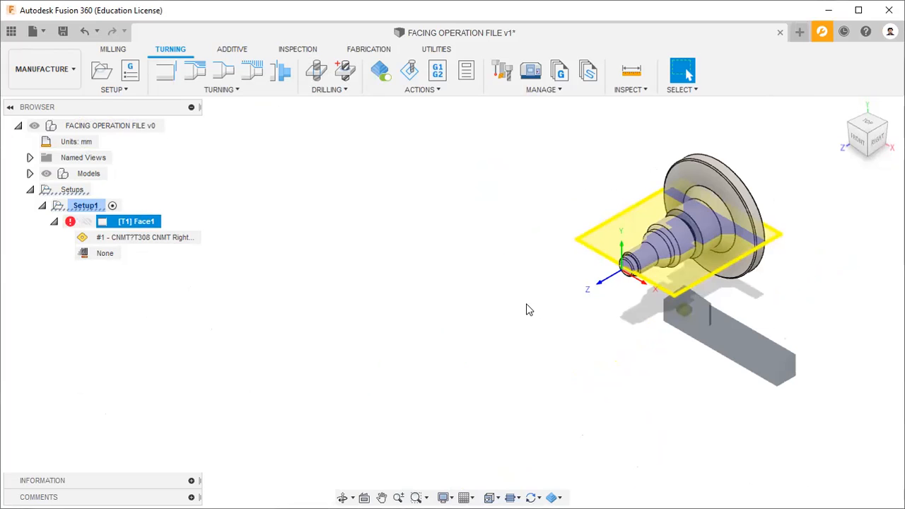
{"action": "left_click", "coordinate": [454, 88]}
{"action": "left_click", "coordinate": [420, 134]}
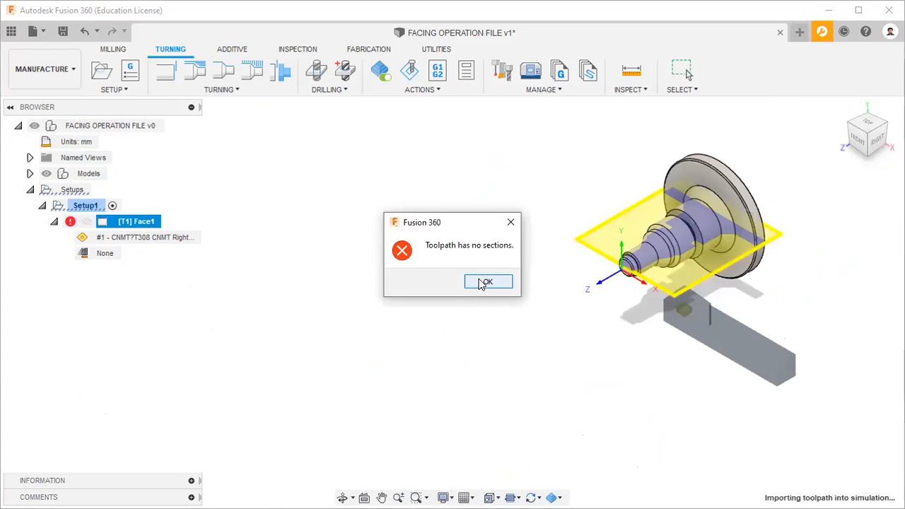
{"action": "left_click", "coordinate": [484, 281]}
- Select the facing operation under Setup1 and try to generate its toolpath again
{"action": "left_click", "coordinate": [54, 222]}
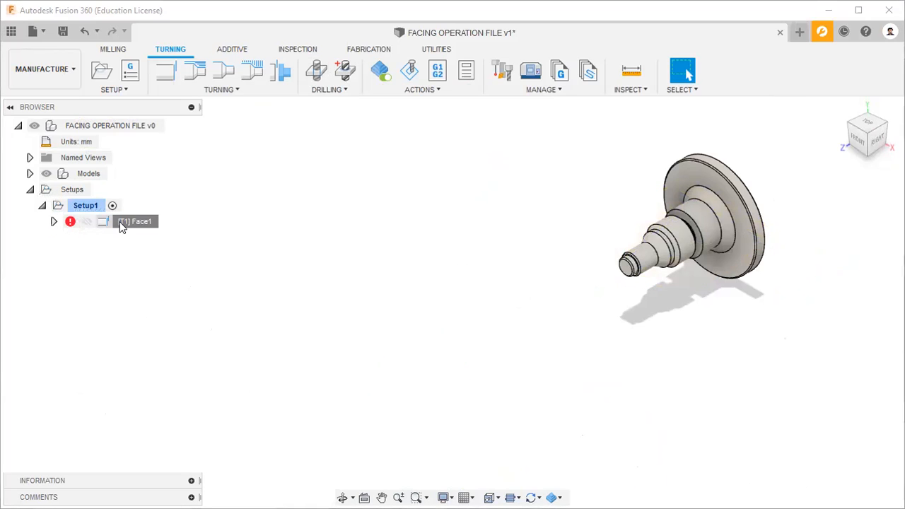
{"action": "left_click", "coordinate": [121, 222]}
{"action": "right_click", "coordinate": [123, 223]}
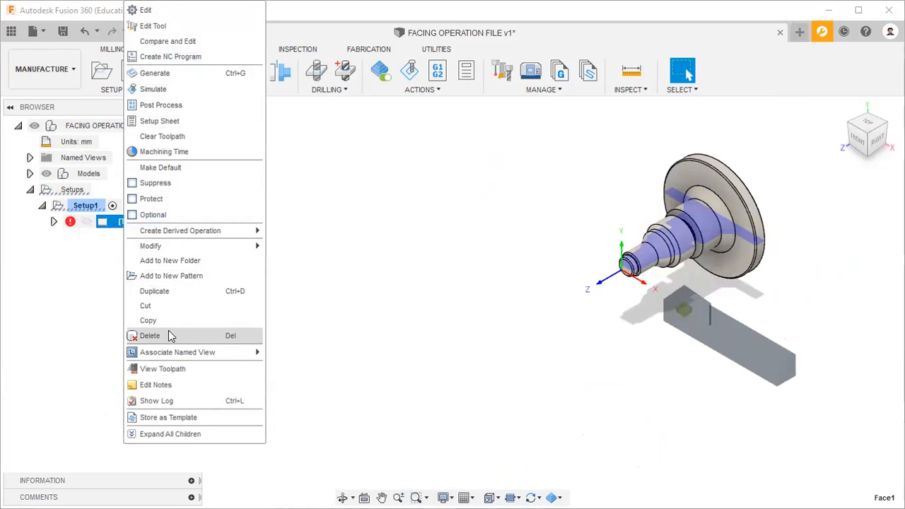
{"action": "left_click", "coordinate": [420, 190]}
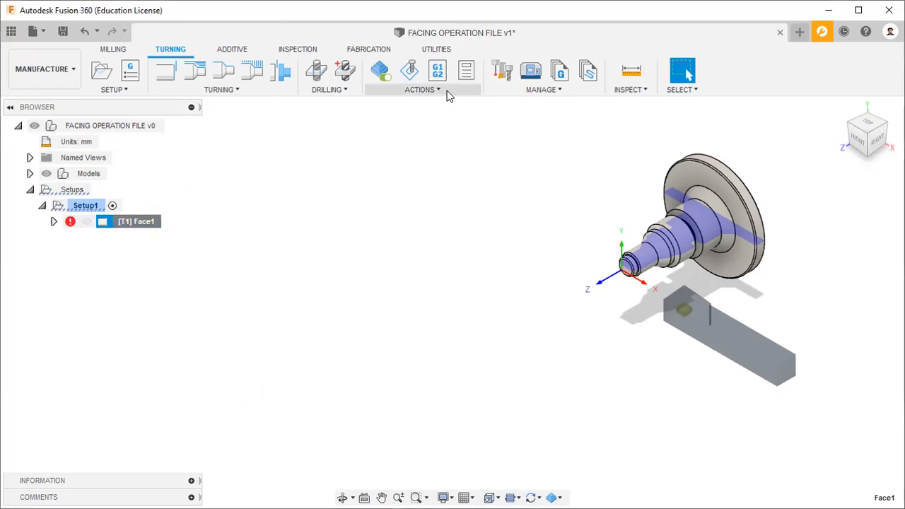
{"action": "left_click", "coordinate": [424, 90]}
{"action": "left_click", "coordinate": [420, 105]}
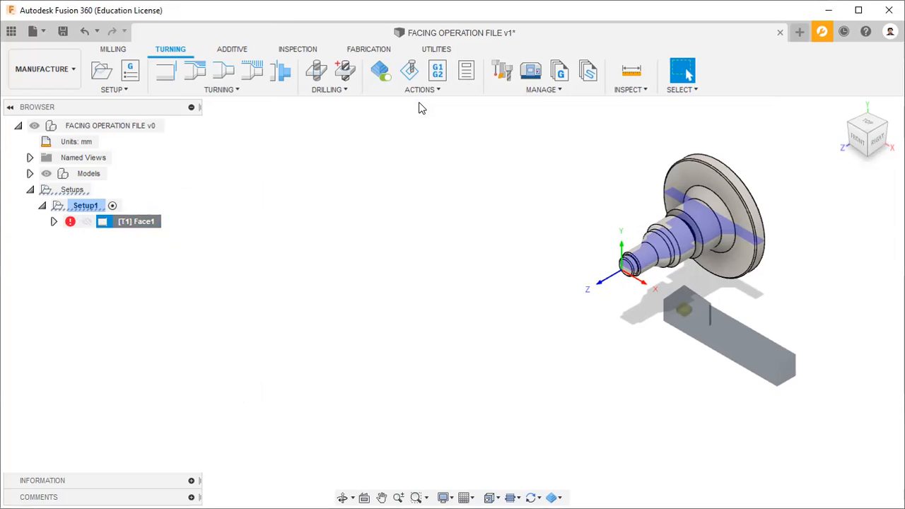
{"action": "left_click", "coordinate": [422, 290]}
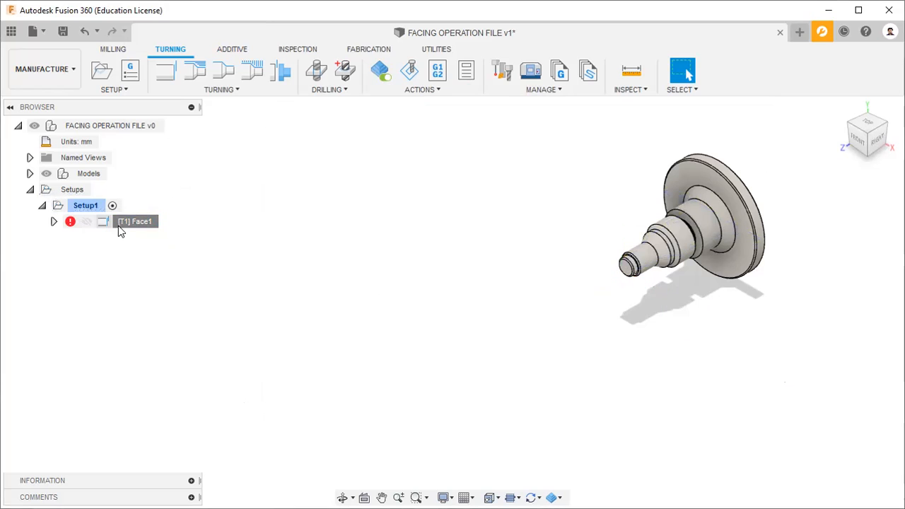
- Edit the facing operation to use Stock front as its Front Mode and accept the change
{"action": "left_click", "coordinate": [118, 225]}
{"action": "right_click", "coordinate": [126, 221]}
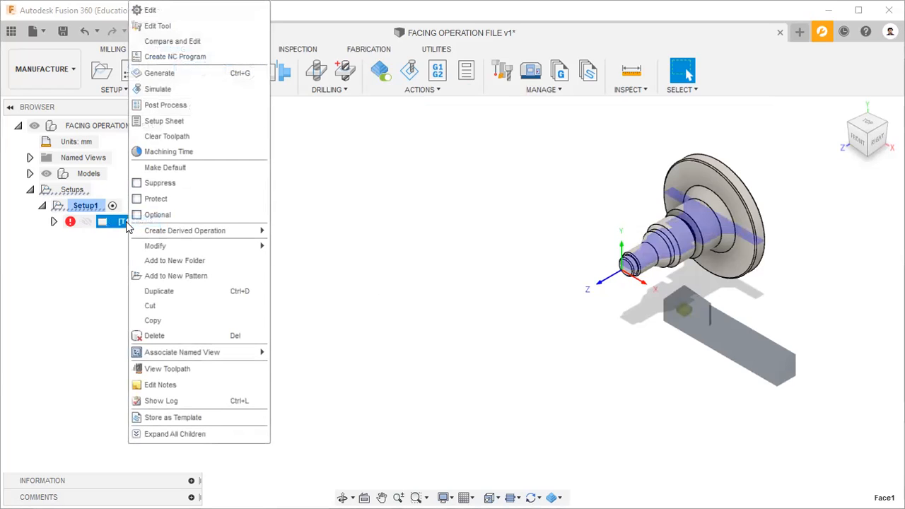
{"action": "left_click", "coordinate": [186, 17]}
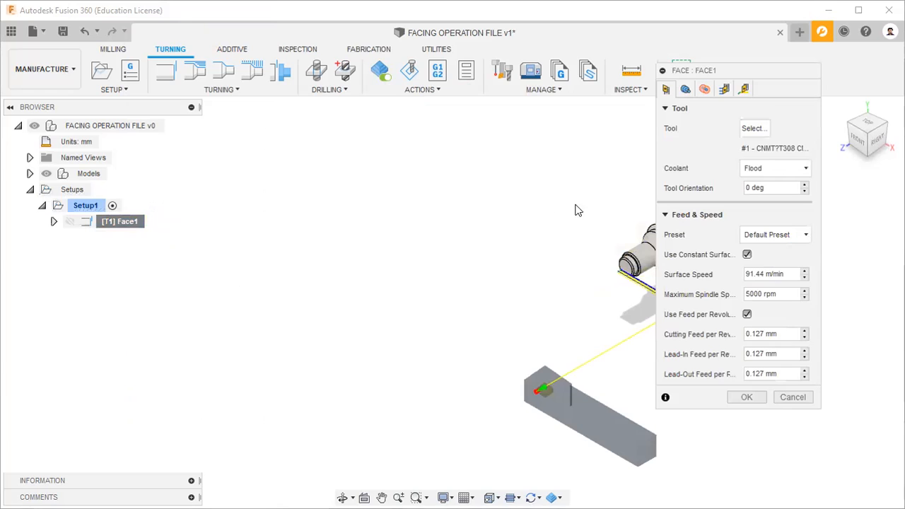
{"action": "left_click", "coordinate": [686, 90]}
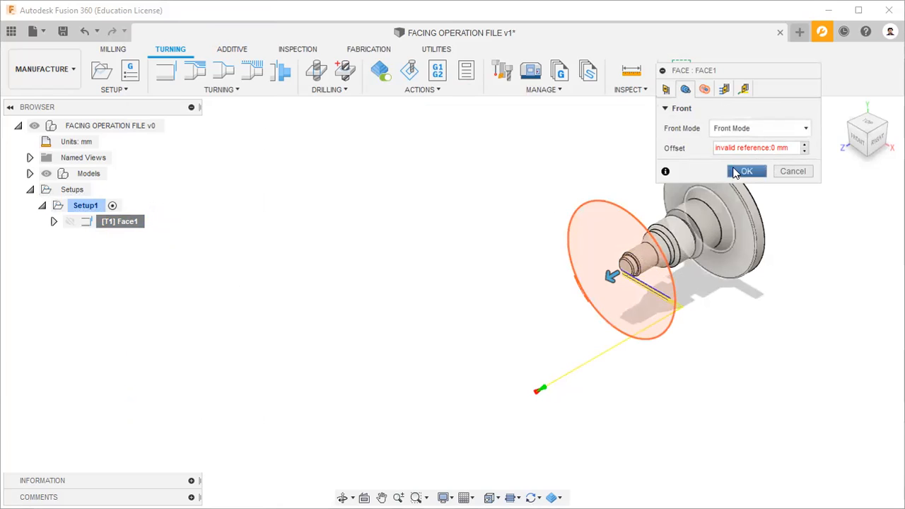
{"action": "left_click", "coordinate": [769, 130]}
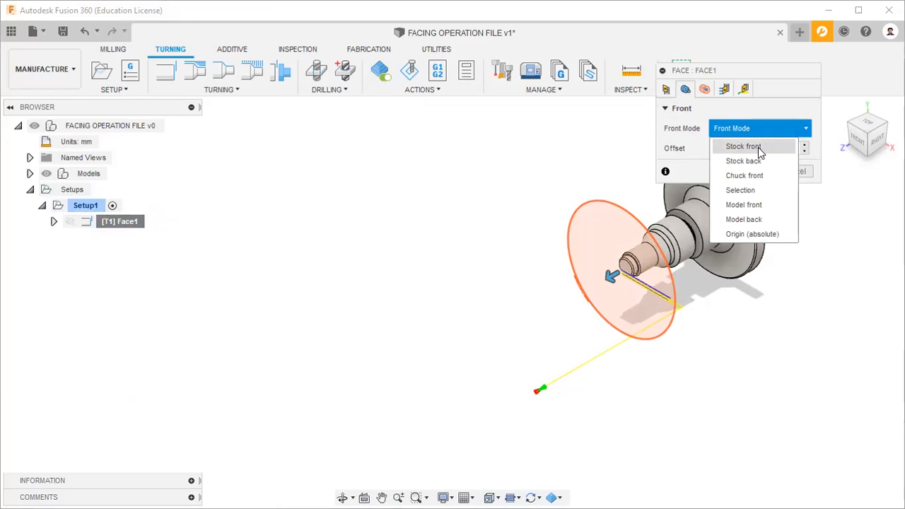
{"action": "left_click", "coordinate": [760, 148]}
{"action": "left_click", "coordinate": [747, 171]}
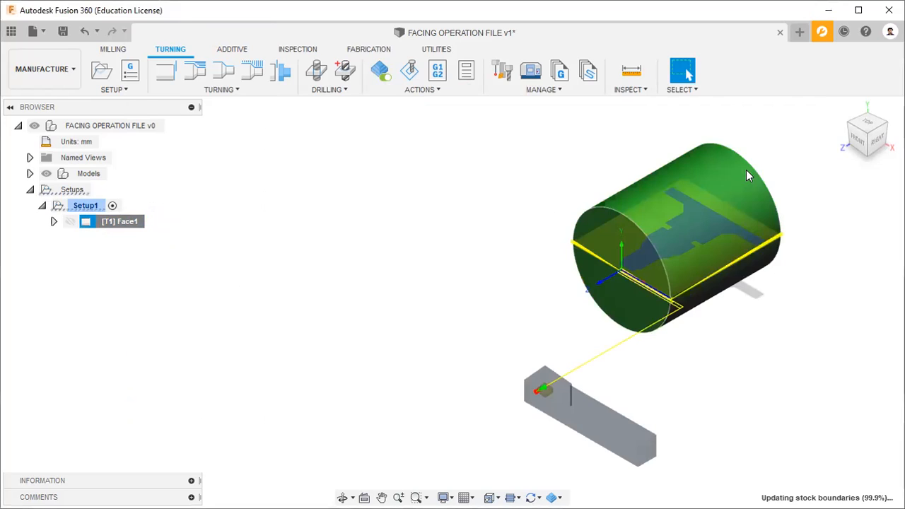
- Simulate the facing operation with the tool holder and stock shown, watching the cut from the top and home views
{"action": "left_click", "coordinate": [427, 90]}
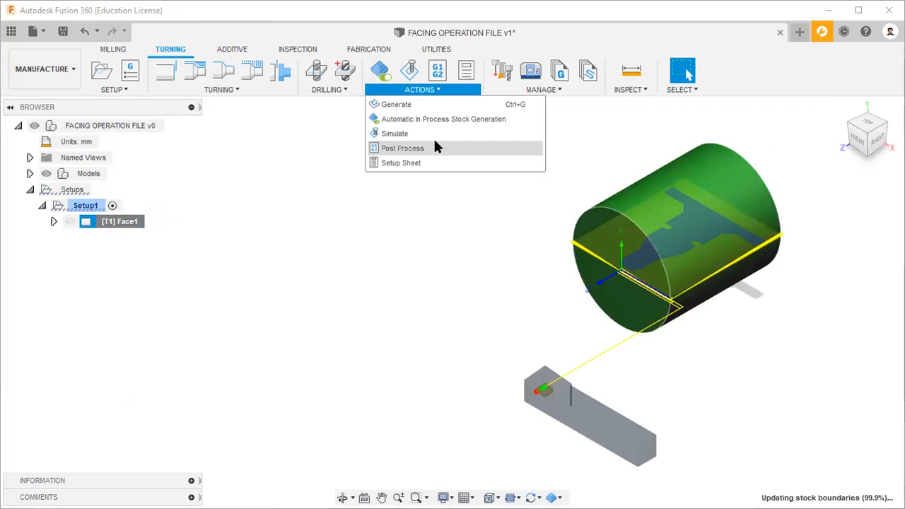
{"action": "left_click", "coordinate": [432, 133]}
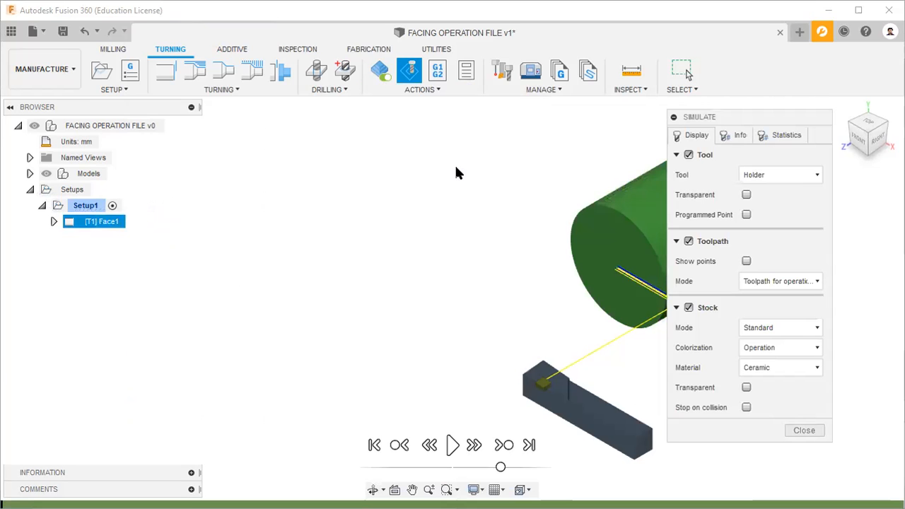
{"action": "scroll", "coordinate": [439, 239], "scroll_direction": "down", "scroll_amount": 3}
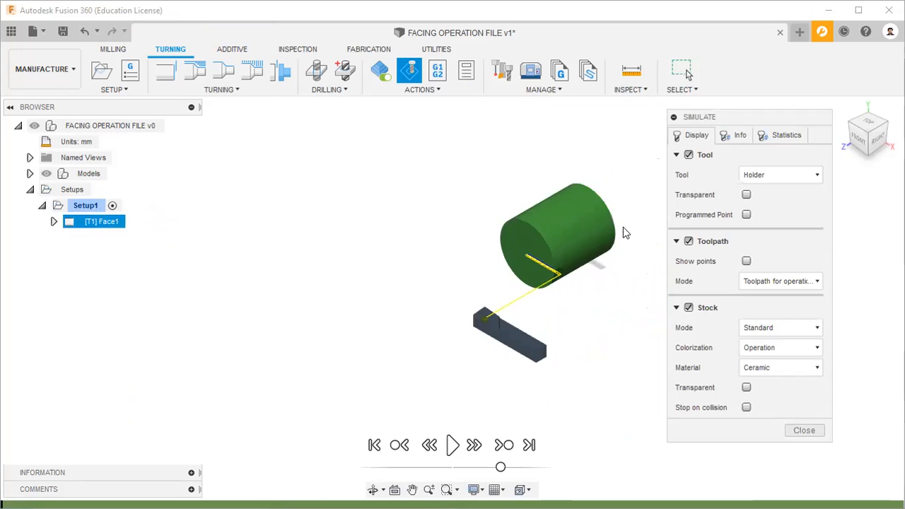
{"action": "scroll", "coordinate": [624, 228], "scroll_direction": "up", "scroll_amount": 2}
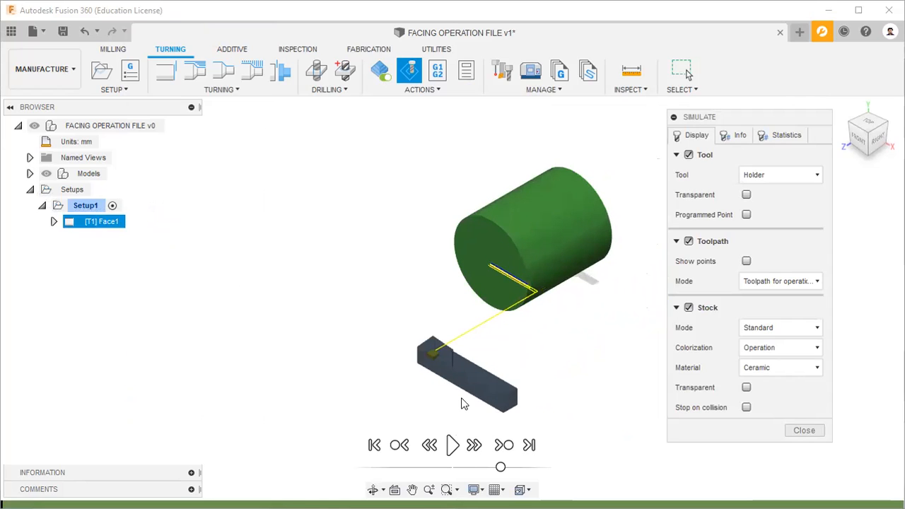
{"action": "left_click", "coordinate": [450, 446]}
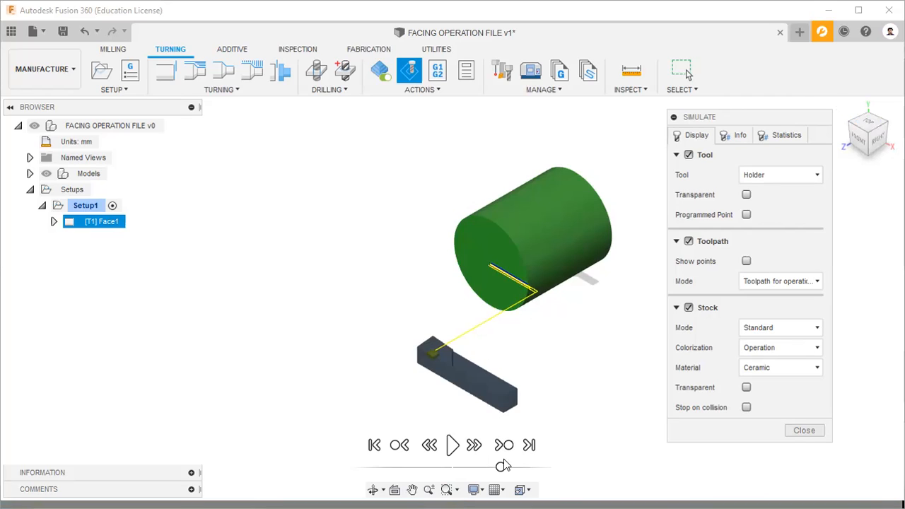
{"action": "left_click", "coordinate": [451, 446]}
{"action": "left_click", "coordinate": [868, 124]}
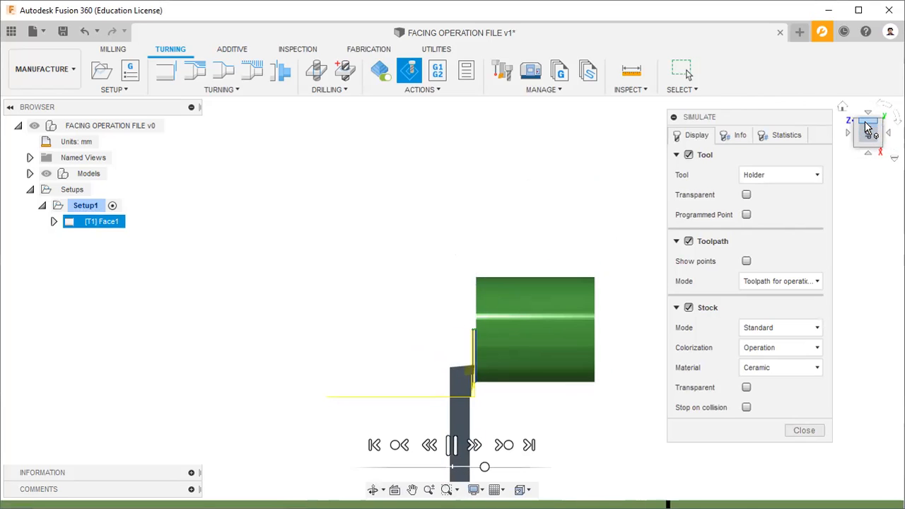
{"action": "left_click", "coordinate": [844, 107]}
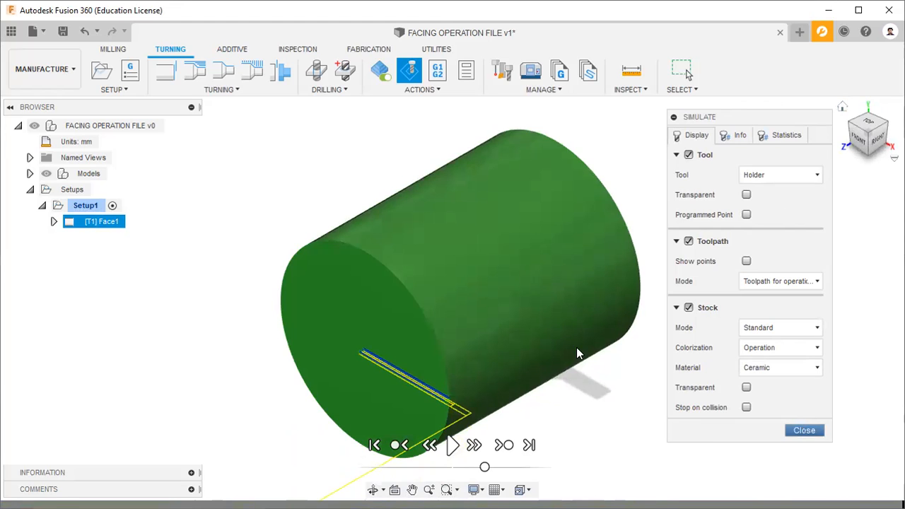
- Edit the facing operation's passes, setting the Stepover for multiple passes to 0.5 mm, and accept the change
{"action": "right_click", "coordinate": [112, 226]}
{"action": "left_click", "coordinate": [182, 24]}
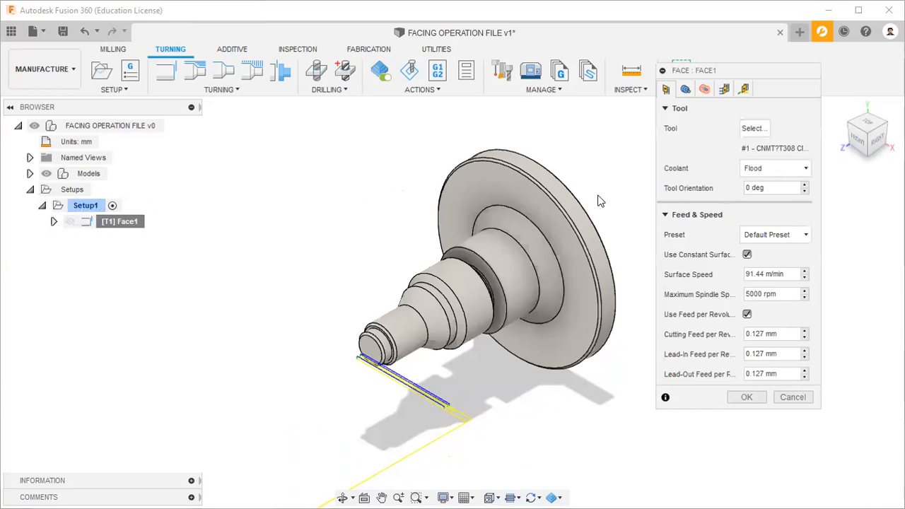
{"action": "left_click", "coordinate": [726, 89]}
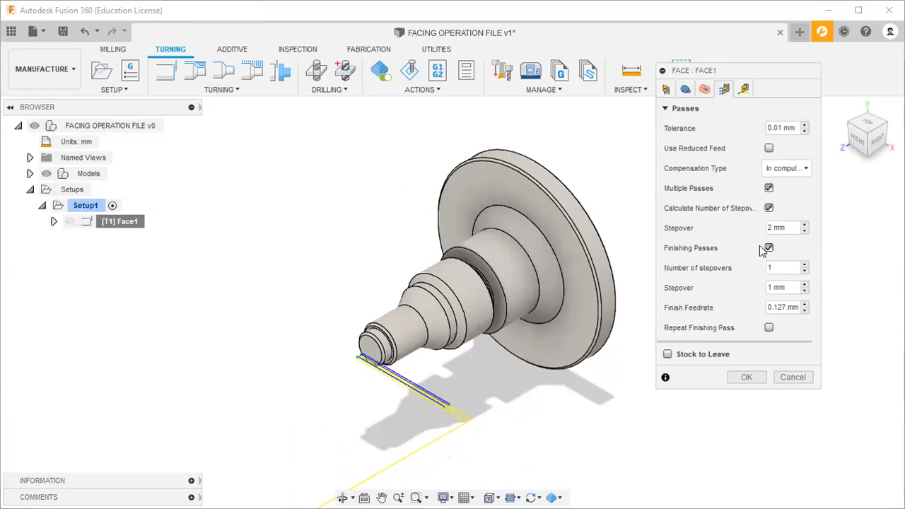
{"action": "left_click", "coordinate": [772, 286]}
{"action": "left_click", "coordinate": [779, 228]}
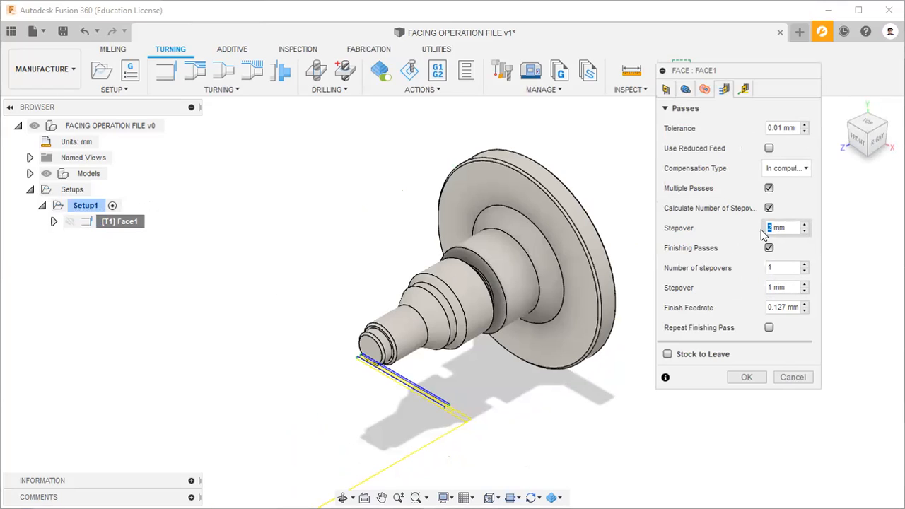
{"action": "type", "text": "0.5"}
{"action": "key", "text": "Return"}
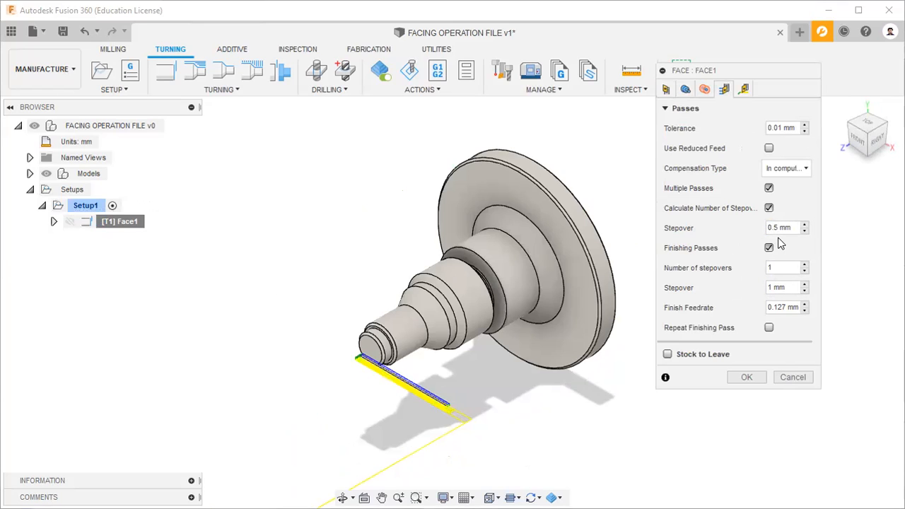
{"action": "left_click", "coordinate": [746, 377]}
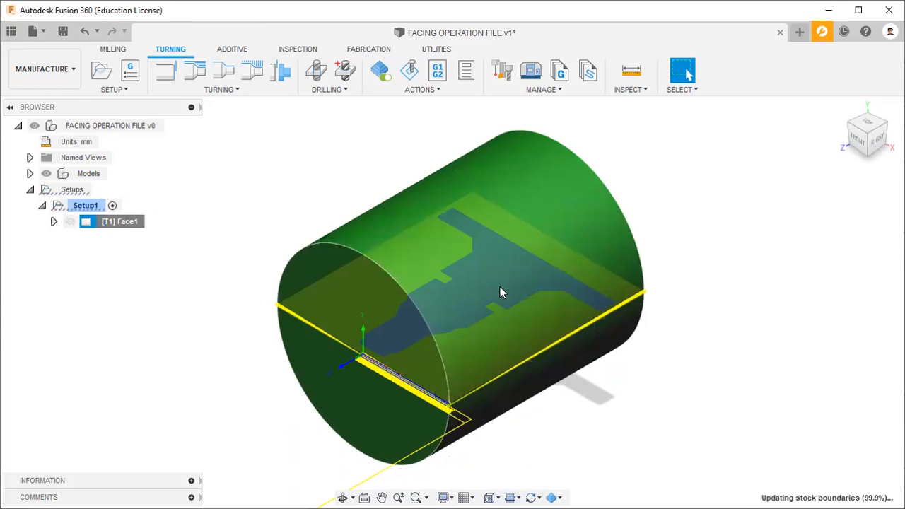
- Regenerate the facing toolpath with the 0.5 mm stepover and play its simulation from the home view
{"action": "left_click", "coordinate": [452, 90]}
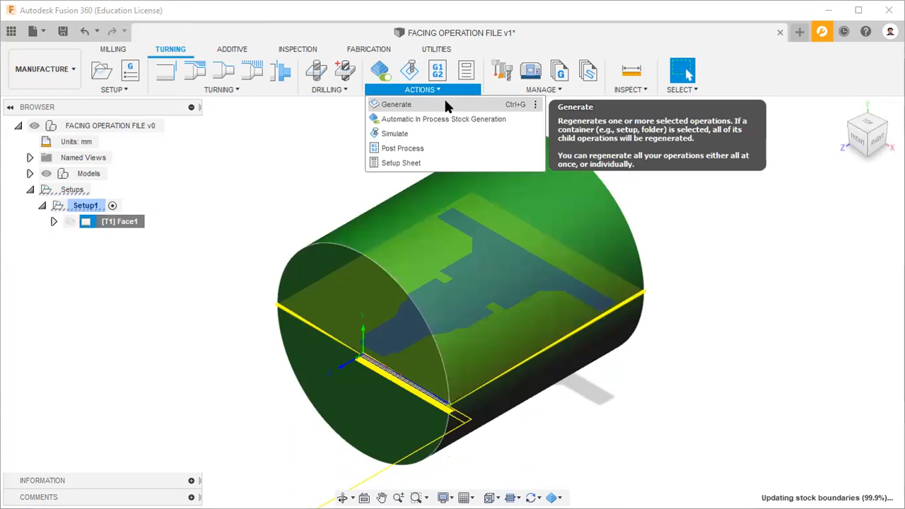
{"action": "left_click", "coordinate": [446, 104]}
{"action": "left_click", "coordinate": [495, 282]}
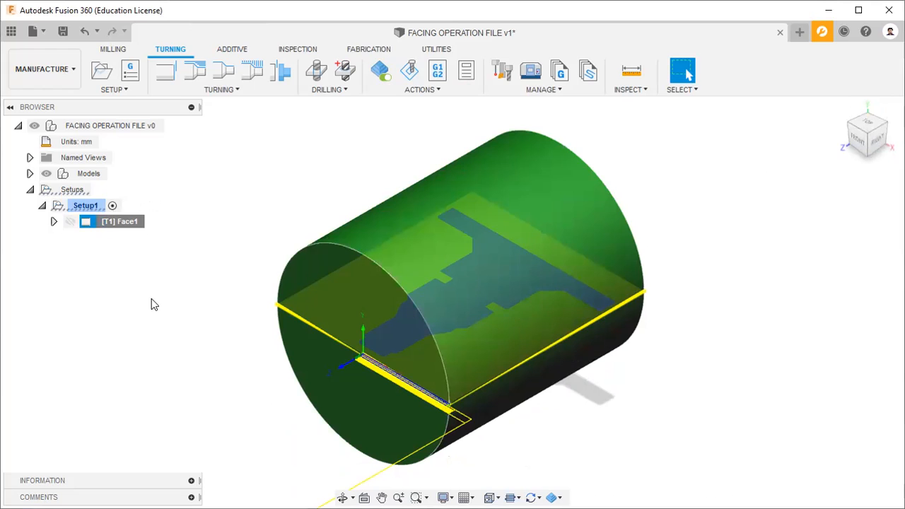
{"action": "left_click", "coordinate": [439, 92]}
{"action": "left_click", "coordinate": [396, 134]}
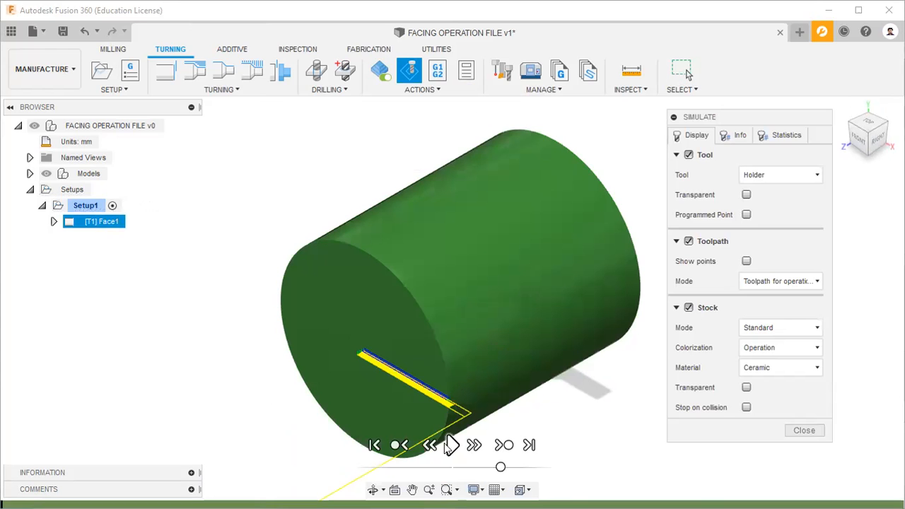
{"action": "left_click", "coordinate": [451, 445]}
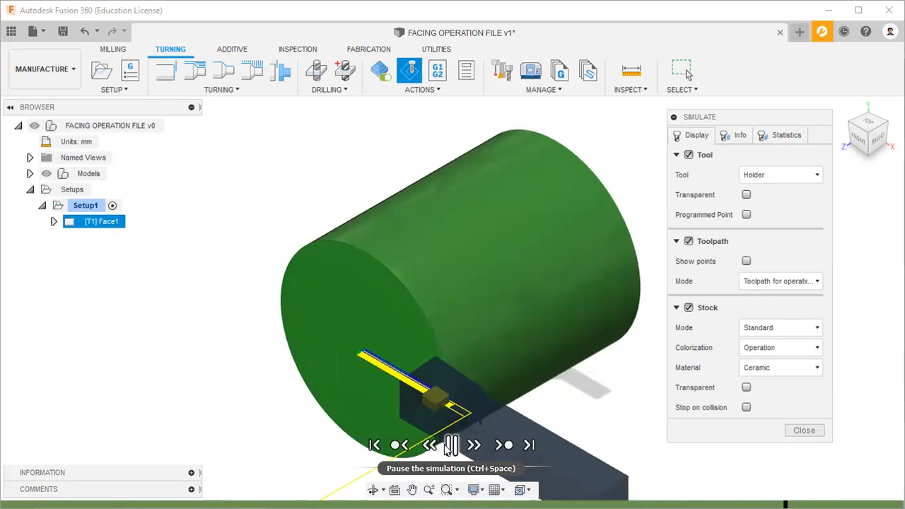
{"action": "left_click", "coordinate": [450, 446]}
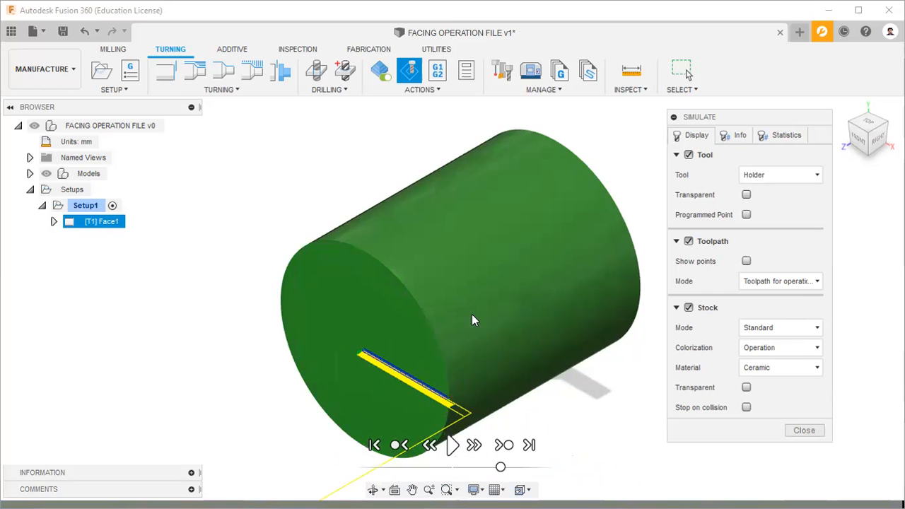
{"action": "left_click", "coordinate": [803, 430]}
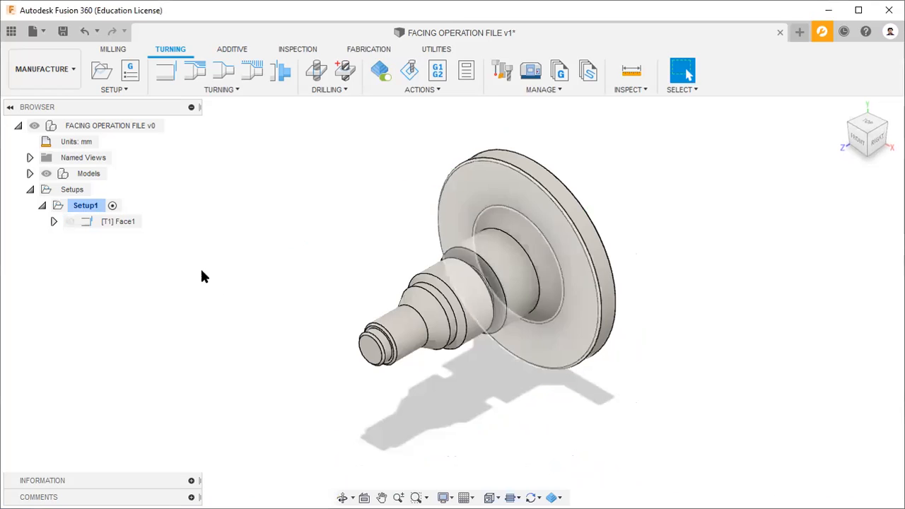
- Edit the facing operation's geometry to offset the stock front by 2 mm and accept the change
{"action": "right_click", "coordinate": [118, 222]}
{"action": "left_click", "coordinate": [162, 14]}
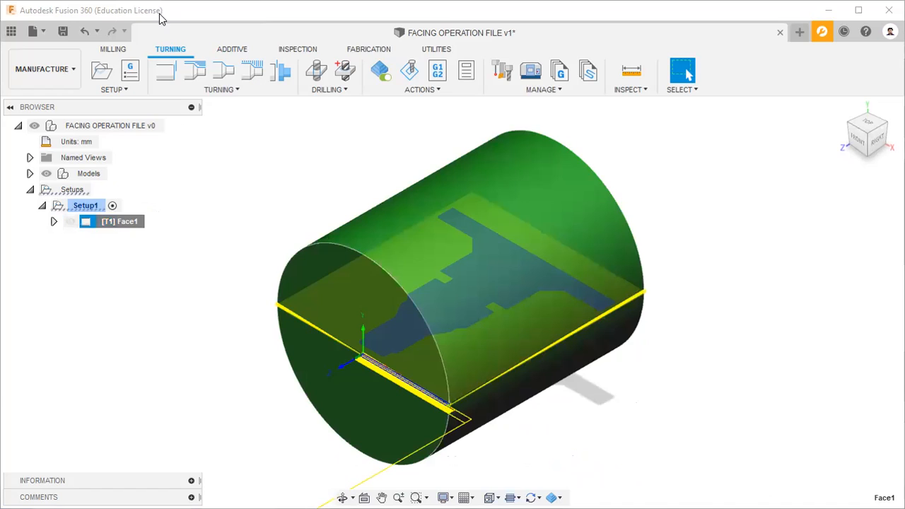
{"action": "left_click", "coordinate": [685, 89]}
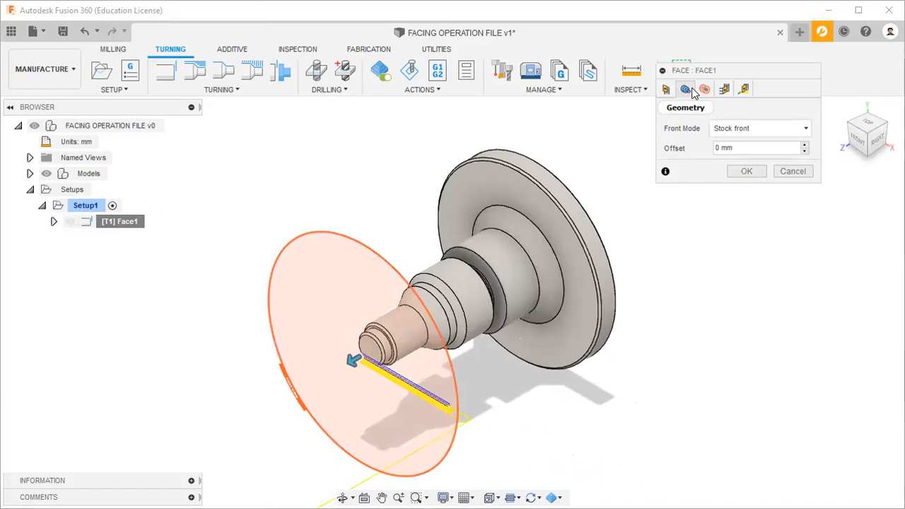
{"action": "double_click", "coordinate": [717, 148]}
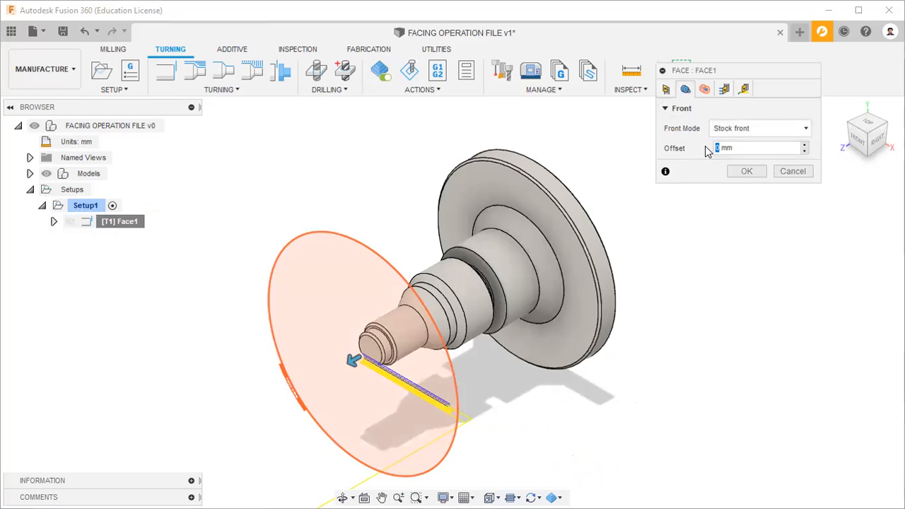
{"action": "type", "text": "2"}
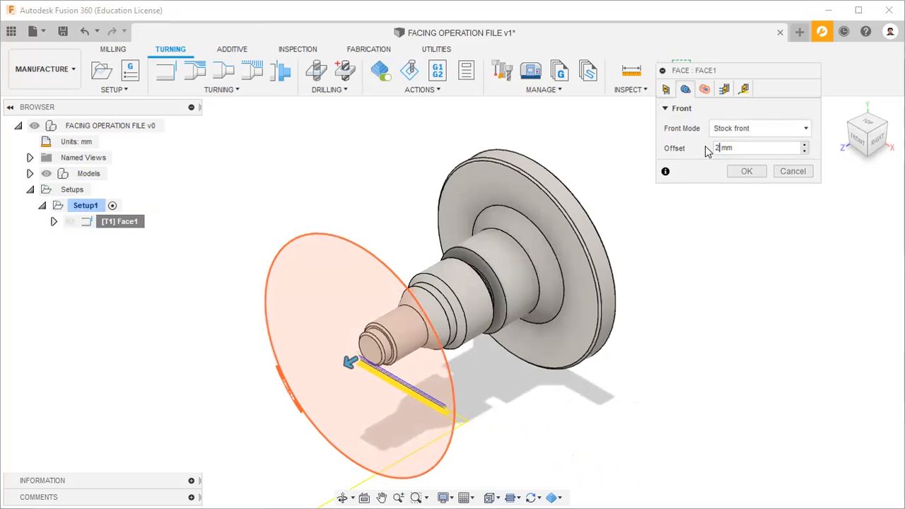
{"action": "left_click", "coordinate": [746, 171]}
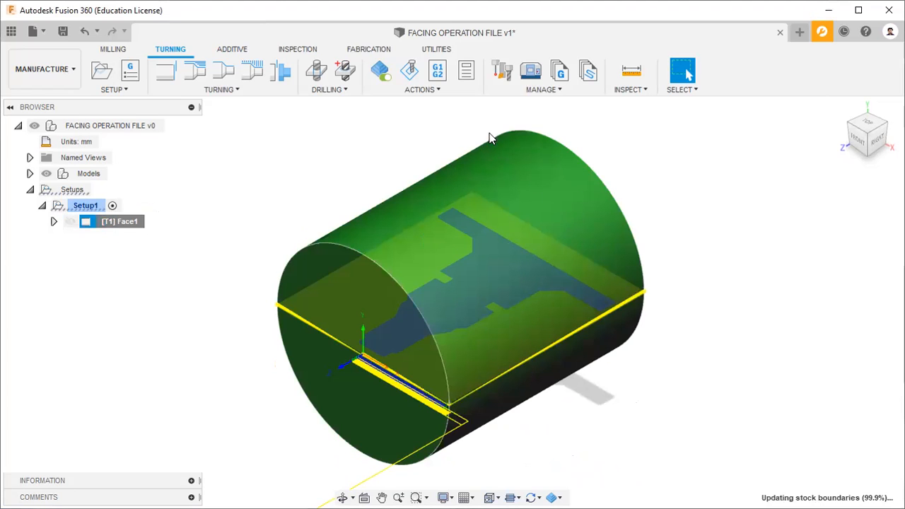
- Regenerate the facing toolpath and simulate it from the top to check the 2 mm front offset
{"action": "left_click", "coordinate": [428, 90]}
{"action": "left_click", "coordinate": [500, 283]}
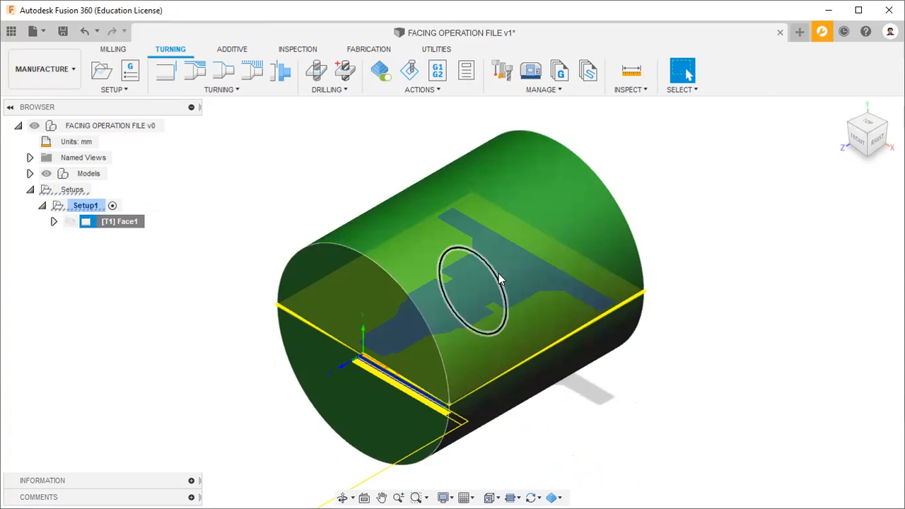
{"action": "left_click", "coordinate": [432, 93]}
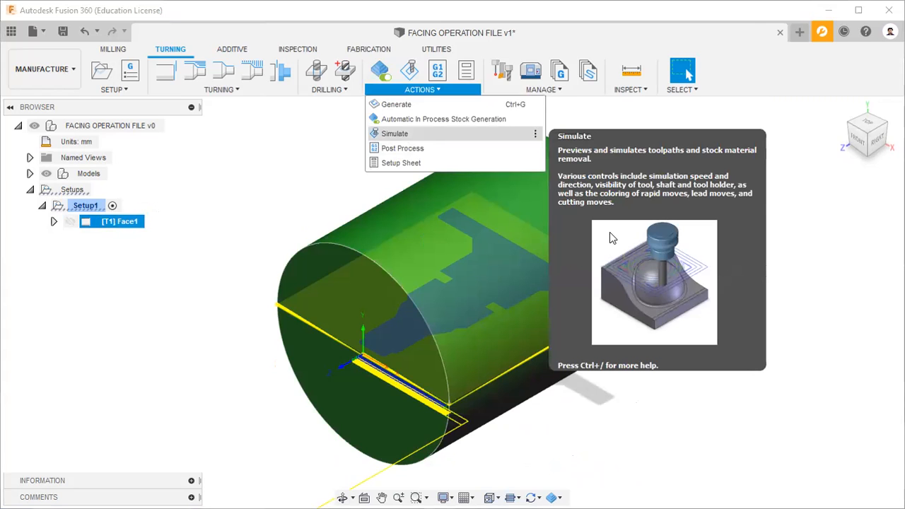
{"action": "left_click", "coordinate": [395, 134]}
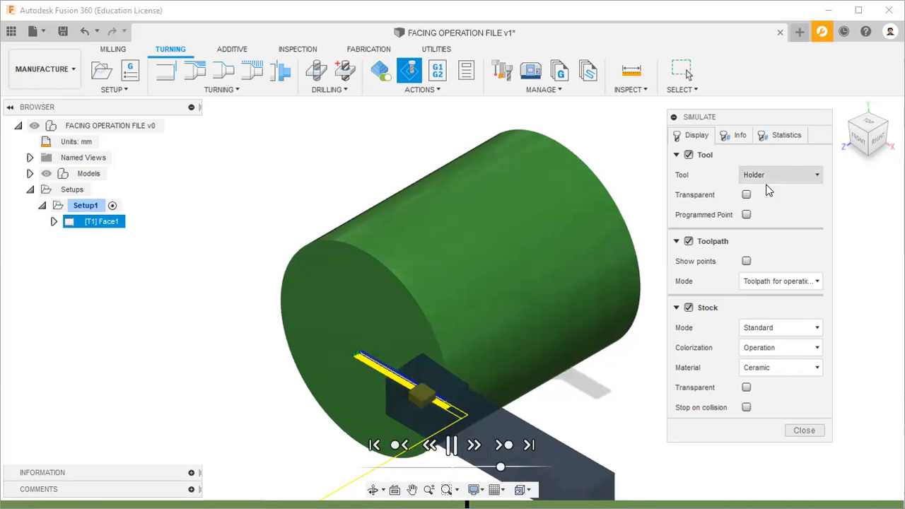
{"action": "left_click", "coordinate": [872, 125]}
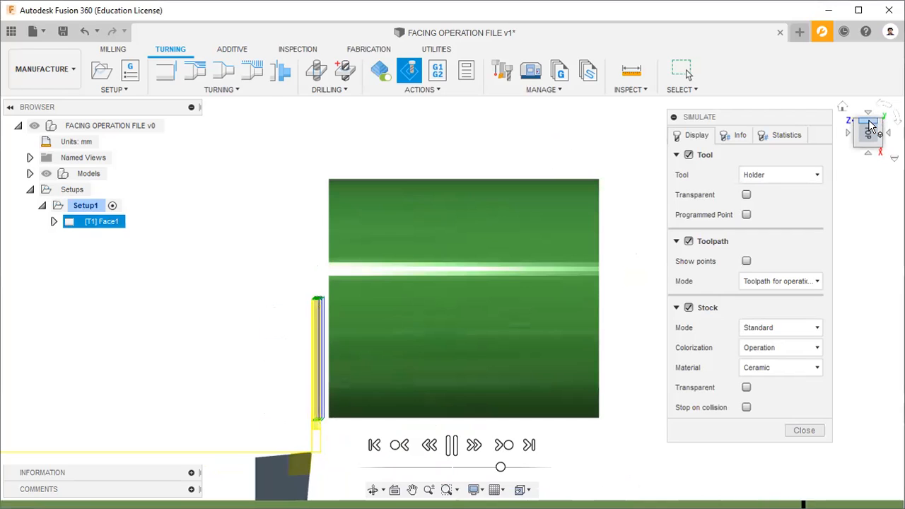
{"action": "left_click", "coordinate": [804, 430]}
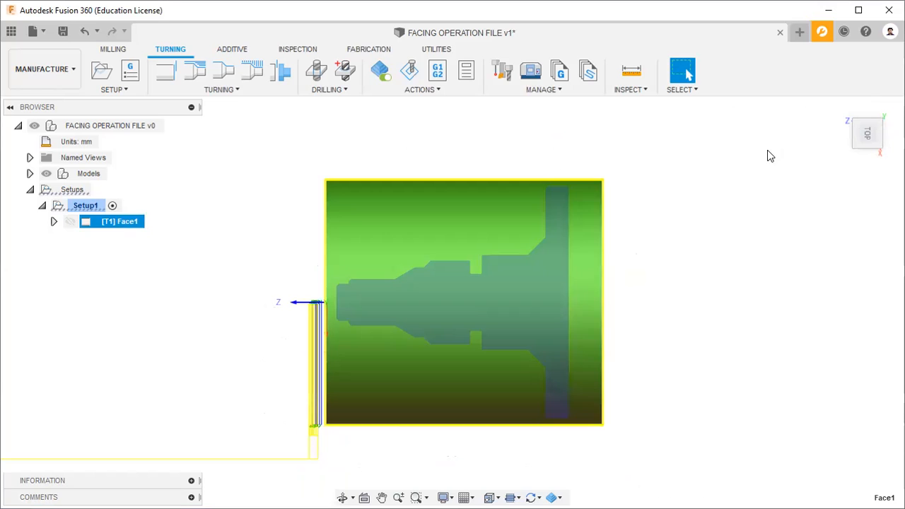
{"action": "left_click", "coordinate": [843, 106]}
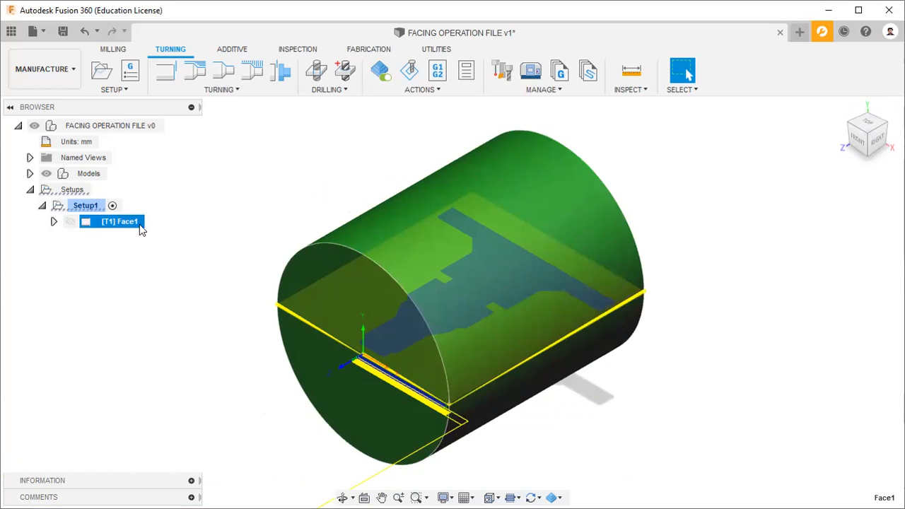
- Edit the facing operation's geometry to set the stock front Offset to -2 mm and accept the change
{"action": "right_click", "coordinate": [128, 224]}
{"action": "left_click", "coordinate": [178, 9]}
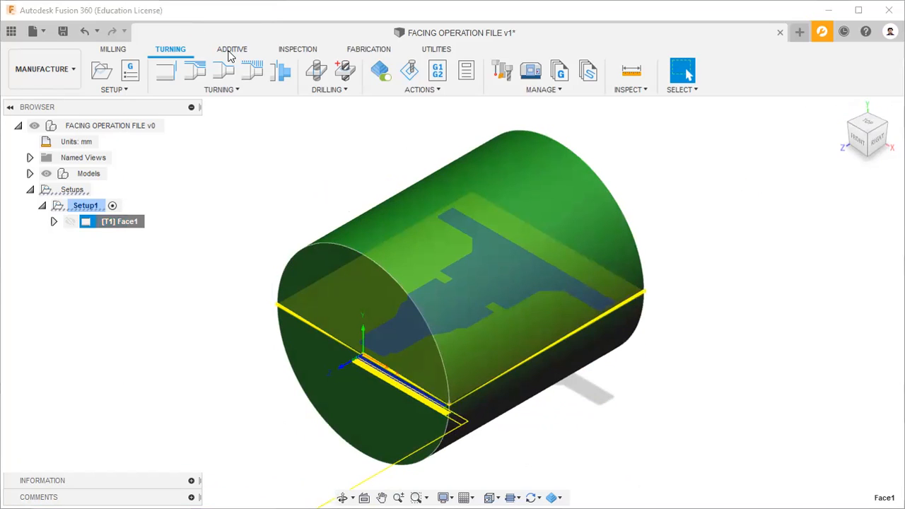
{"action": "left_click", "coordinate": [685, 90]}
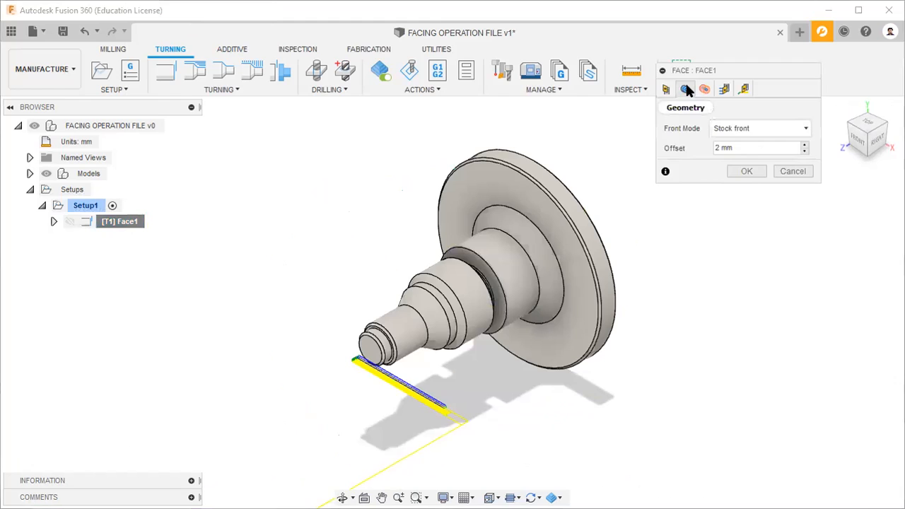
{"action": "left_click", "coordinate": [757, 128]}
{"action": "left_click", "coordinate": [783, 104]}
{"action": "left_click_drag", "start_coordinate": [720, 147], "coordinate": [708, 150]}
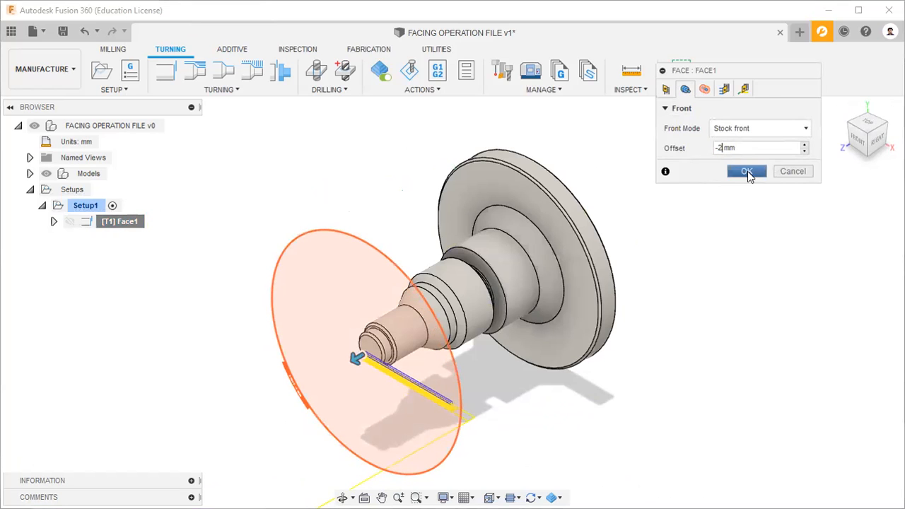
{"action": "left_click", "coordinate": [746, 171]}
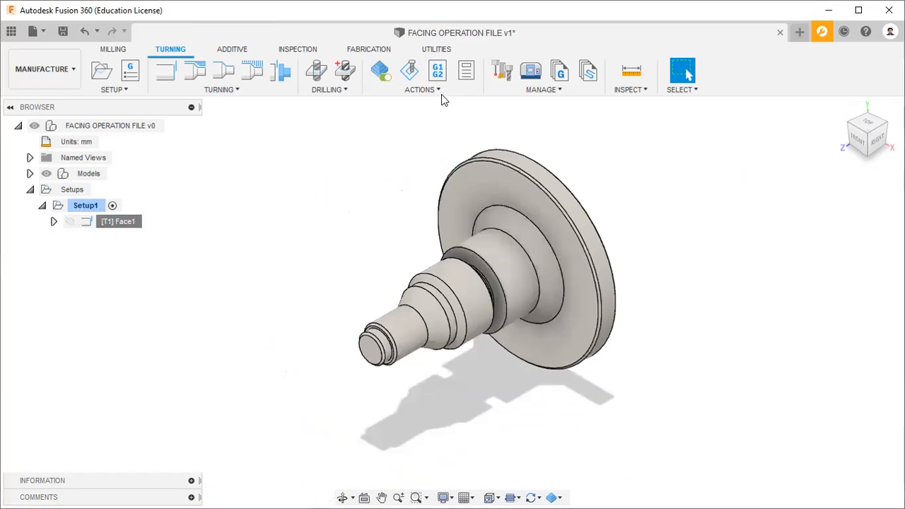
- Regenerate the facing toolpath with the -2 mm front offset and run its simulation to the end
{"action": "left_click", "coordinate": [427, 112]}
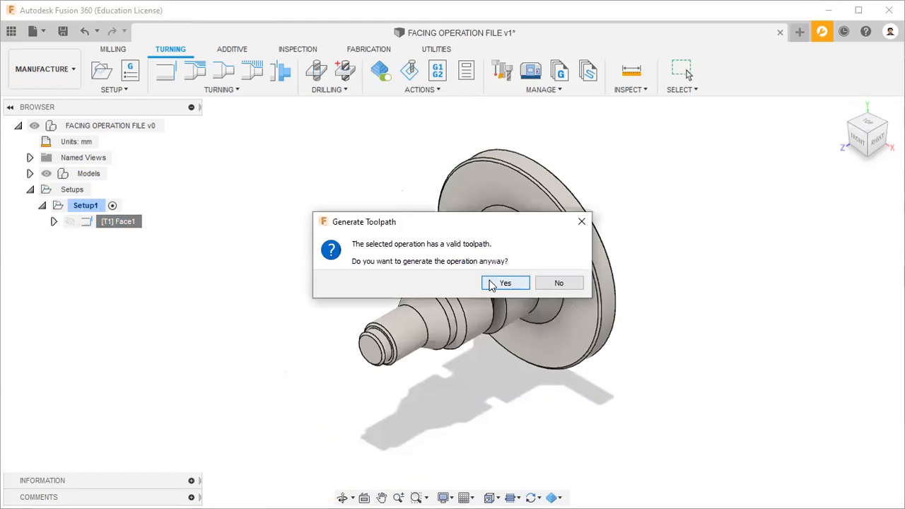
{"action": "left_click", "coordinate": [492, 284]}
{"action": "left_click", "coordinate": [428, 89]}
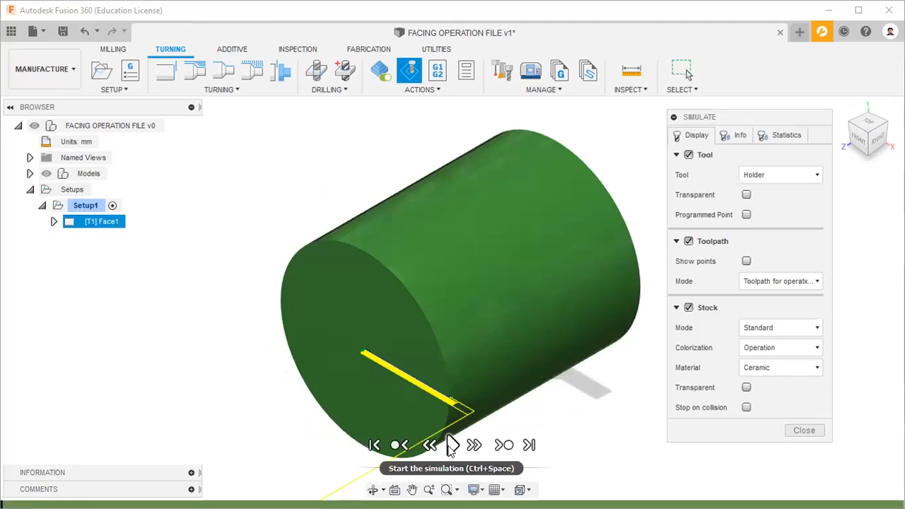
{"action": "left_click", "coordinate": [452, 445]}
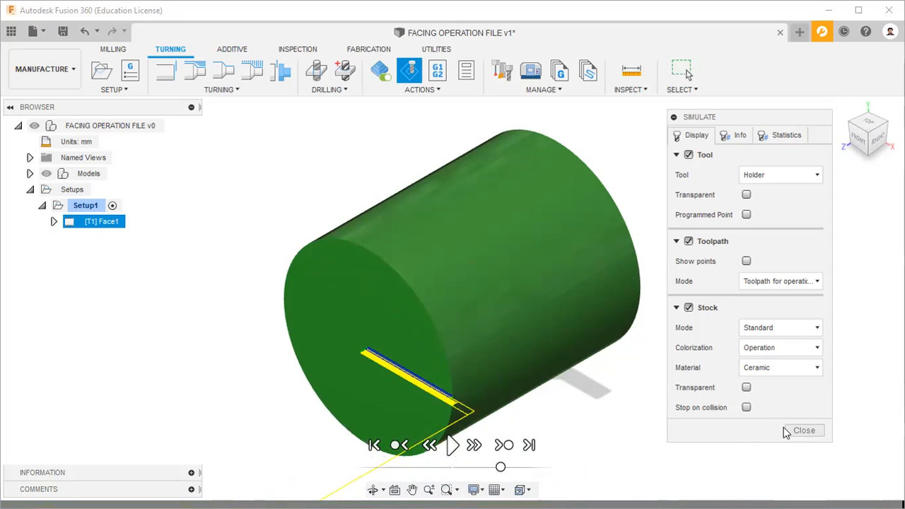
{"action": "left_click", "coordinate": [804, 431]}
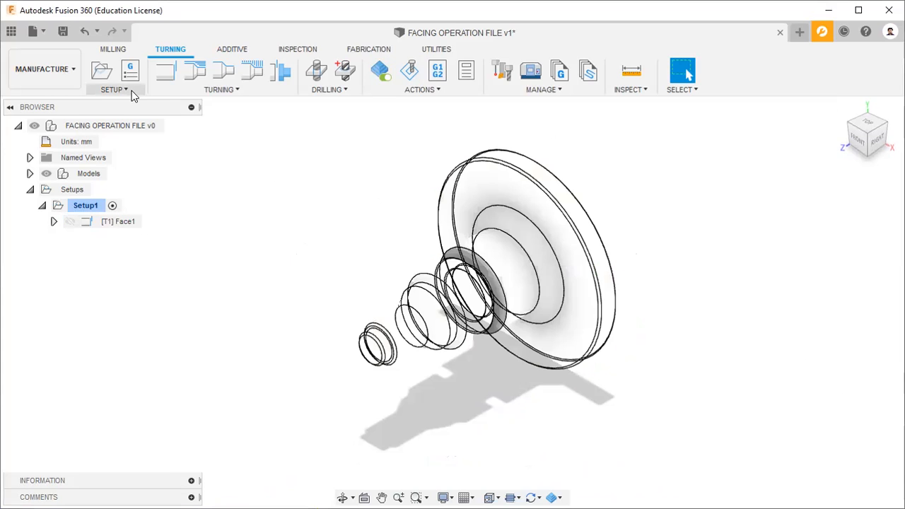
{"action": "left_click", "coordinate": [132, 93]}
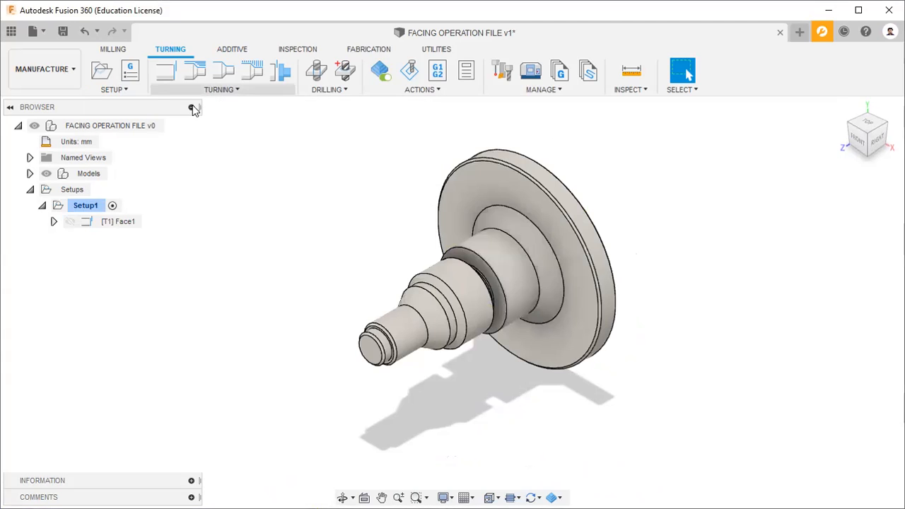
{"action": "left_click", "coordinate": [219, 89]}
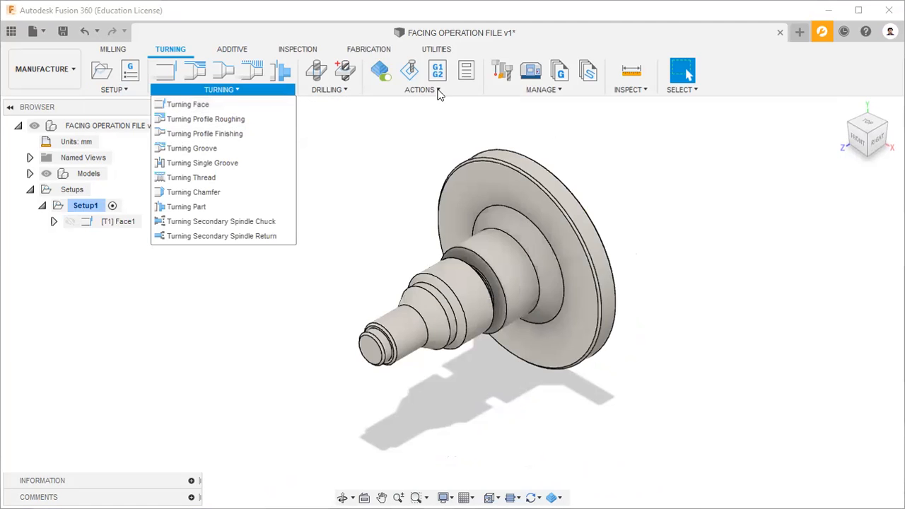
- Start post processing the facing operation and select the FANUC Turning / fanuc turning post configuration
{"action": "left_click", "coordinate": [438, 90]}
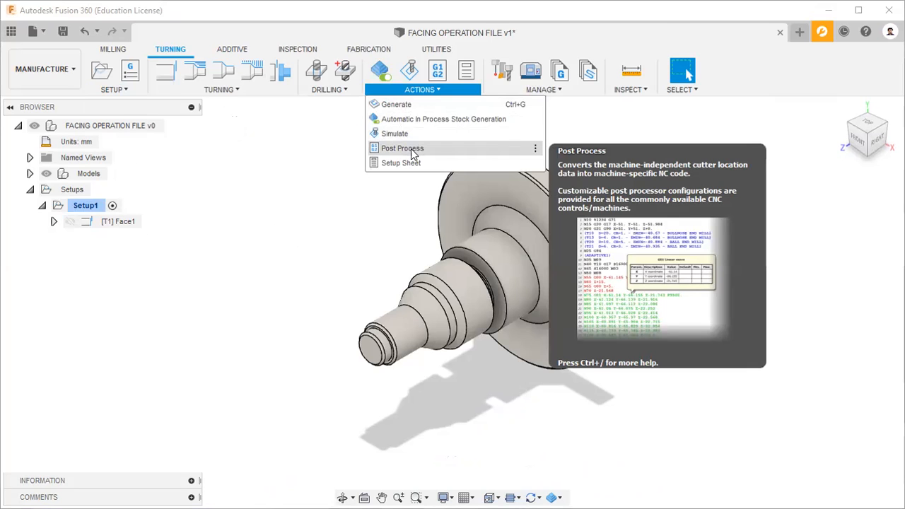
{"action": "left_click", "coordinate": [411, 149]}
{"action": "left_click", "coordinate": [450, 154]}
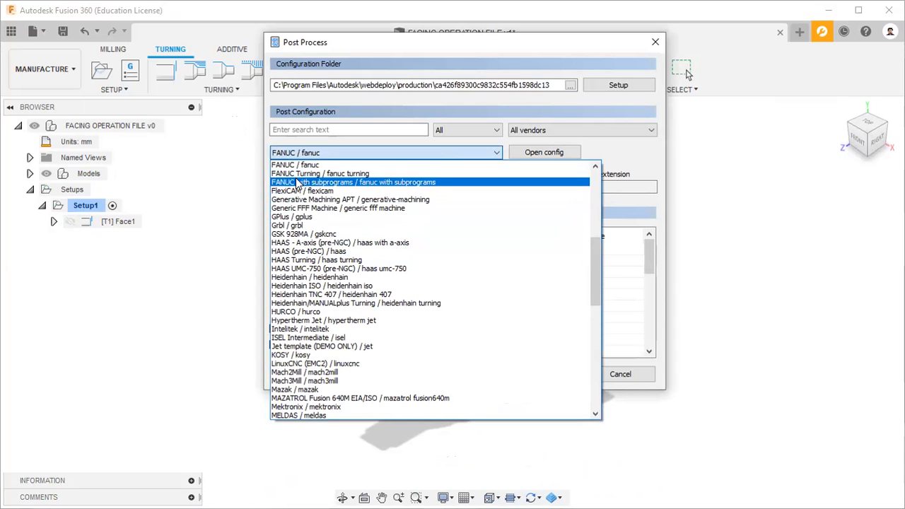
{"action": "left_click", "coordinate": [358, 174]}
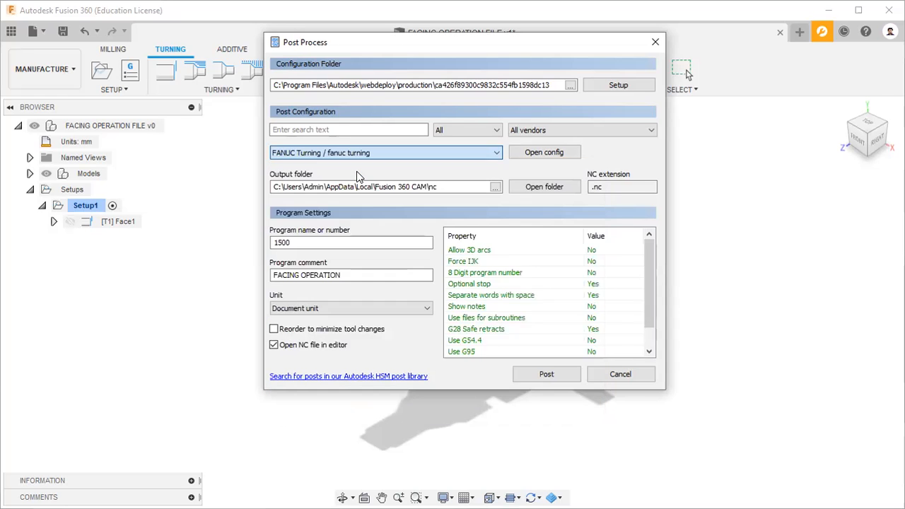
- Filter the post configurations to Turning while keeping All vendors and the FANUC Turning / fanuc turning post
{"action": "left_click", "coordinate": [493, 132]}
{"action": "left_click", "coordinate": [476, 159]}
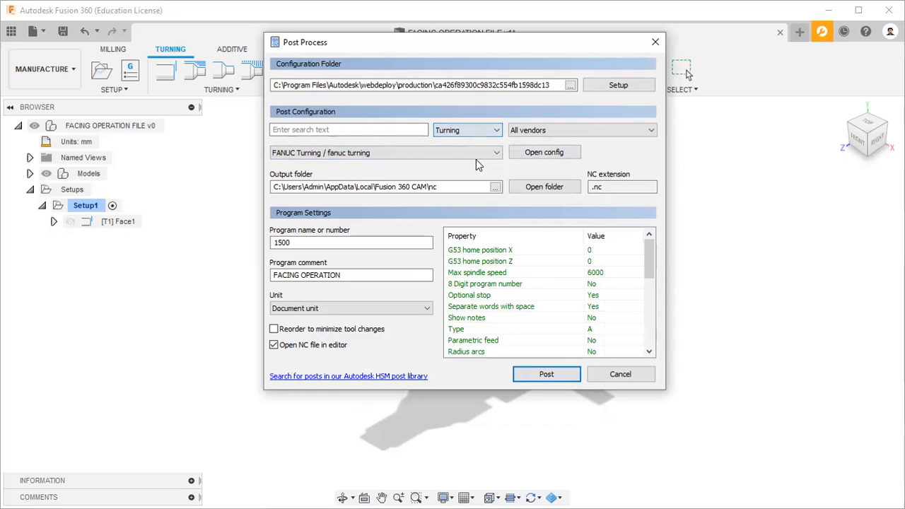
{"action": "left_click", "coordinate": [623, 131]}
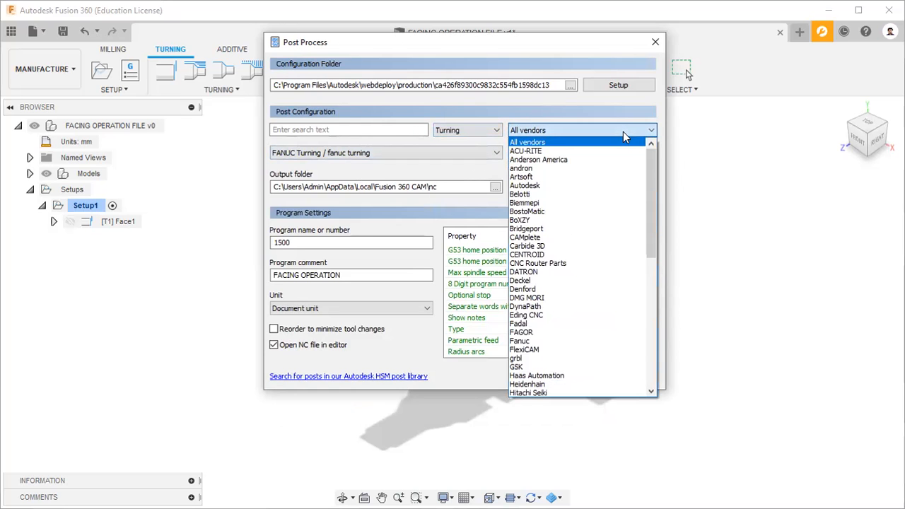
{"action": "scroll", "coordinate": [642, 224], "scroll_direction": "down", "scroll_amount": 8}
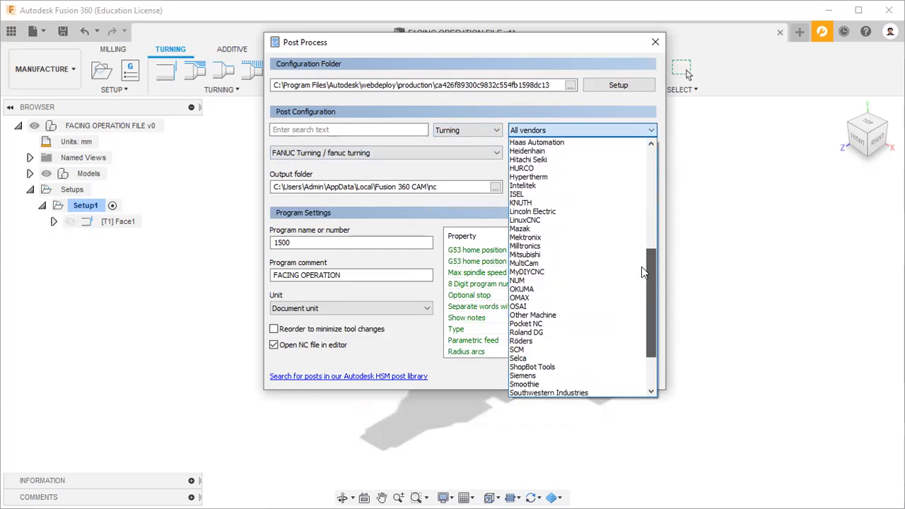
{"action": "scroll", "coordinate": [644, 304], "scroll_direction": "up", "scroll_amount": 12}
{"action": "left_click", "coordinate": [612, 129]}
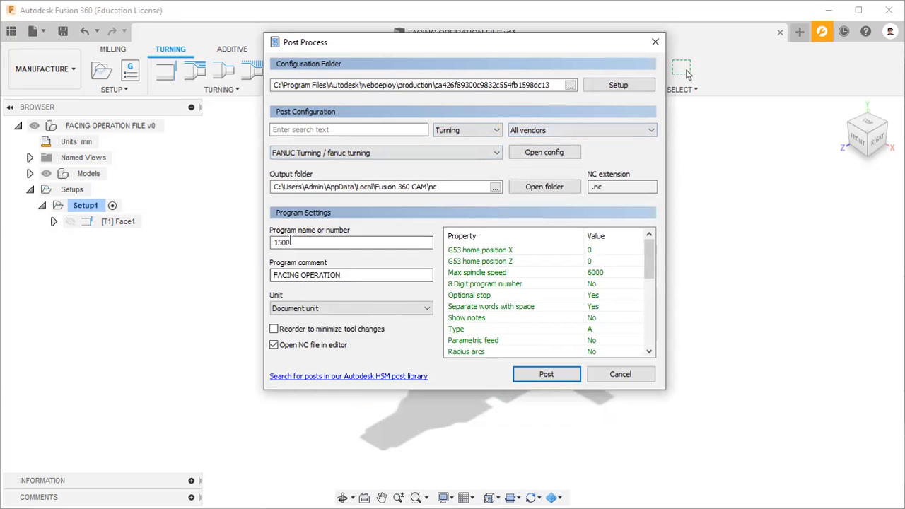
- Check the program number 1500 and comment FACING OPERATION, and keep Document unit as the output unit
{"action": "left_click_drag", "start_coordinate": [291, 243], "coordinate": [273, 240]}
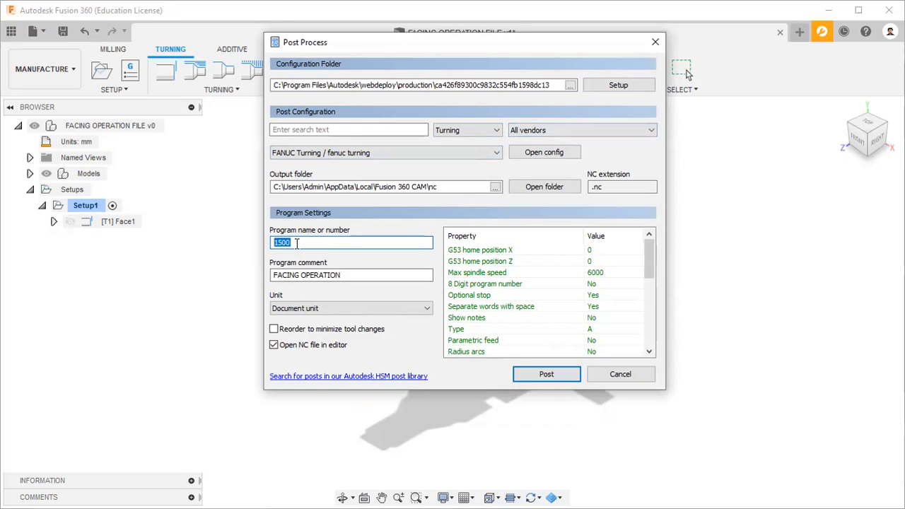
{"action": "left_click_drag", "start_coordinate": [342, 275], "coordinate": [272, 276]}
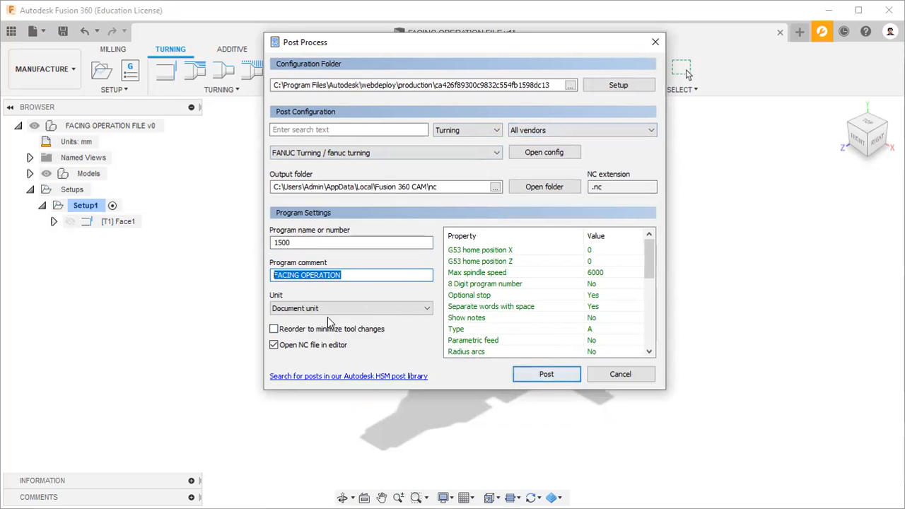
{"action": "left_click", "coordinate": [373, 313]}
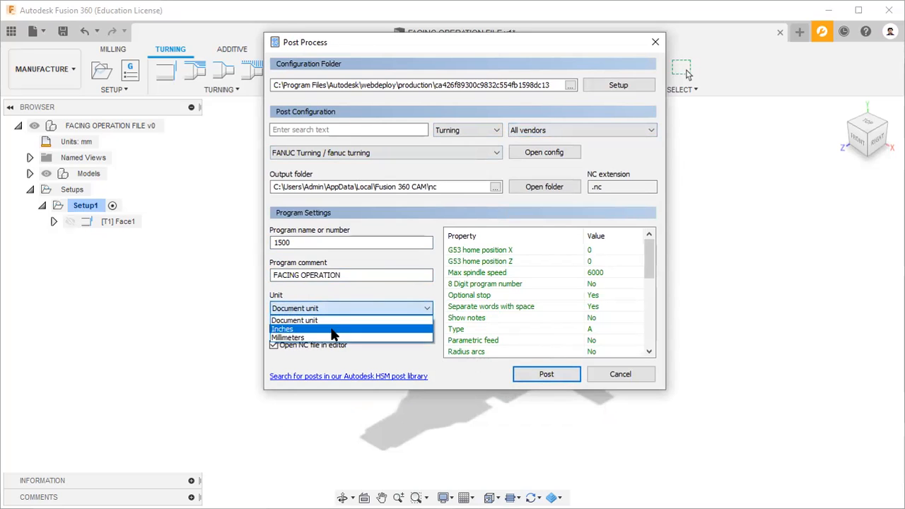
{"action": "left_click", "coordinate": [370, 318]}
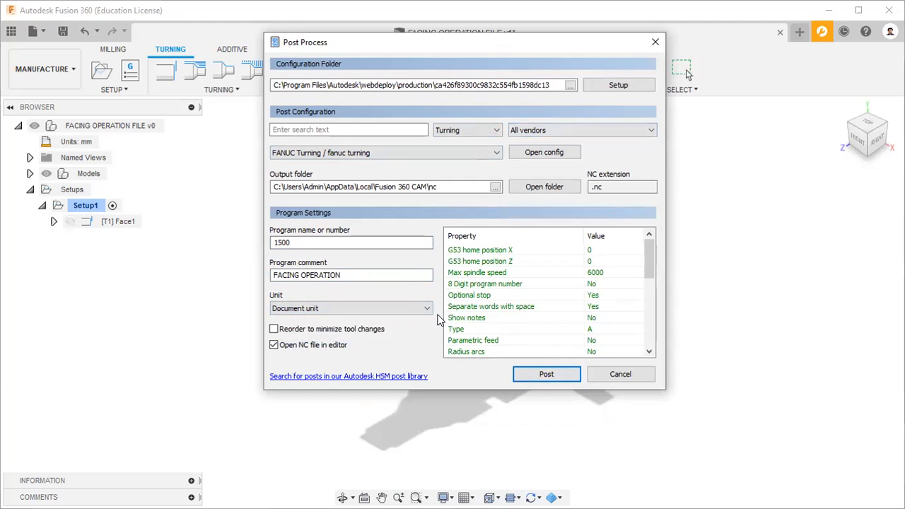
- Post the program and save the NC file as 1500 in the CONS folder on drive D
{"action": "left_click", "coordinate": [544, 377]}
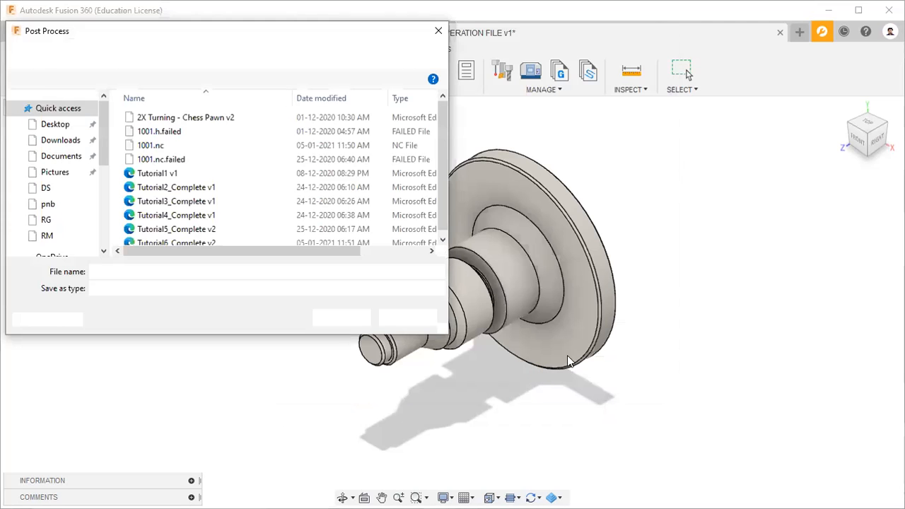
{"action": "left_click_drag", "start_coordinate": [103, 133], "coordinate": [103, 220]}
{"action": "left_click", "coordinate": [62, 210]}
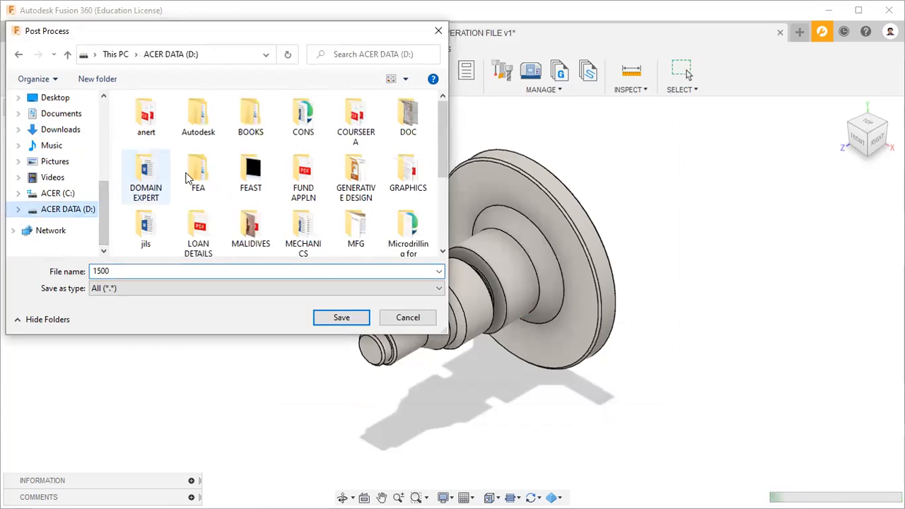
{"action": "double_click", "coordinate": [303, 124]}
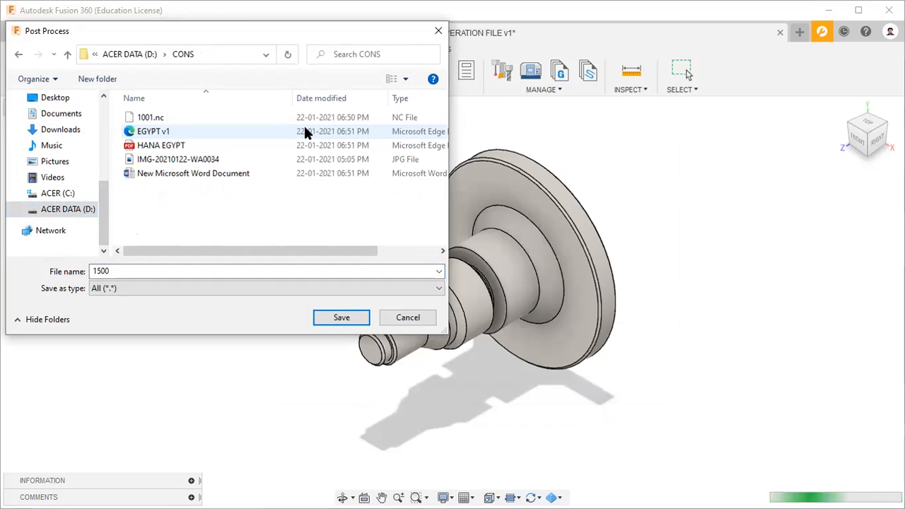
{"action": "left_click", "coordinate": [339, 318]}
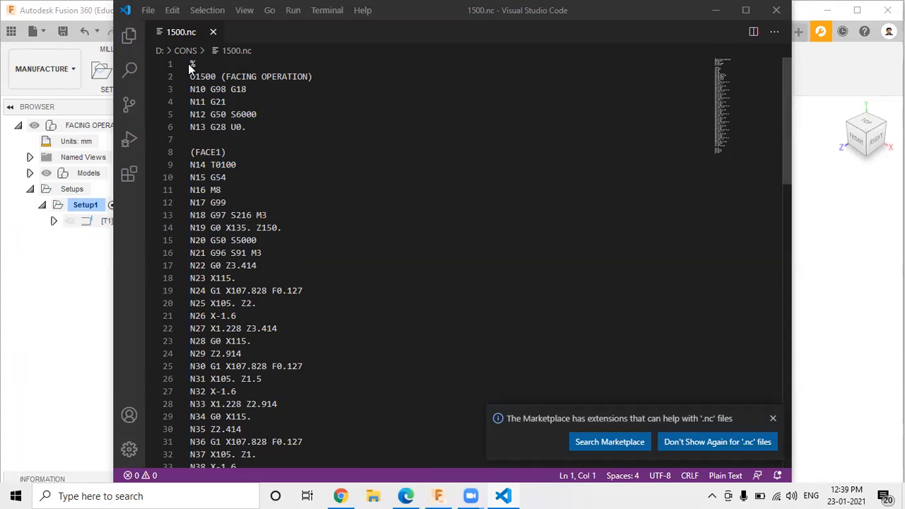
- Examine the posted 1500.nc code in Visual Studio Code, from the program number and comment through the Face1 blocks to the program end
{"action": "left_click_drag", "start_coordinate": [191, 77], "coordinate": [216, 76]}
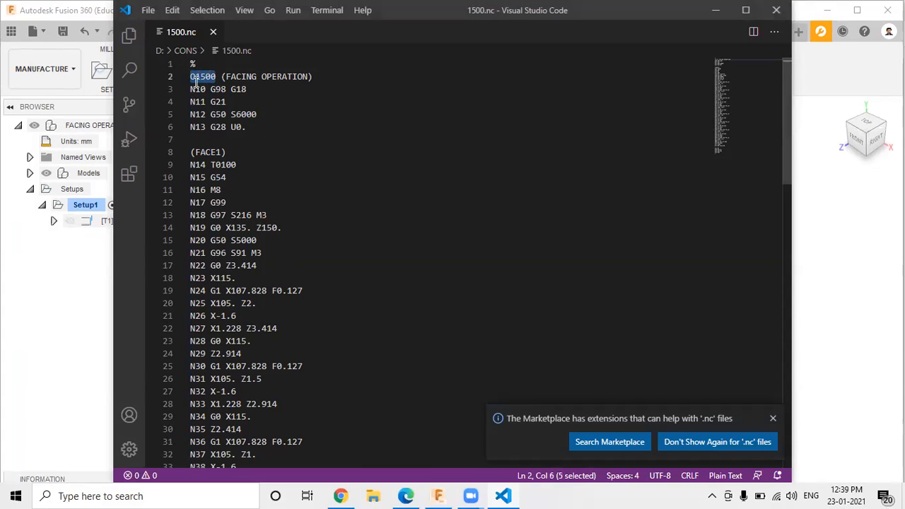
{"action": "left_click", "coordinate": [205, 76]}
{"action": "left_click", "coordinate": [229, 77]}
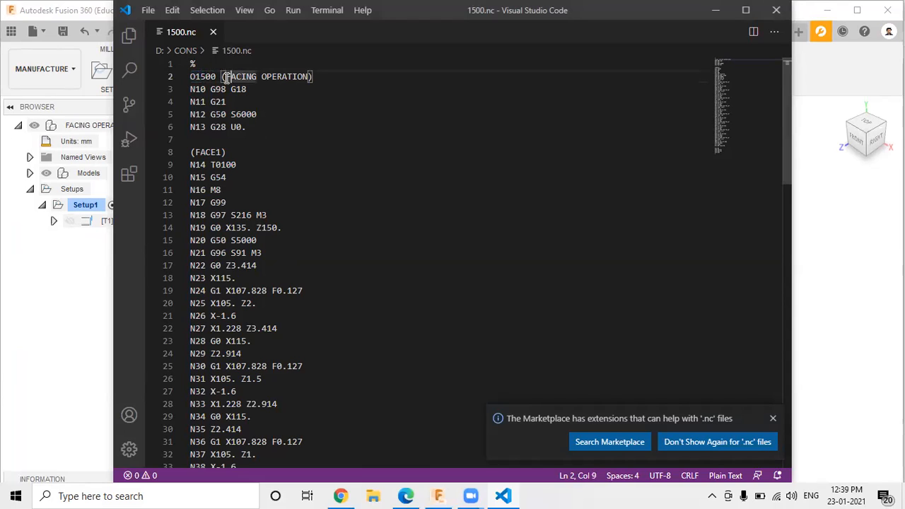
{"action": "left_click", "coordinate": [231, 76]}
{"action": "left_click", "coordinate": [313, 76]}
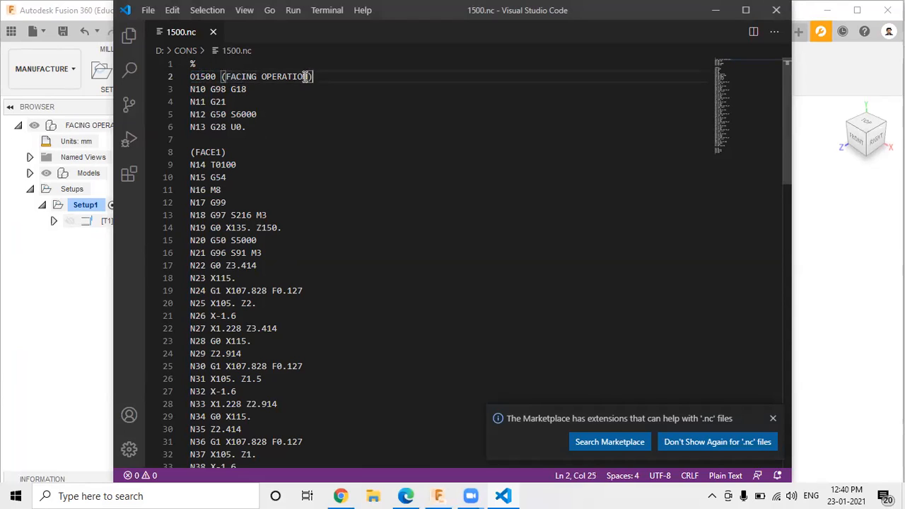
{"action": "left_click_drag", "start_coordinate": [308, 77], "coordinate": [232, 76]}
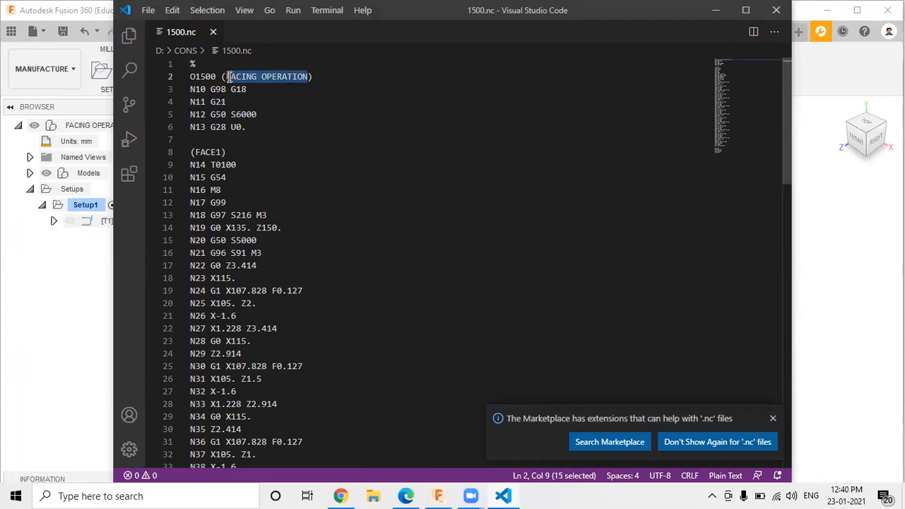
{"action": "left_click", "coordinate": [250, 114]}
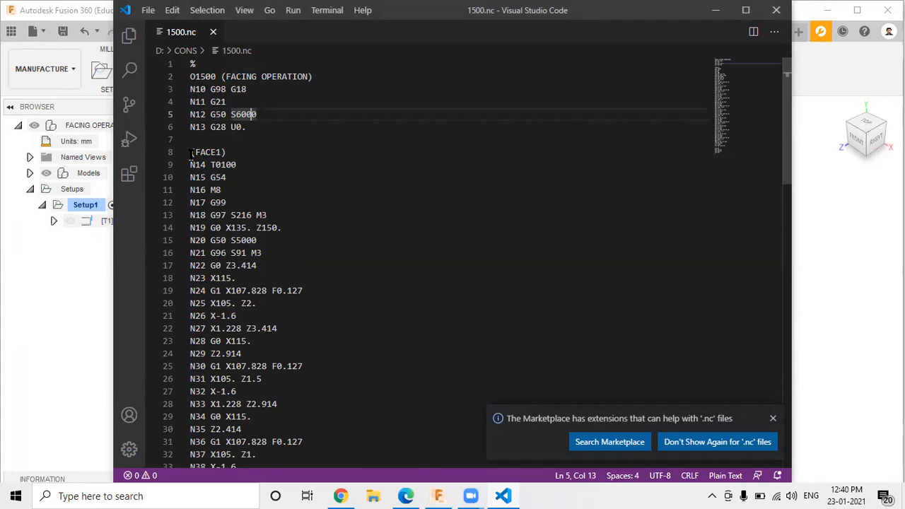
{"action": "left_click_drag", "start_coordinate": [190, 152], "coordinate": [236, 434]}
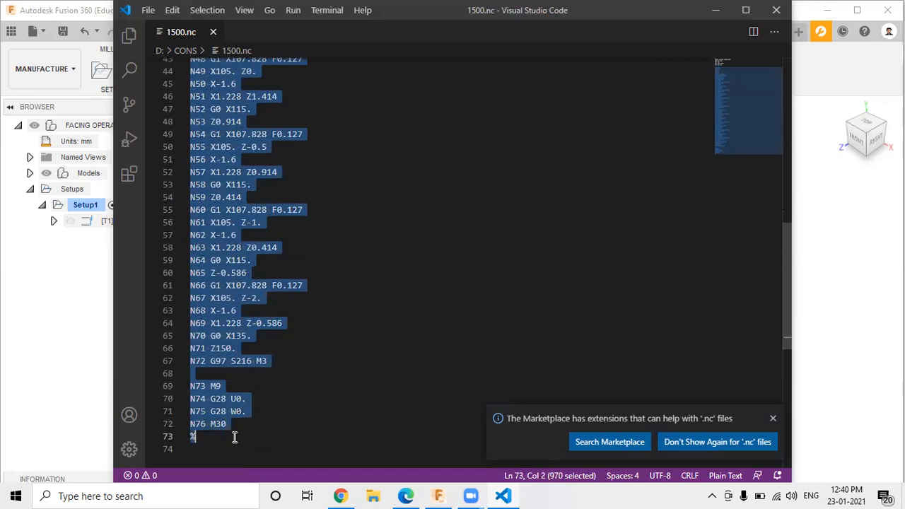
{"action": "left_click", "coordinate": [333, 338]}
{"action": "scroll", "coordinate": [249, 180], "scroll_direction": "up", "scroll_amount": 4}
{"action": "scroll", "coordinate": [249, 180], "scroll_direction": "up", "scroll_amount": 10}
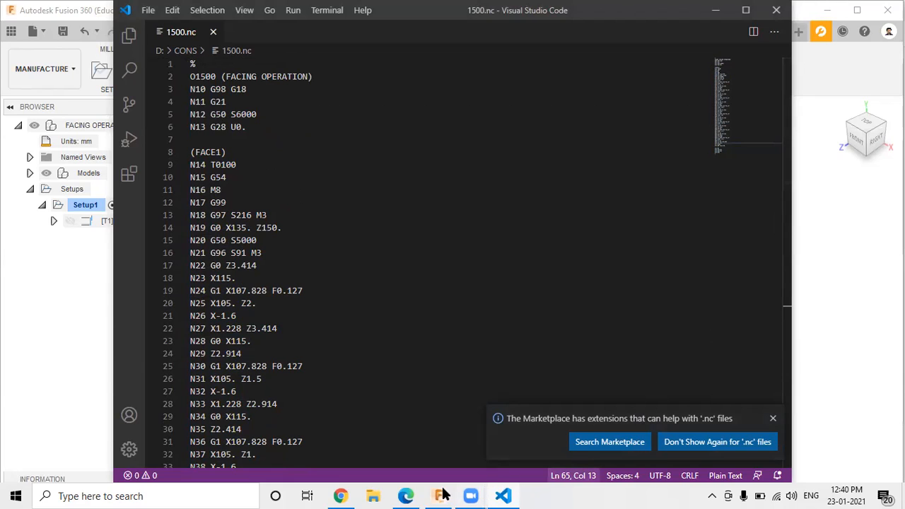
- Switch back to Fusion 360 and generate a setup sheet for Setup1 in the default nc output folder
{"action": "left_click", "coordinate": [500, 456]}
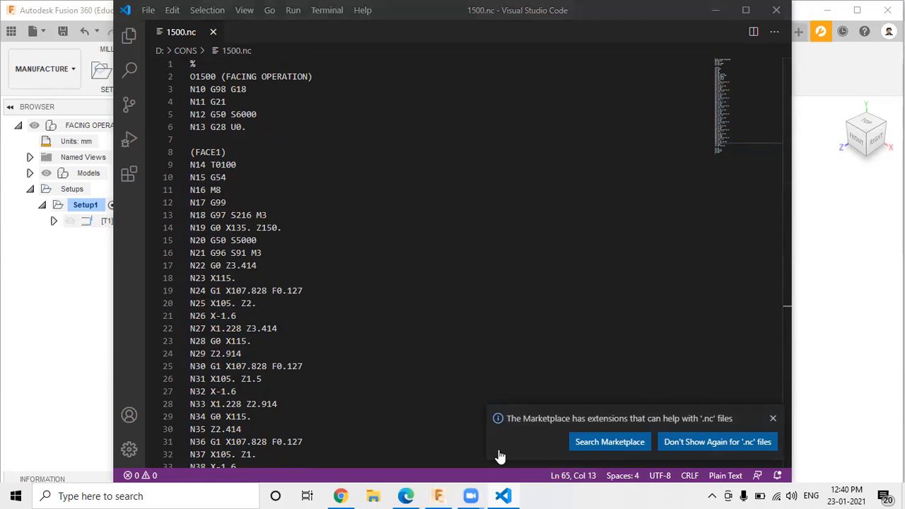
{"action": "left_click", "coordinate": [500, 456]}
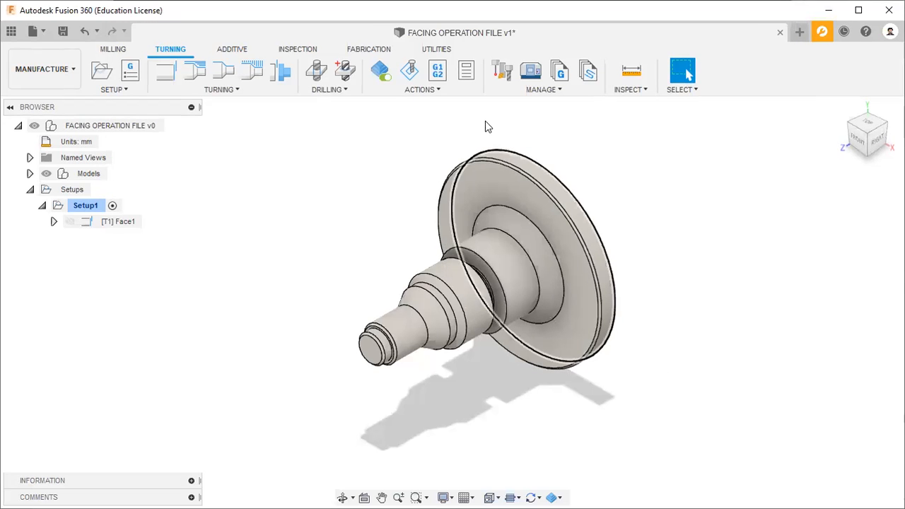
{"action": "left_click", "coordinate": [447, 90]}
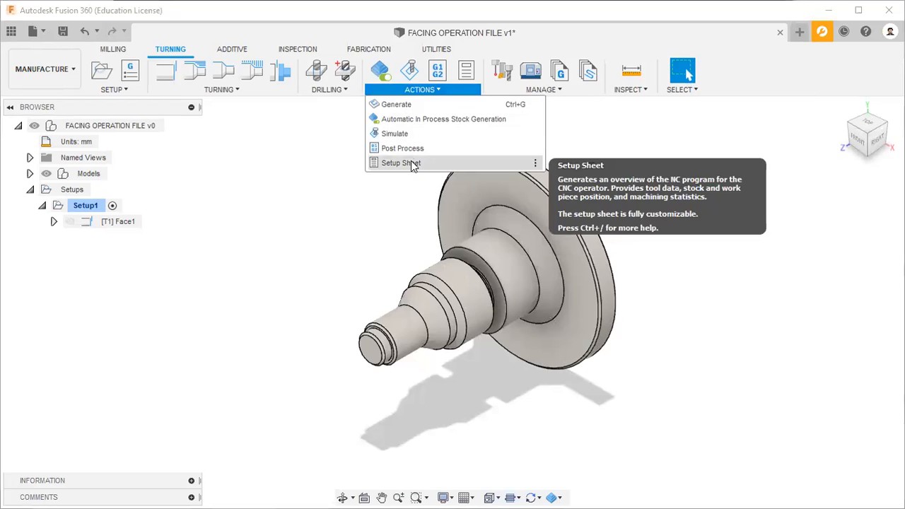
{"action": "left_click", "coordinate": [412, 164]}
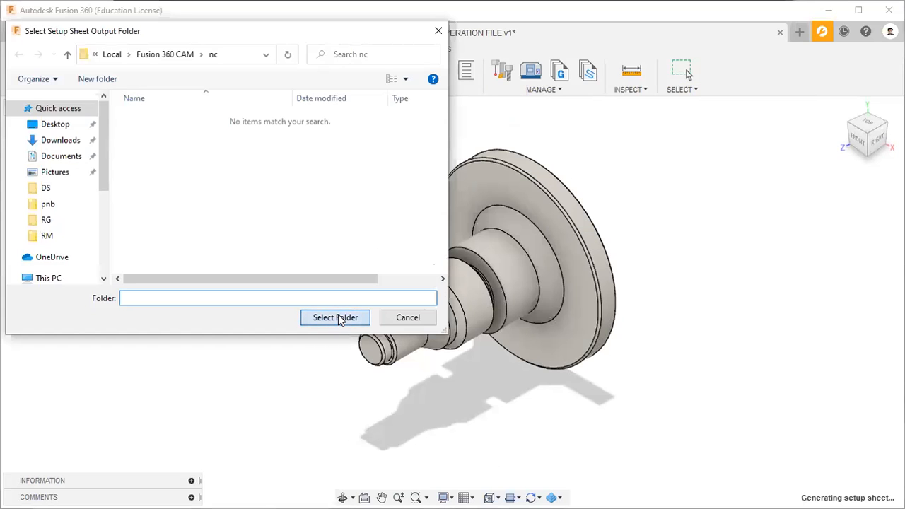
{"action": "left_click", "coordinate": [337, 317]}
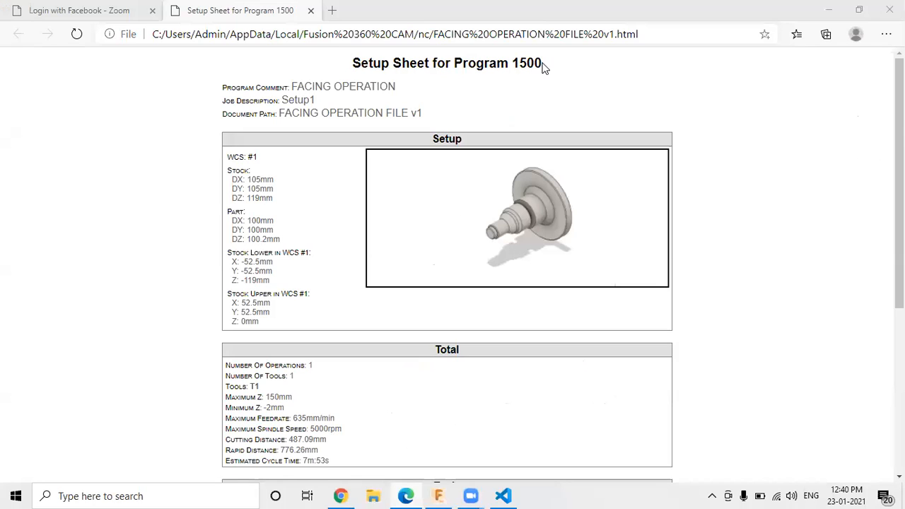
- Examine the setup sheet's program number, comment, document path, job description, WCS and stock dimensions
{"action": "left_click_drag", "start_coordinate": [540, 63], "coordinate": [507, 63]}
{"action": "left_click", "coordinate": [409, 99]}
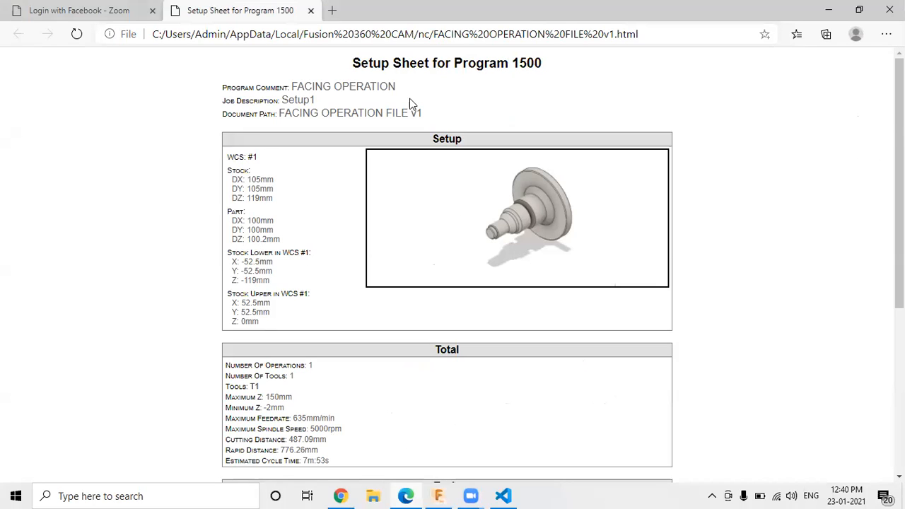
{"action": "left_click_drag", "start_coordinate": [396, 89], "coordinate": [436, 121]}
{"action": "left_click", "coordinate": [318, 134]}
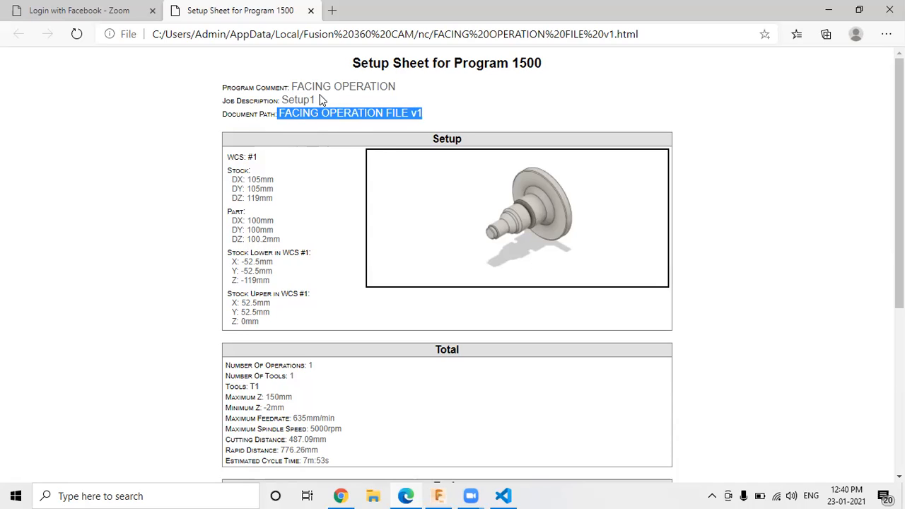
{"action": "left_click_drag", "start_coordinate": [315, 100], "coordinate": [295, 99]}
{"action": "left_click", "coordinate": [344, 174]}
{"action": "scroll", "coordinate": [344, 174], "scroll_direction": "down", "scroll_amount": 1}
{"action": "scroll", "coordinate": [343, 174], "scroll_direction": "up", "scroll_amount": 1}
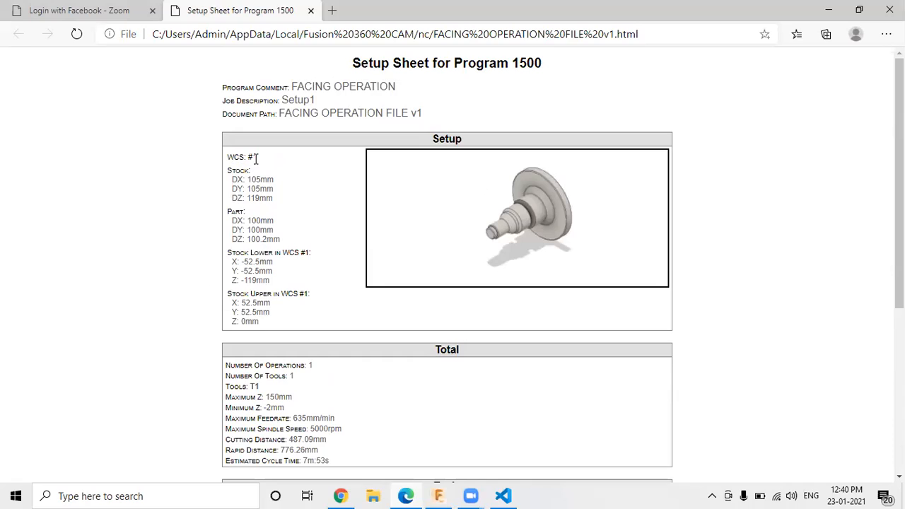
{"action": "left_click_drag", "start_coordinate": [256, 157], "coordinate": [276, 203]}
{"action": "left_click", "coordinate": [258, 183]}
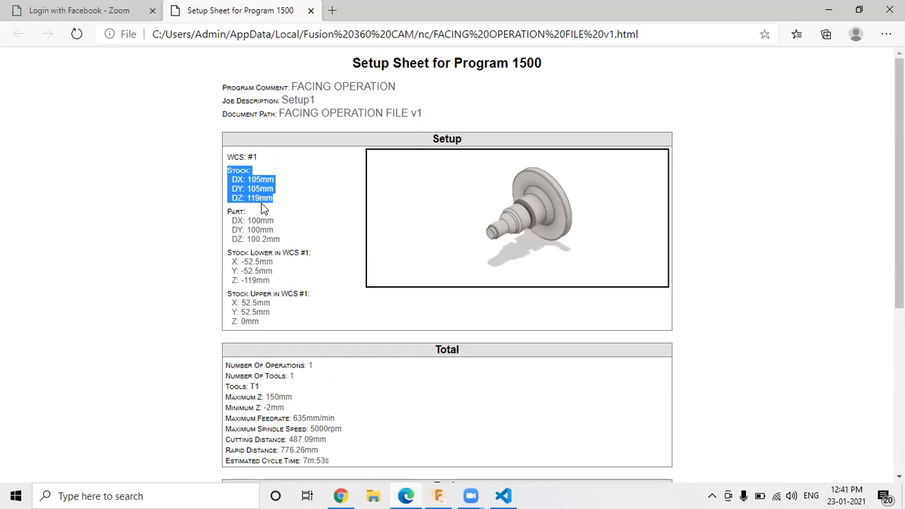
{"action": "left_click", "coordinate": [272, 200]}
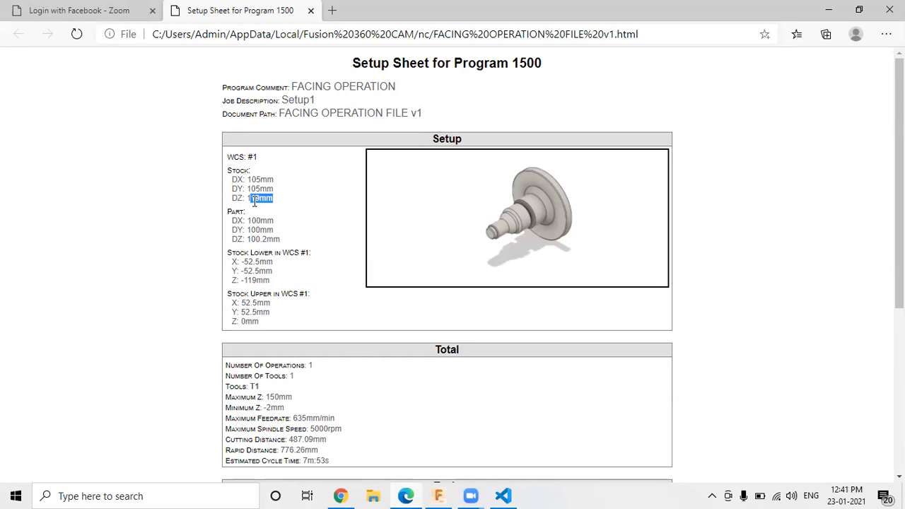
- Examine the setup sheet's Total, Tools and Operations sections, including the tool count and the Face1 operation, and return to its title
{"action": "scroll", "coordinate": [255, 203], "scroll_direction": "down", "scroll_amount": 3}
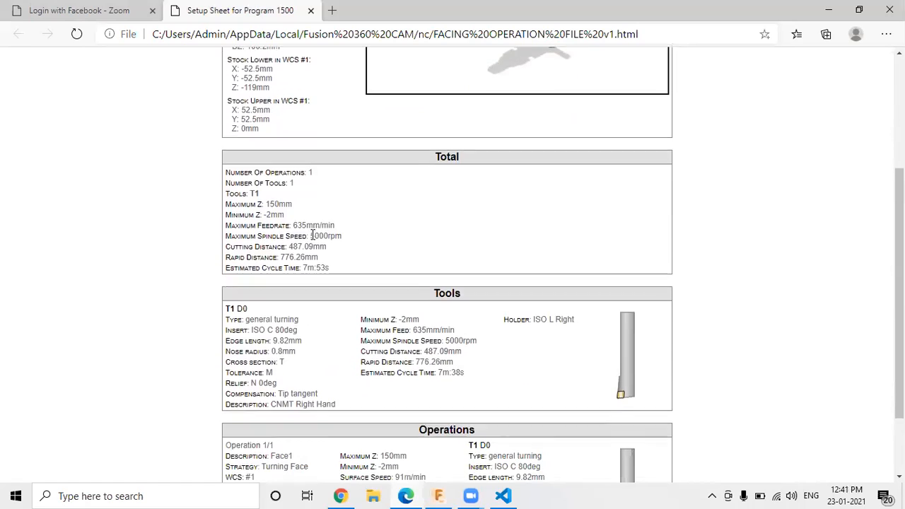
{"action": "left_click_drag", "start_coordinate": [312, 170], "coordinate": [304, 170]}
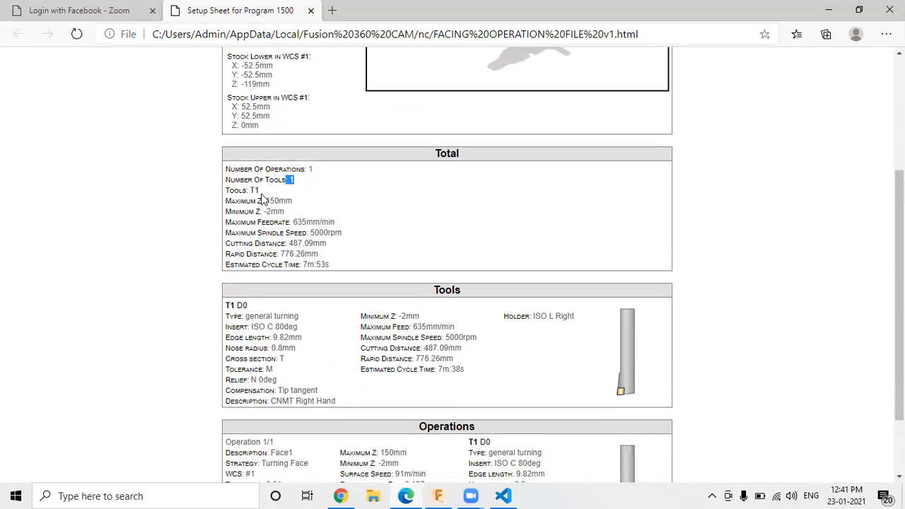
{"action": "left_click_drag", "start_coordinate": [260, 191], "coordinate": [250, 191]}
{"action": "scroll", "coordinate": [322, 265], "scroll_direction": "down", "scroll_amount": 2}
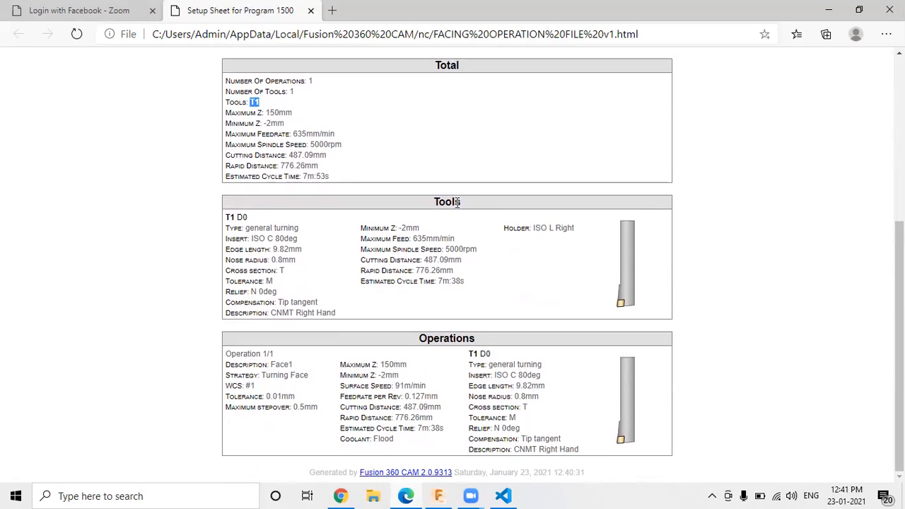
{"action": "left_click_drag", "start_coordinate": [461, 202], "coordinate": [431, 205]}
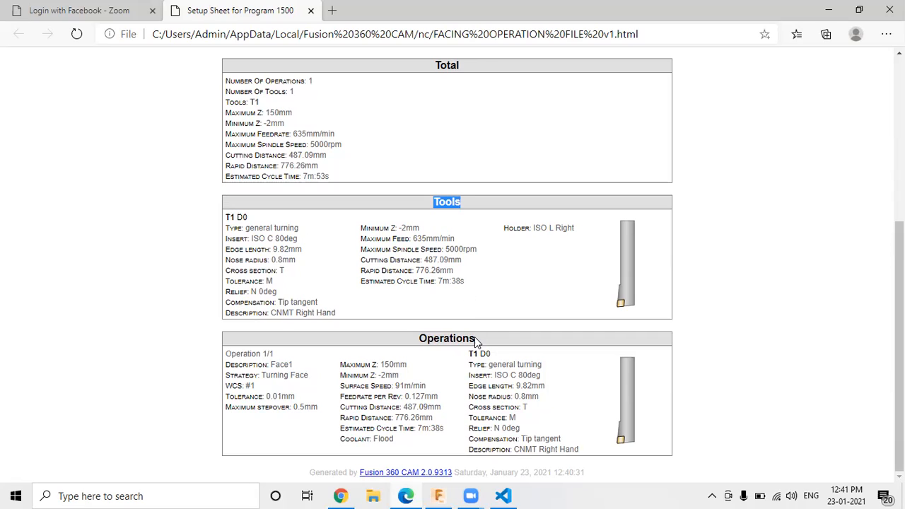
{"action": "left_click_drag", "start_coordinate": [476, 339], "coordinate": [417, 339]}
{"action": "left_click", "coordinate": [460, 201]}
{"action": "left_click_drag", "start_coordinate": [458, 202], "coordinate": [439, 202]}
{"action": "left_click_drag", "start_coordinate": [474, 340], "coordinate": [423, 341]}
{"action": "left_click", "coordinate": [283, 376]}
{"action": "double_click", "coordinate": [290, 365]}
{"action": "left_click_drag", "start_coordinate": [461, 202], "coordinate": [430, 206]}
{"action": "left_click", "coordinate": [450, 330]}
{"action": "scroll", "coordinate": [452, 322], "scroll_direction": "up", "scroll_amount": 4}
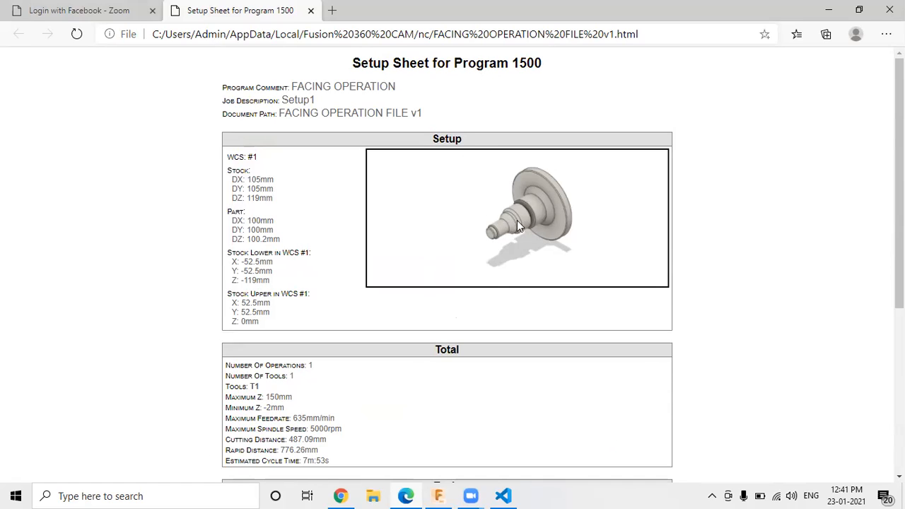
{"action": "left_click_drag", "start_coordinate": [352, 63], "coordinate": [436, 63]}
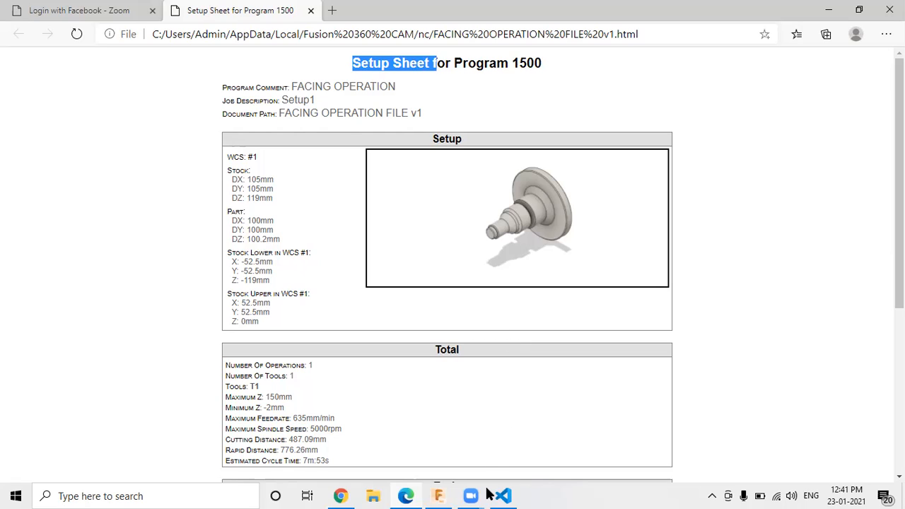
- Switch back to Fusion 360 and review the available turning operations and workspaces
{"action": "left_click", "coordinate": [441, 494]}
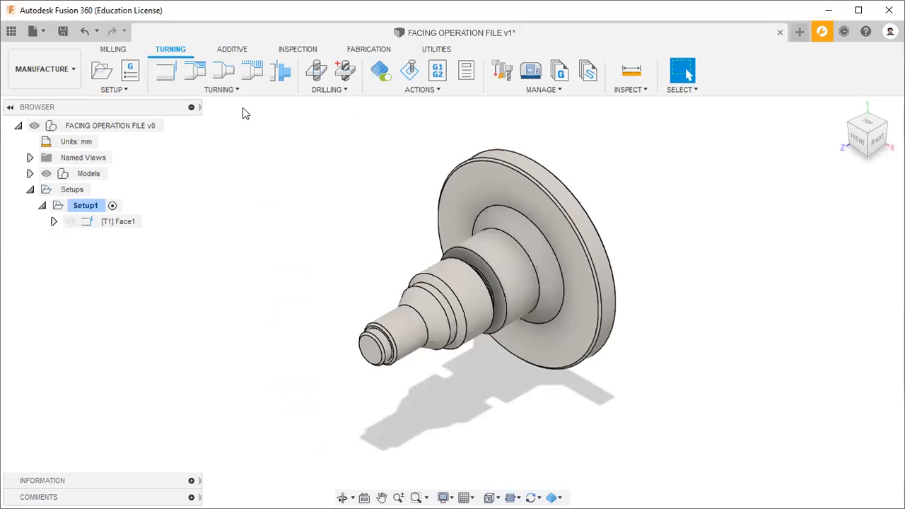
{"action": "left_click", "coordinate": [245, 89]}
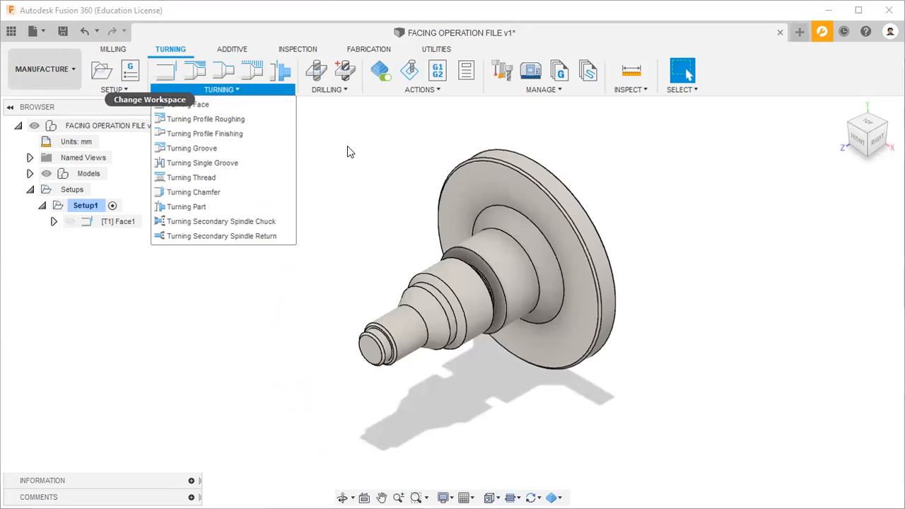
{"action": "left_click", "coordinate": [71, 75]}
{"action": "left_click", "coordinate": [69, 77]}
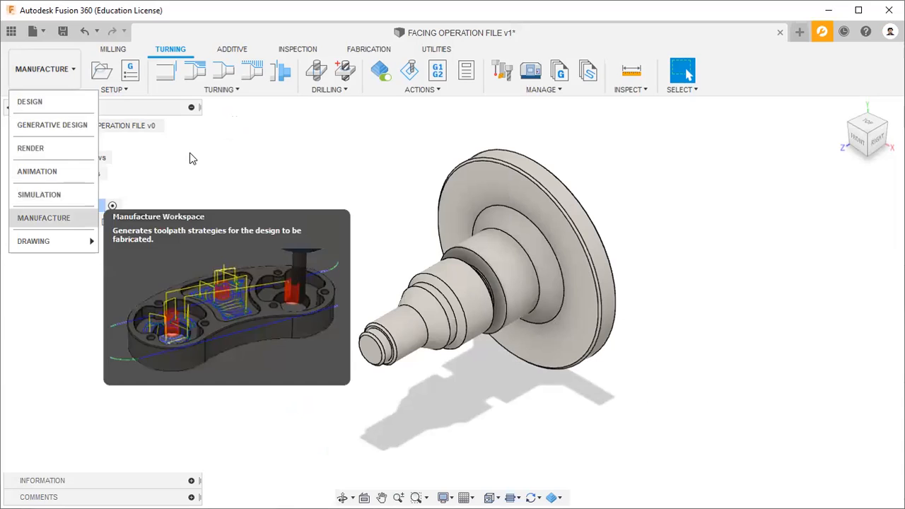
{"action": "left_click", "coordinate": [189, 158]}
- Browse the stored projects and the CAM Samples folders in the data panel, return to the project list and close the panel
{"action": "left_click", "coordinate": [11, 32]}
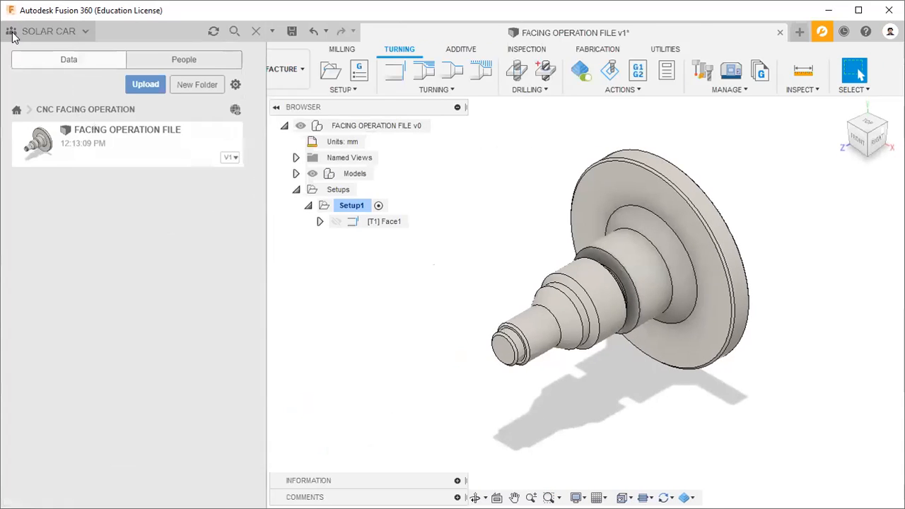
{"action": "left_click", "coordinate": [14, 110]}
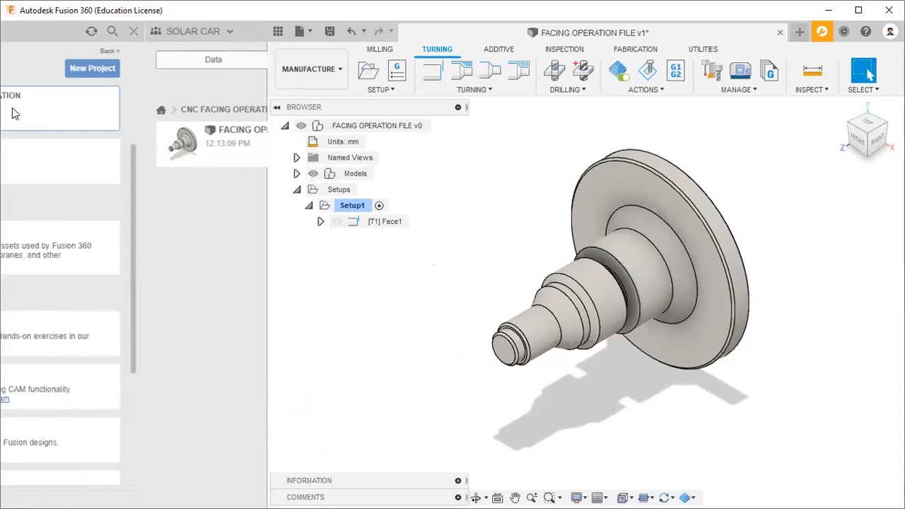
{"action": "scroll", "coordinate": [105, 247], "scroll_direction": "down", "scroll_amount": 1}
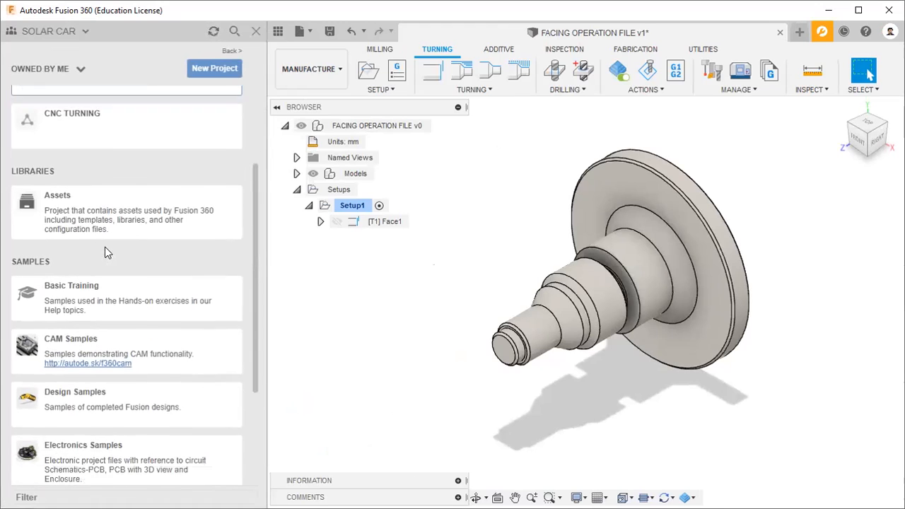
{"action": "scroll", "coordinate": [105, 247], "scroll_direction": "down", "scroll_amount": 1}
{"action": "left_click", "coordinate": [146, 309]}
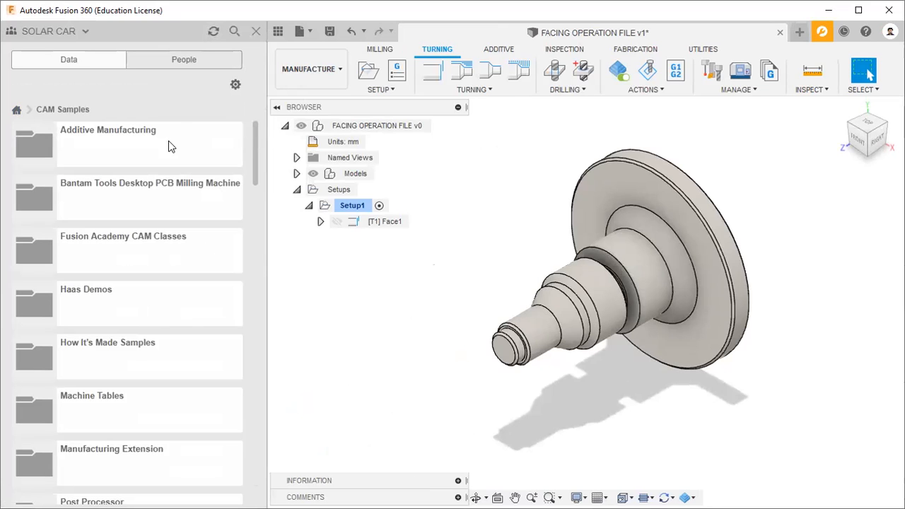
{"action": "left_click", "coordinate": [16, 111]}
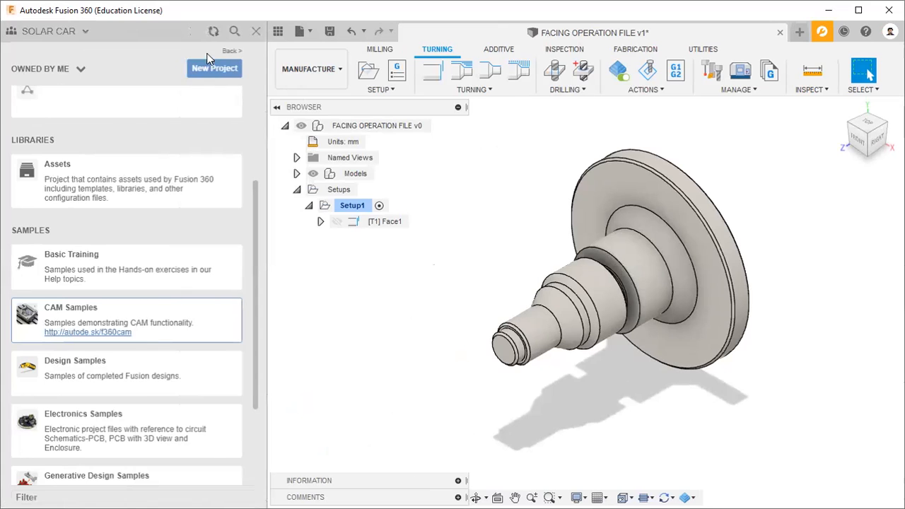
{"action": "scroll", "coordinate": [129, 140], "scroll_direction": "up", "scroll_amount": 3}
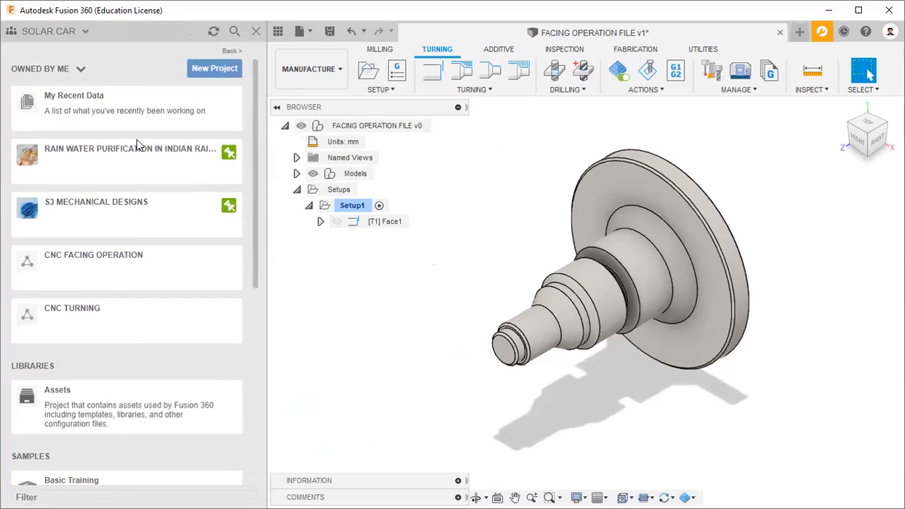
{"action": "left_click", "coordinate": [256, 33]}
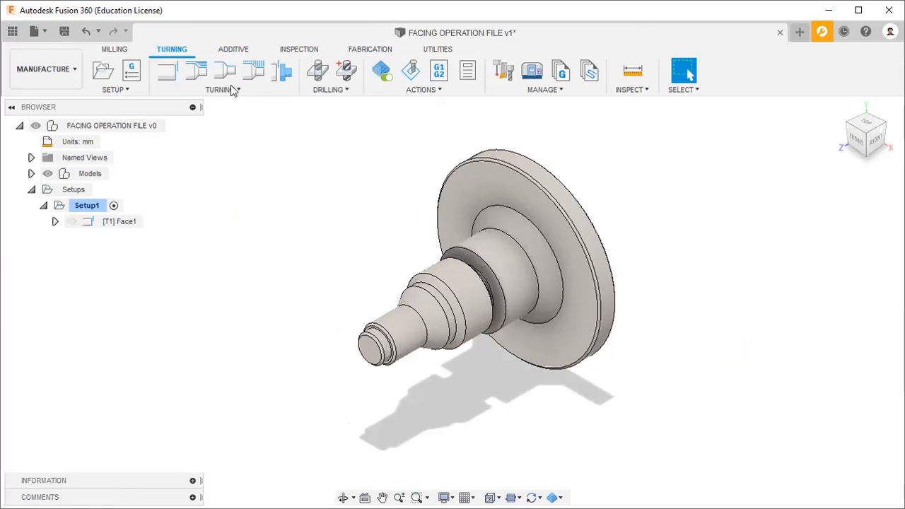
- Review the available setup commands, turning operations and toolpath actions for the manufacturing workflow
{"action": "mouse_move", "coordinate": [85, 143]}
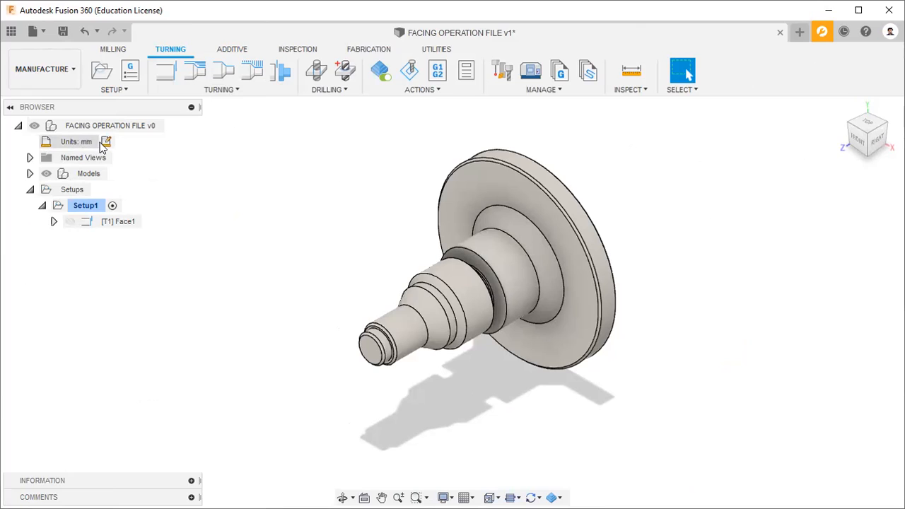
{"action": "left_click", "coordinate": [130, 89]}
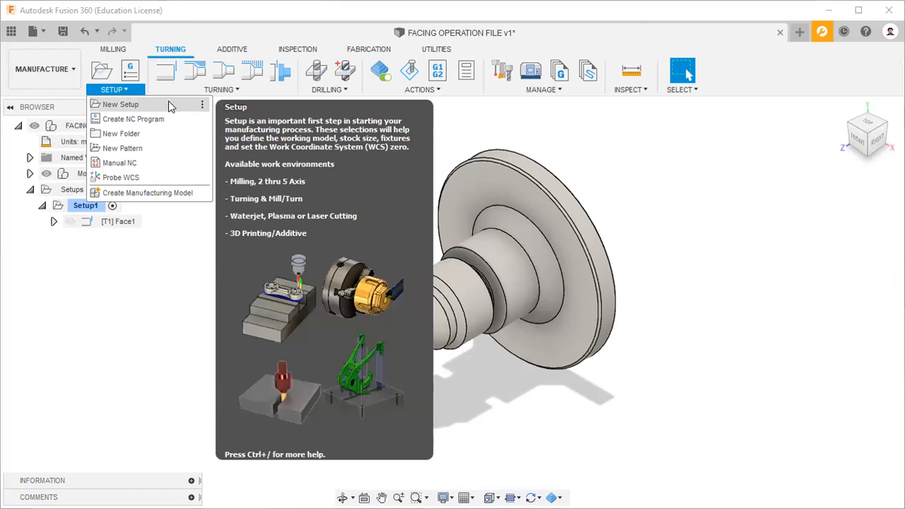
{"action": "left_click", "coordinate": [237, 92]}
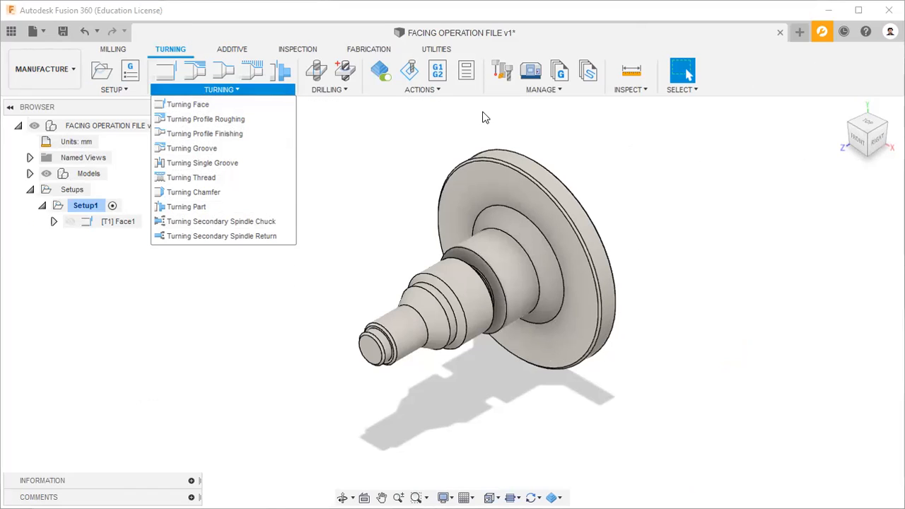
{"action": "left_click", "coordinate": [446, 89]}
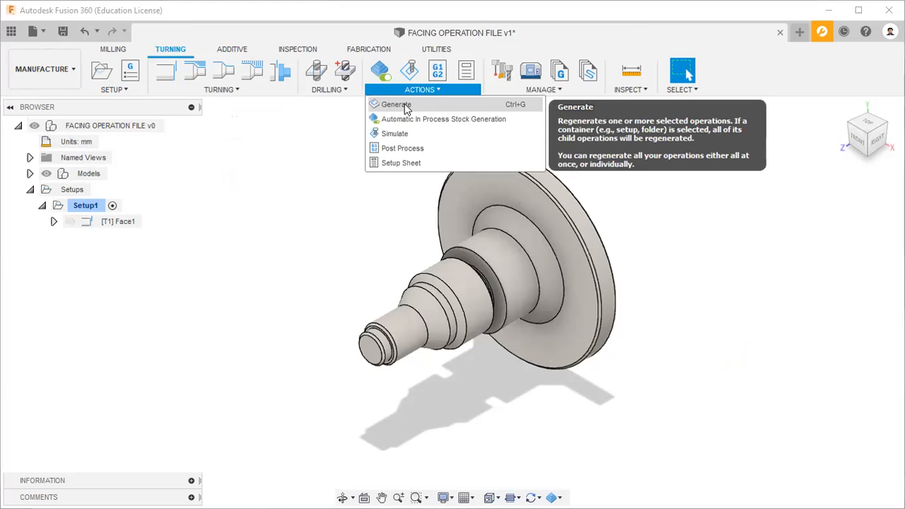